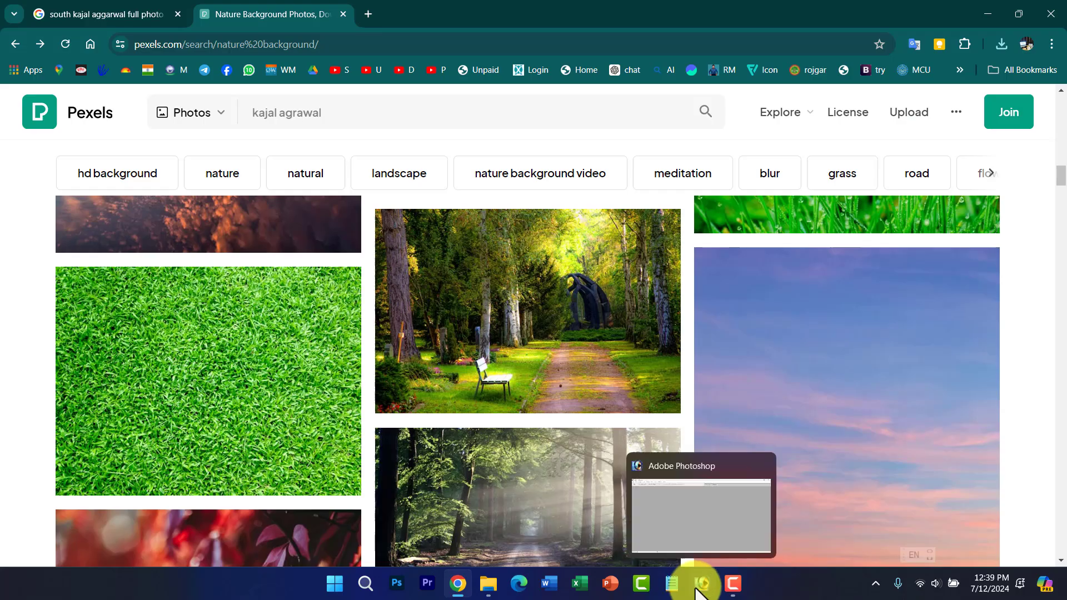
Step: Switch to Adobe Photoshop and open image 1 from the Practical folder on the desktop
{"action": "left_click", "coordinate": [648, 471]}
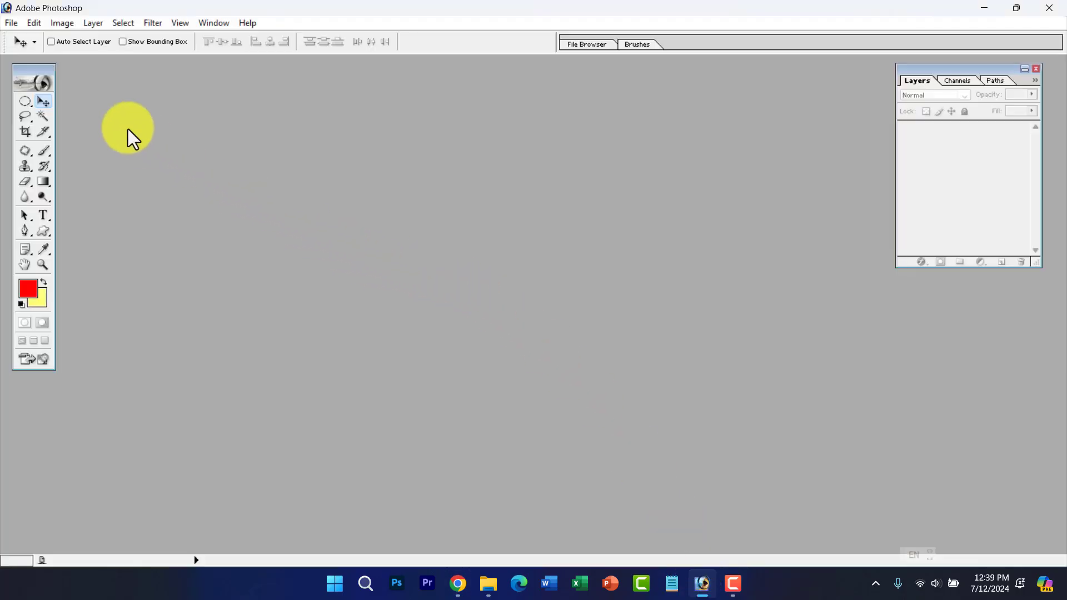
{"action": "left_click", "coordinate": [11, 23]}
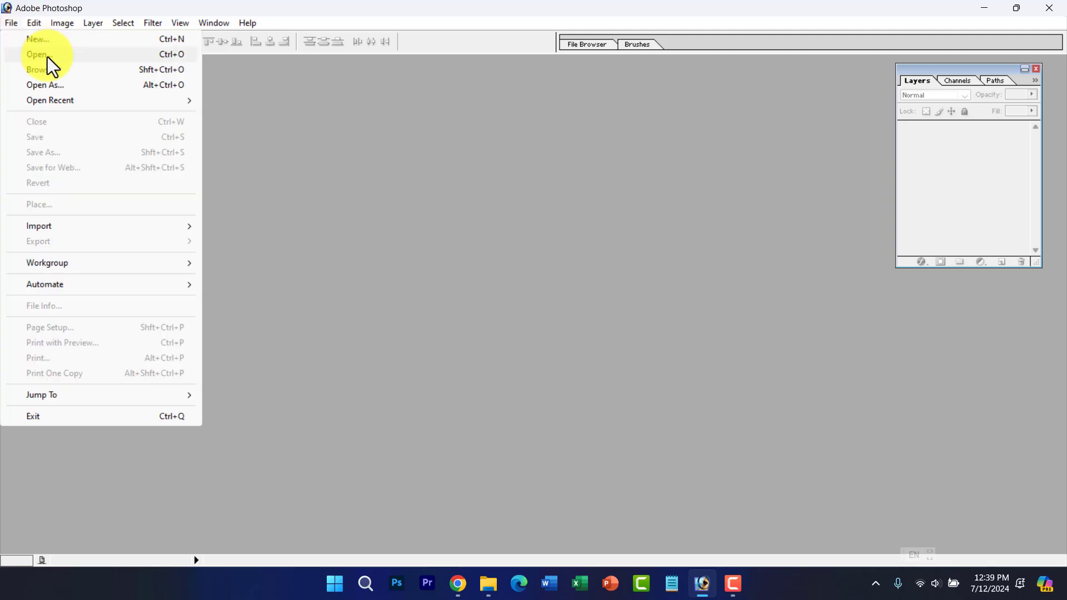
{"action": "left_click", "coordinate": [47, 56]}
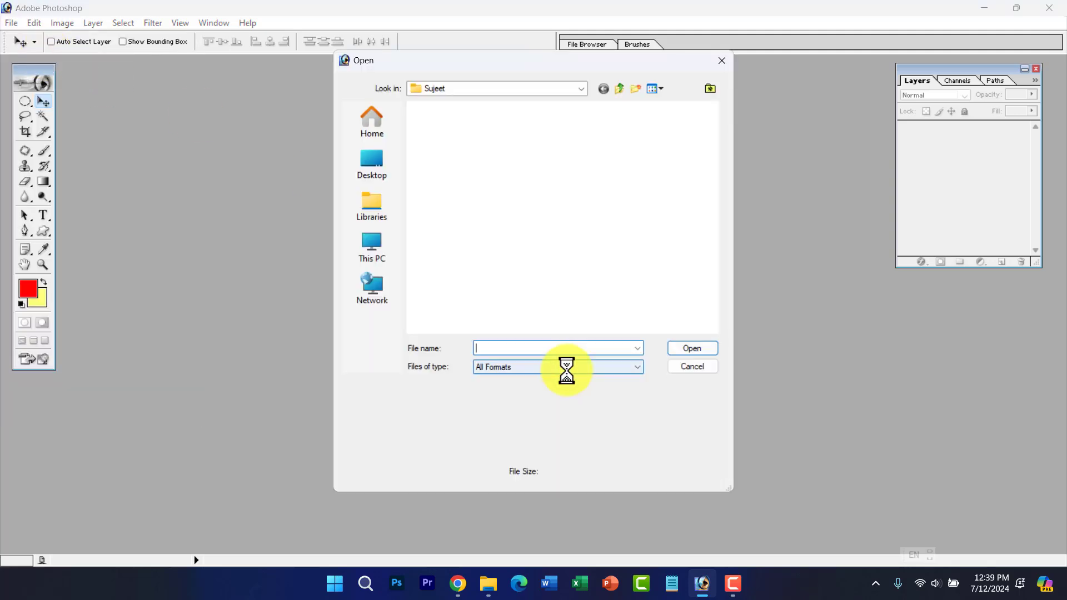
{"action": "left_click", "coordinate": [378, 175]}
{"action": "scroll", "coordinate": [469, 261], "scroll_direction": "down", "scroll_amount": 5}
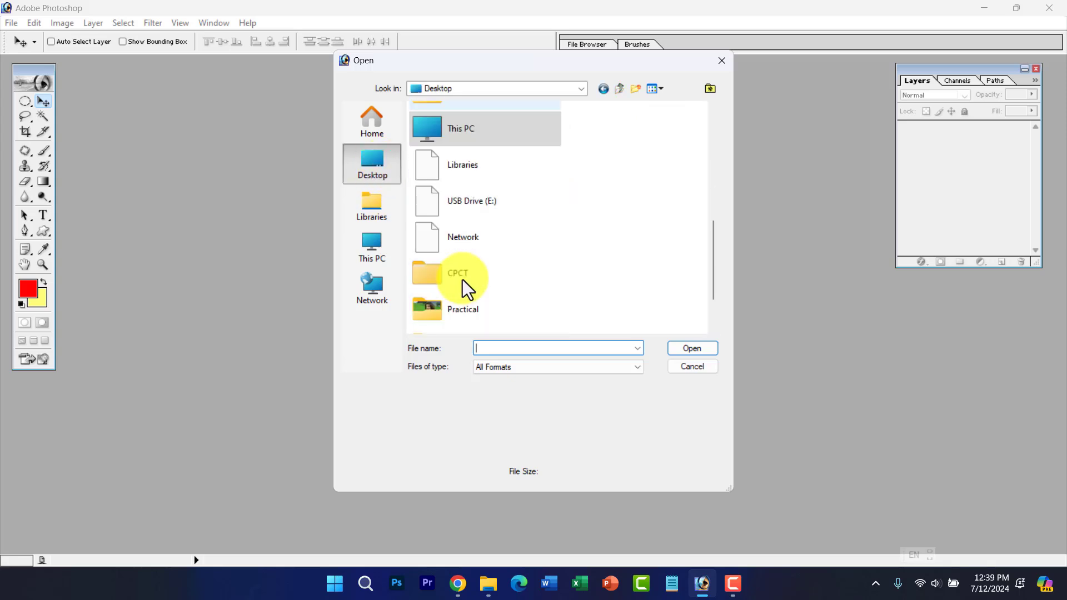
{"action": "double_click", "coordinate": [464, 303]}
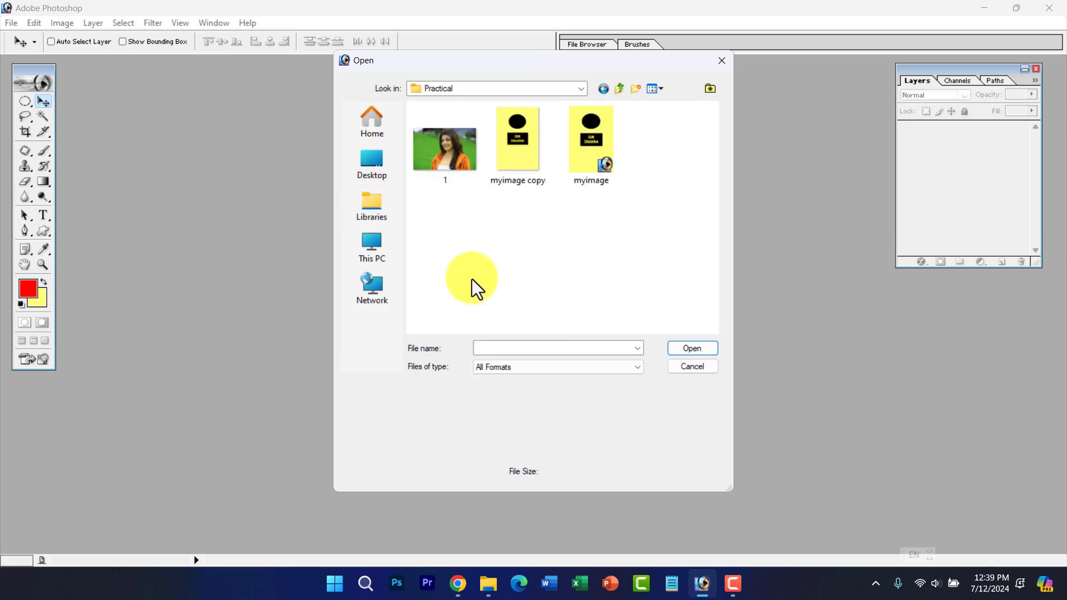
{"action": "left_click", "coordinate": [443, 150]}
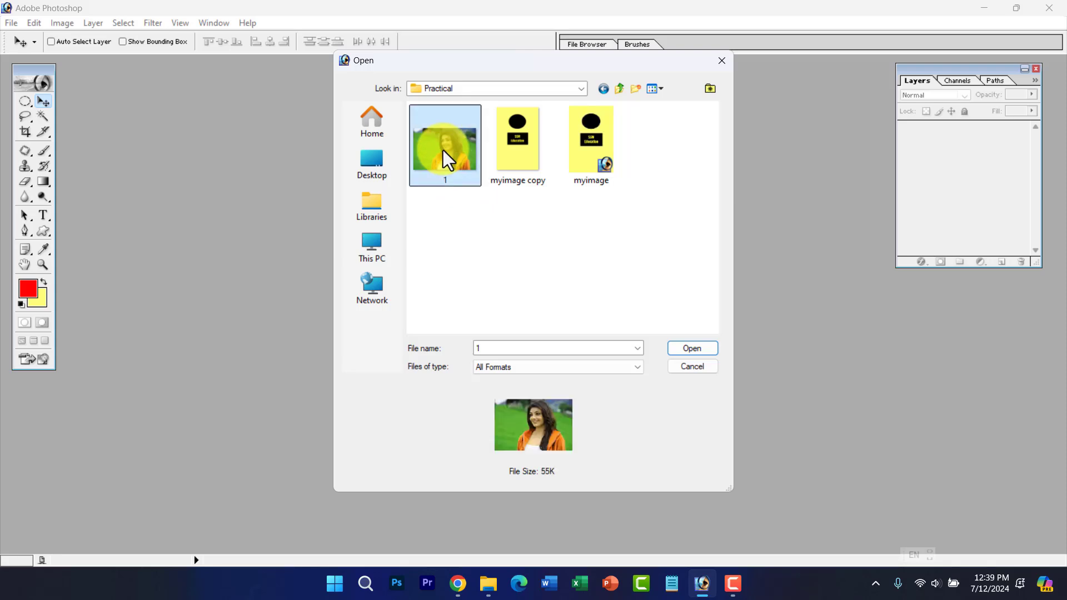
{"action": "left_click", "coordinate": [711, 349]}
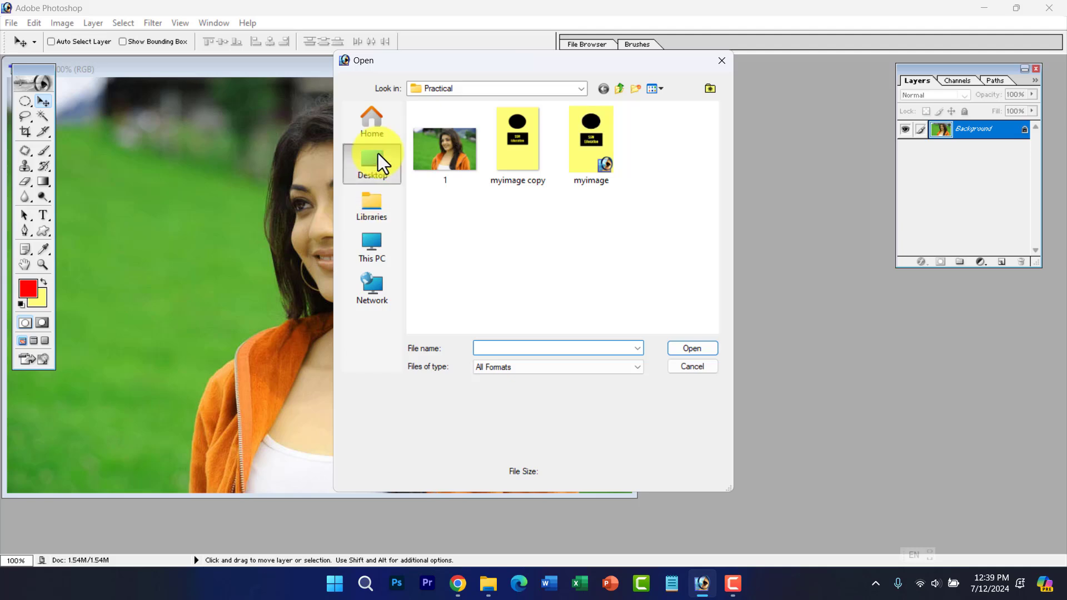
Step: Browse to the Downloads folder for a second image and display its files as thumbnails
{"action": "left_click", "coordinate": [378, 155]}
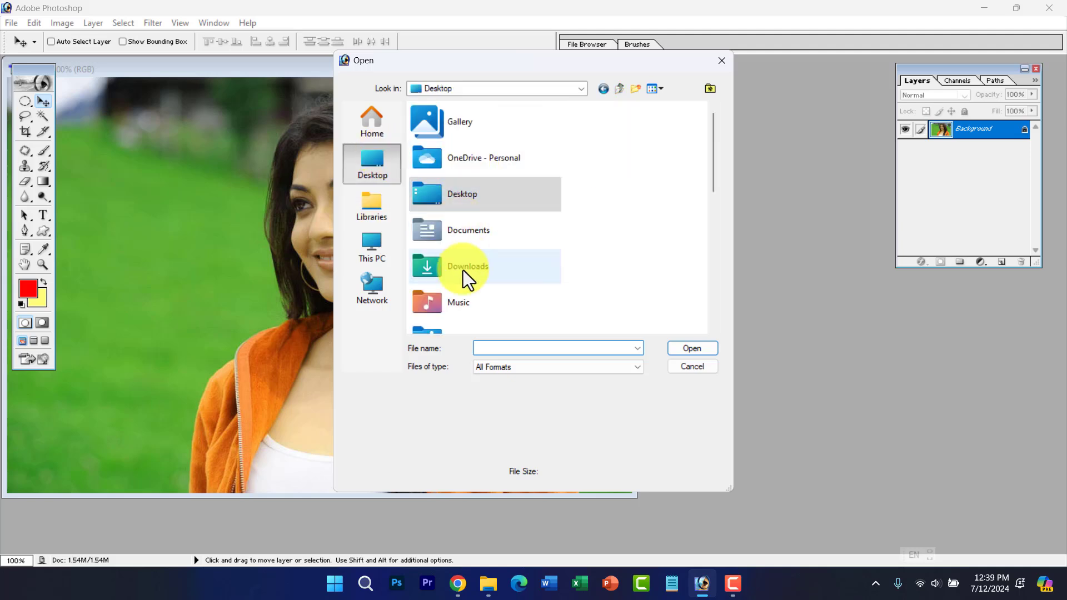
{"action": "double_click", "coordinate": [463, 272]}
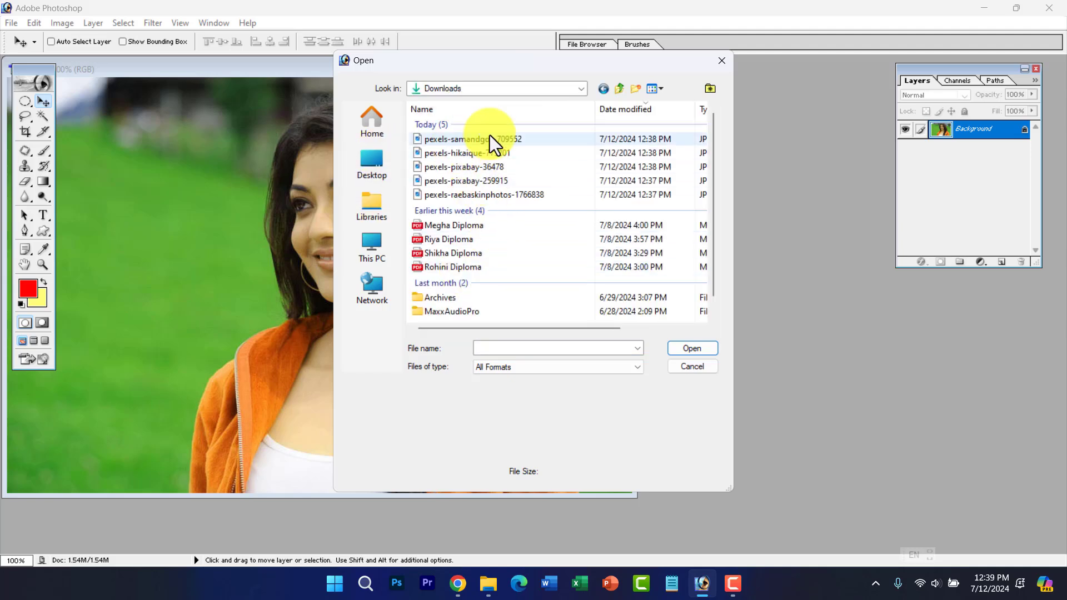
{"action": "left_click", "coordinate": [661, 89]}
{"action": "left_click", "coordinate": [689, 121]}
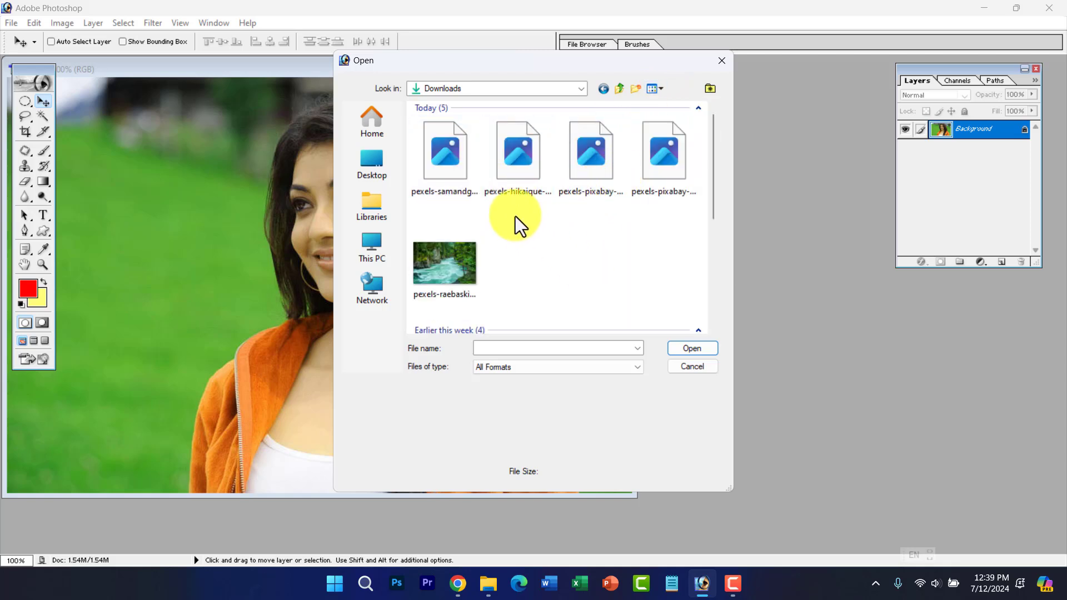
Step: Open the brick wall photo pexels-pixabay-259915 from the Downloads folder
{"action": "left_click", "coordinate": [457, 253]}
{"action": "left_click", "coordinate": [450, 156]}
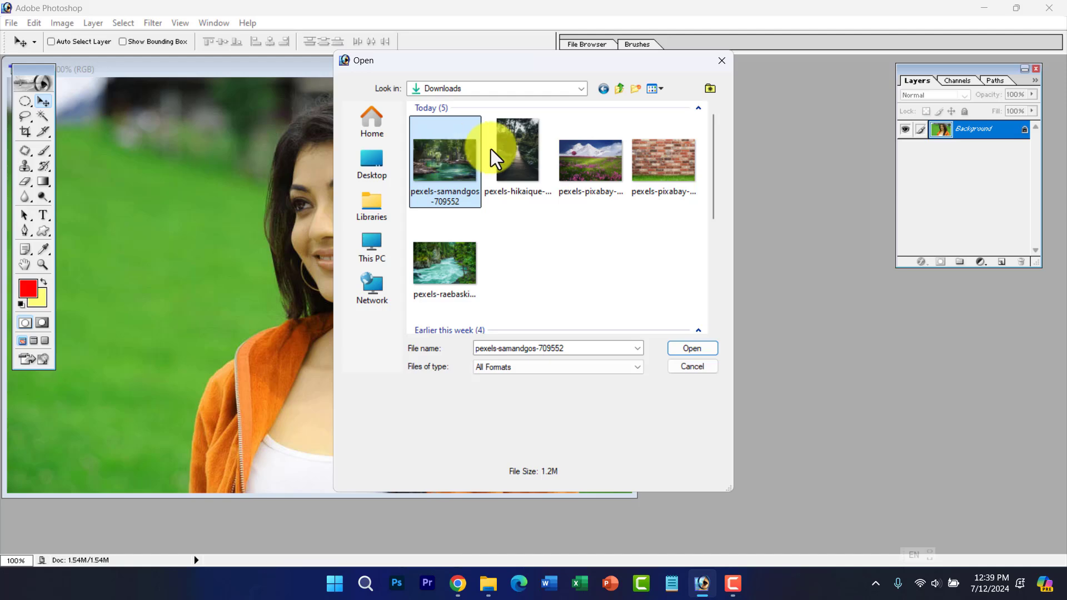
{"action": "left_click", "coordinate": [587, 163]}
{"action": "left_click", "coordinate": [448, 258]}
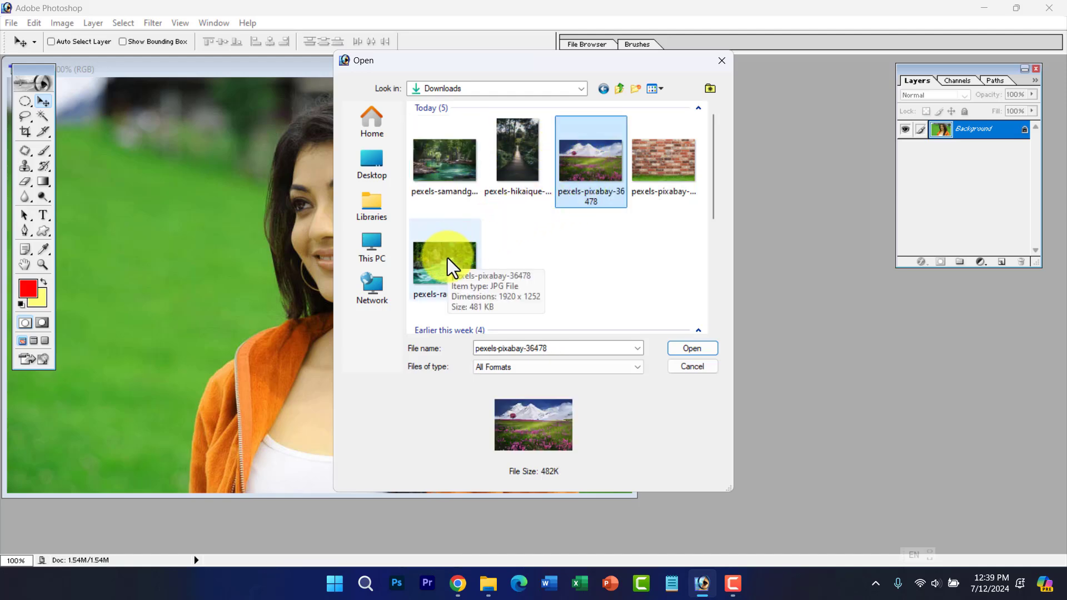
{"action": "left_click", "coordinate": [680, 150]}
{"action": "double_click", "coordinate": [678, 159]}
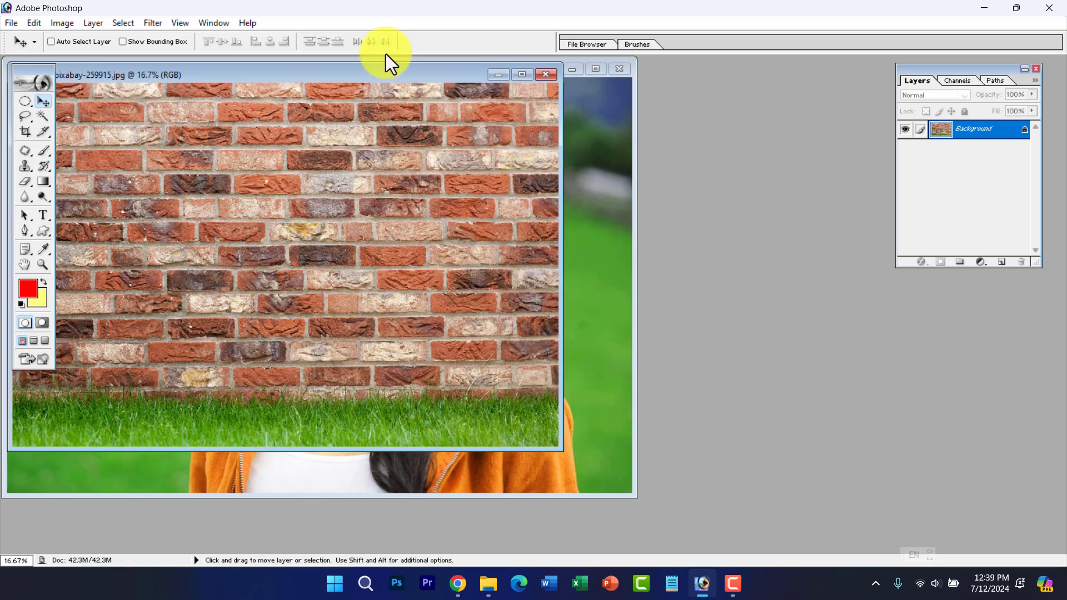
Step: Move the brick wall window aside, bring the portrait to the front and enlarge its window beyond the canvas edges
{"action": "left_click_drag", "start_coordinate": [389, 75], "coordinate": [790, 116]}
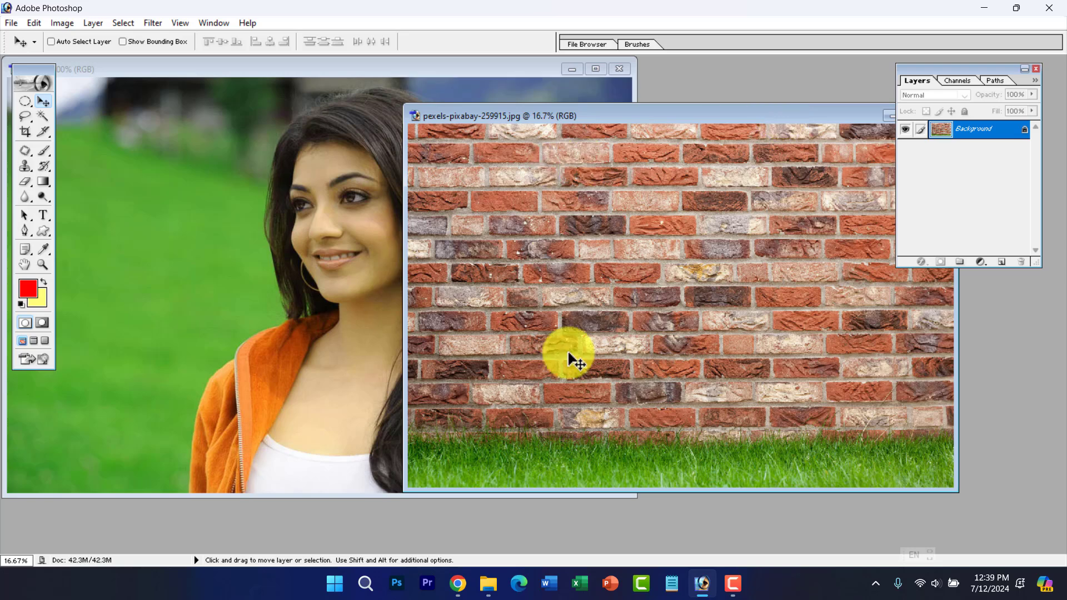
{"action": "left_click", "coordinate": [242, 122]}
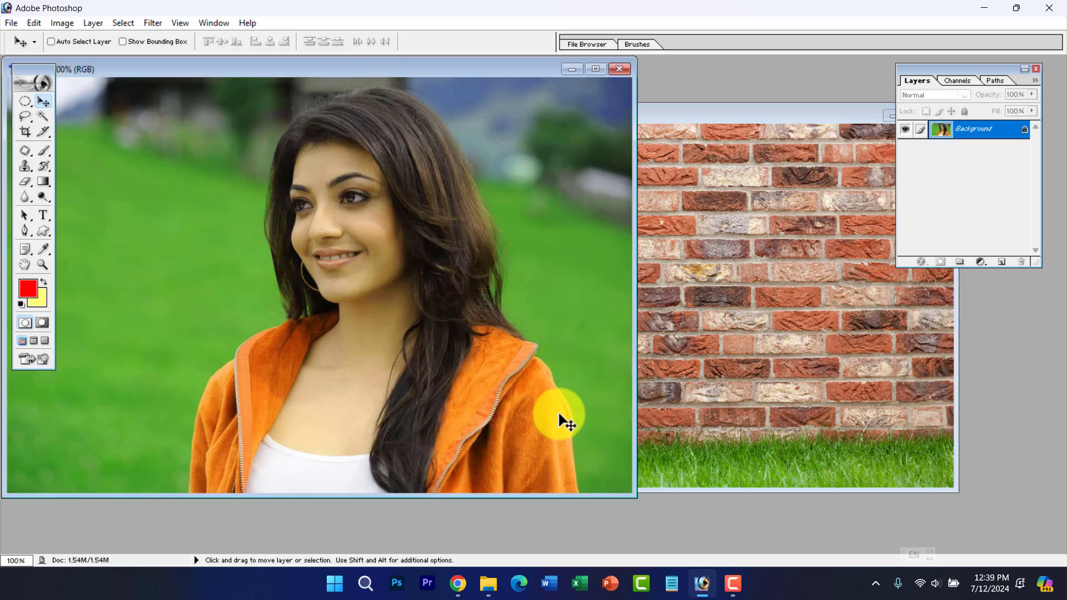
{"action": "left_click_drag", "start_coordinate": [634, 493], "coordinate": [741, 552]}
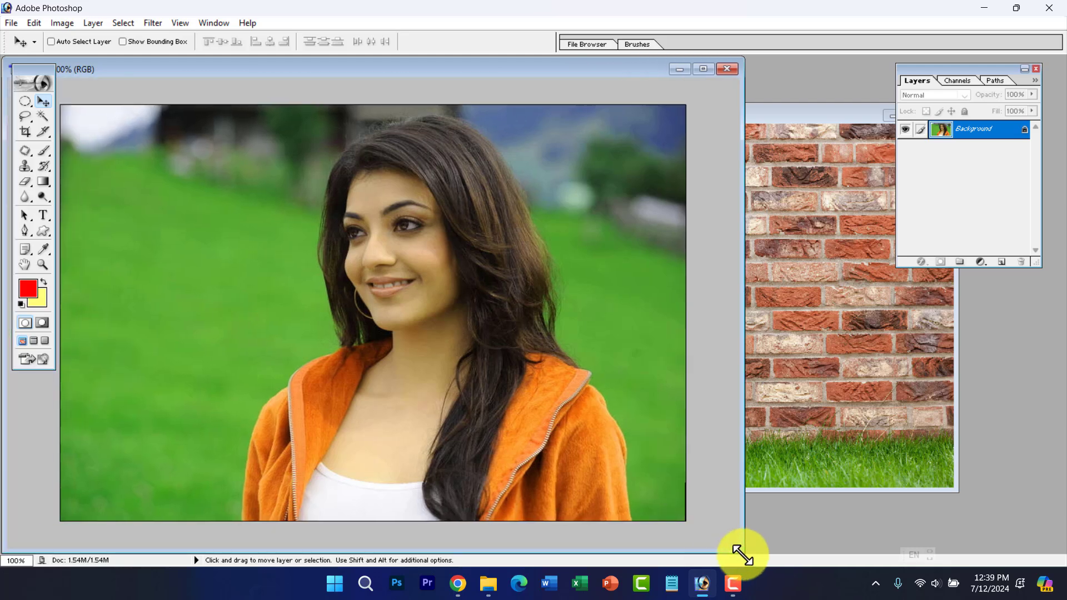
Step: Try a rectangular marquee selection enclosing the woman across the full height of the portrait
{"action": "left_click_drag", "start_coordinate": [27, 104], "coordinate": [75, 102]}
{"action": "left_click_drag", "start_coordinate": [210, 101], "coordinate": [637, 579]}
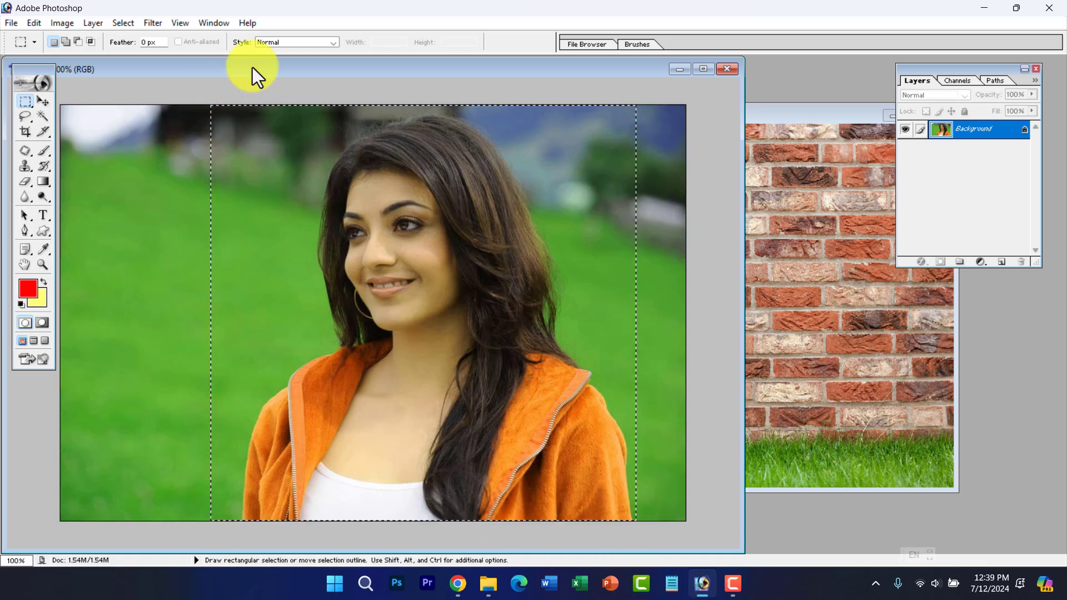
{"action": "left_click", "coordinate": [499, 348]}
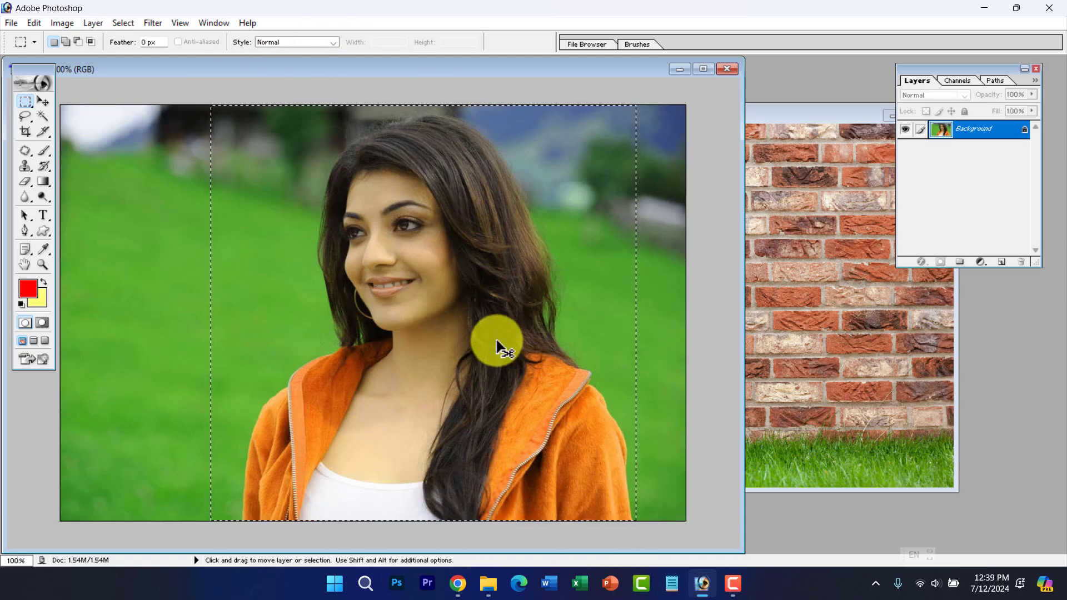
Step: Try a large elliptical marquee selection around the woman and deselect it
{"action": "left_click_drag", "start_coordinate": [28, 106], "coordinate": [59, 115]}
{"action": "left_click_drag", "start_coordinate": [652, 513], "coordinate": [676, 535]}
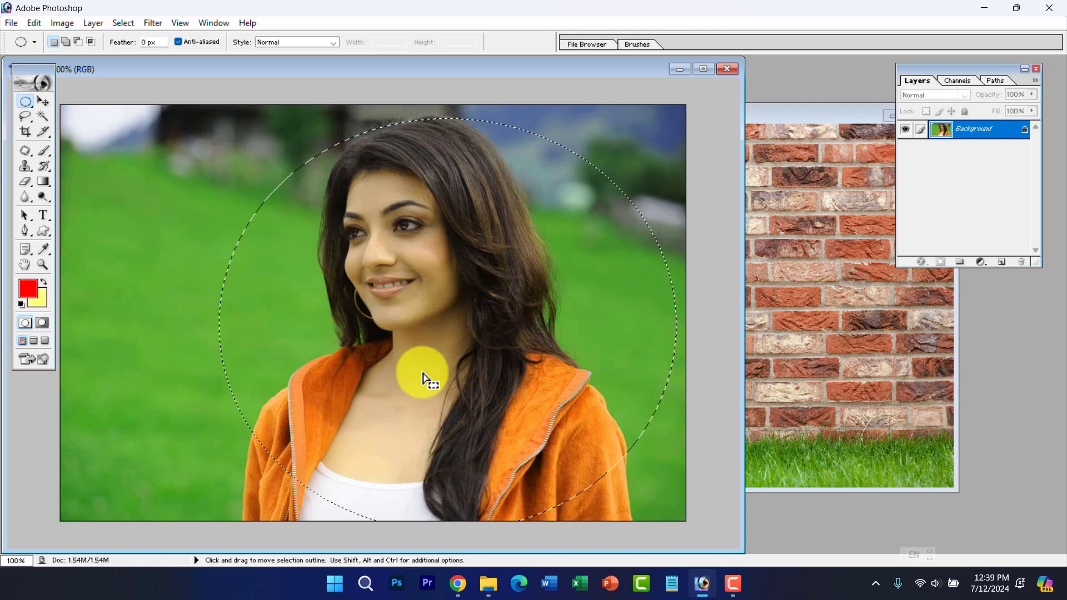
{"action": "left_click", "coordinate": [307, 285]}
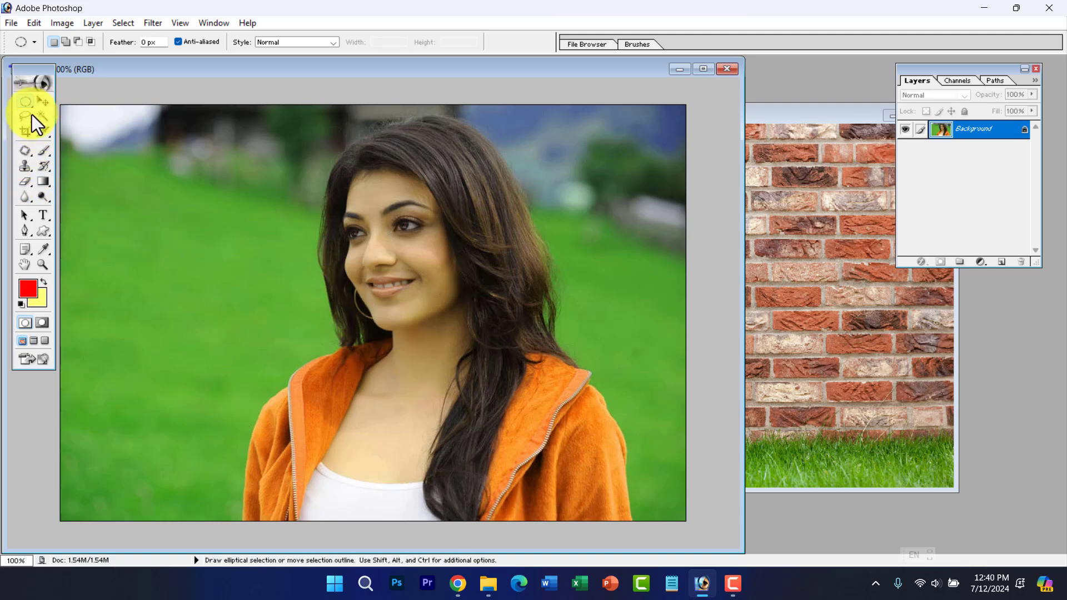
Step: Try the Lasso tool with a small oval selection on the grass beside the woman and clear it
{"action": "left_click_drag", "start_coordinate": [31, 118], "coordinate": [85, 117]}
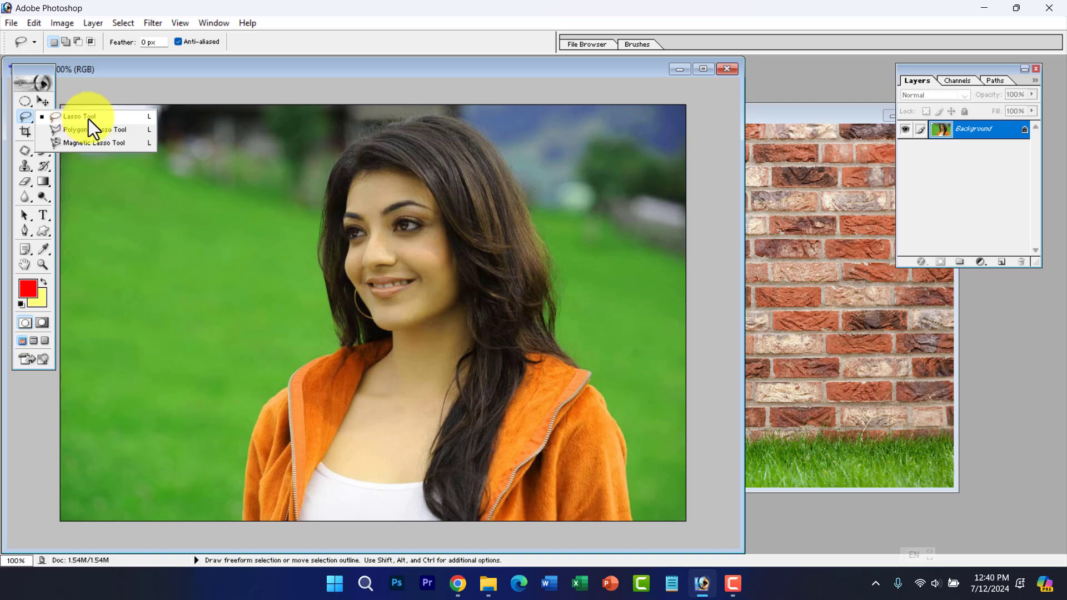
{"action": "left_click_drag", "start_coordinate": [88, 119], "coordinate": [88, 119]}
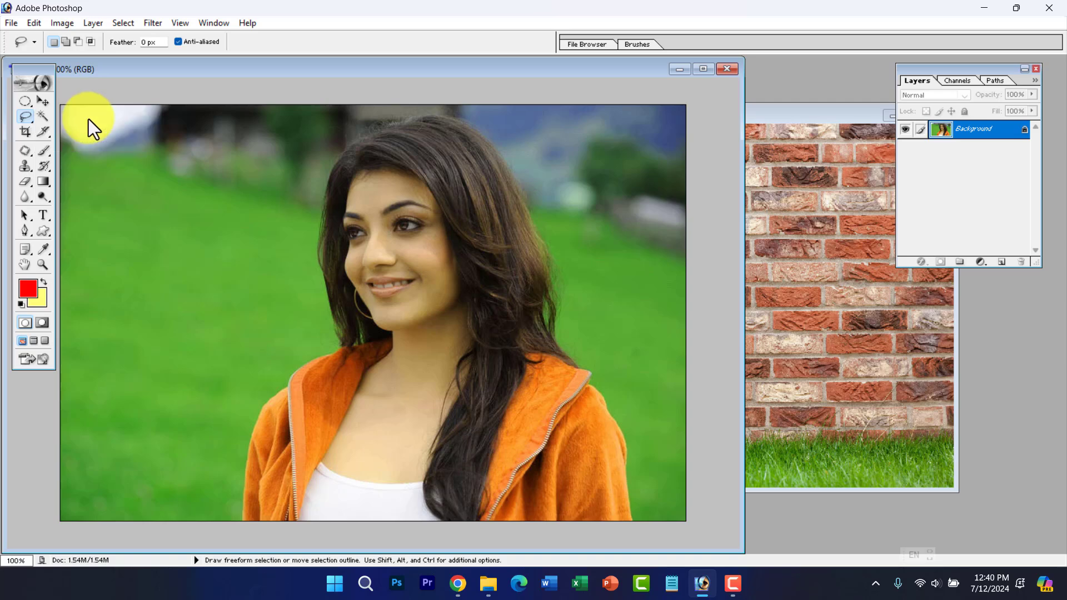
{"action": "mouse_move", "coordinate": [168, 240]}
{"action": "left_mouse_down"}
{"action": "mouse_move", "coordinate": [200, 243]}
{"action": "mouse_move", "coordinate": [217, 268]}
{"action": "mouse_move", "coordinate": [215, 304]}
{"action": "mouse_move", "coordinate": [199, 327]}
{"action": "mouse_move", "coordinate": [162, 330]}
{"action": "mouse_move", "coordinate": [143, 261]}
{"action": "left_mouse_up"}
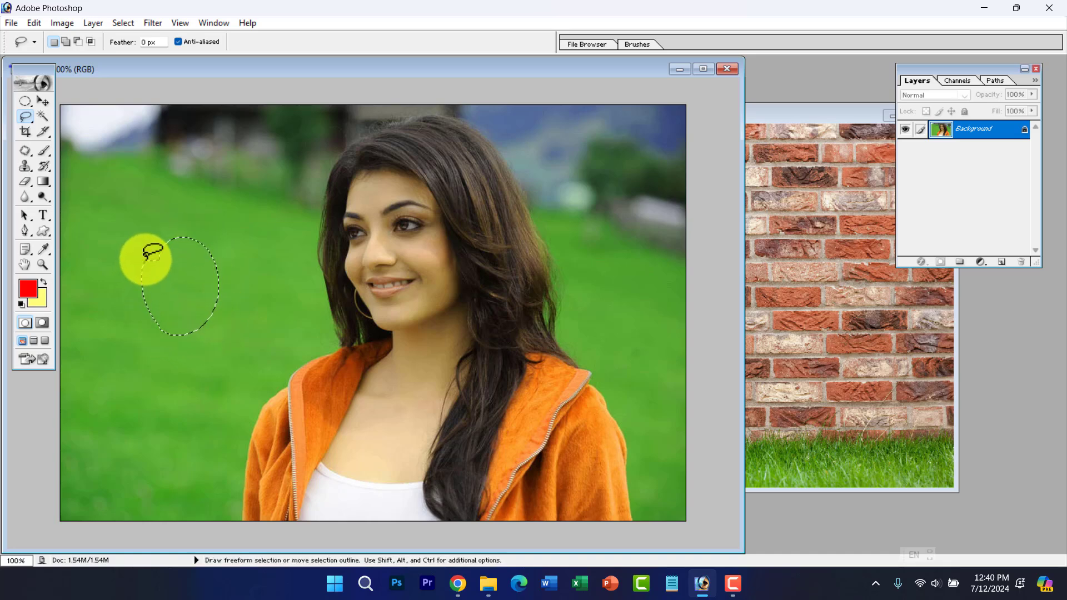
{"action": "left_click", "coordinate": [145, 257]}
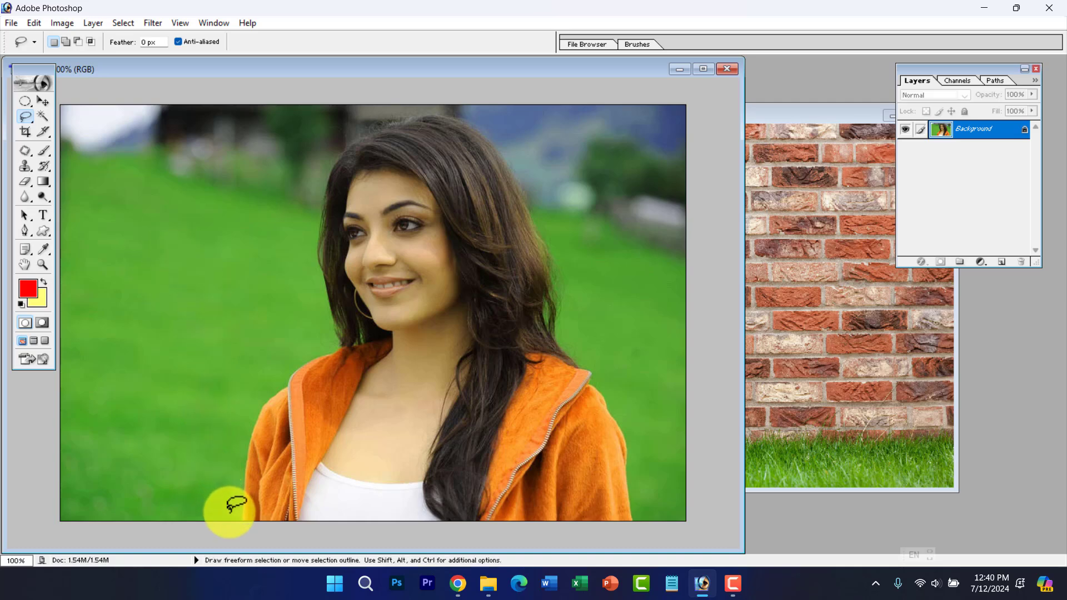
Step: Try freehand Lasso selections around the woman's outline and over the grass beside her, deselecting each one
{"action": "mouse_move", "coordinate": [231, 514]}
{"action": "left_mouse_down"}
{"action": "mouse_move", "coordinate": [239, 406]}
{"action": "mouse_move", "coordinate": [261, 369]}
{"action": "mouse_move", "coordinate": [311, 330]}
{"action": "mouse_move", "coordinate": [300, 185]}
{"action": "mouse_move", "coordinate": [313, 144]}
{"action": "mouse_move", "coordinate": [341, 108]}
{"action": "mouse_move", "coordinate": [371, 99]}
{"action": "mouse_move", "coordinate": [481, 109]}
{"action": "mouse_move", "coordinate": [530, 144]}
{"action": "mouse_move", "coordinate": [595, 346]}
{"action": "mouse_move", "coordinate": [632, 401]}
{"action": "mouse_move", "coordinate": [653, 543]}
{"action": "mouse_move", "coordinate": [232, 520]}
{"action": "left_mouse_up"}
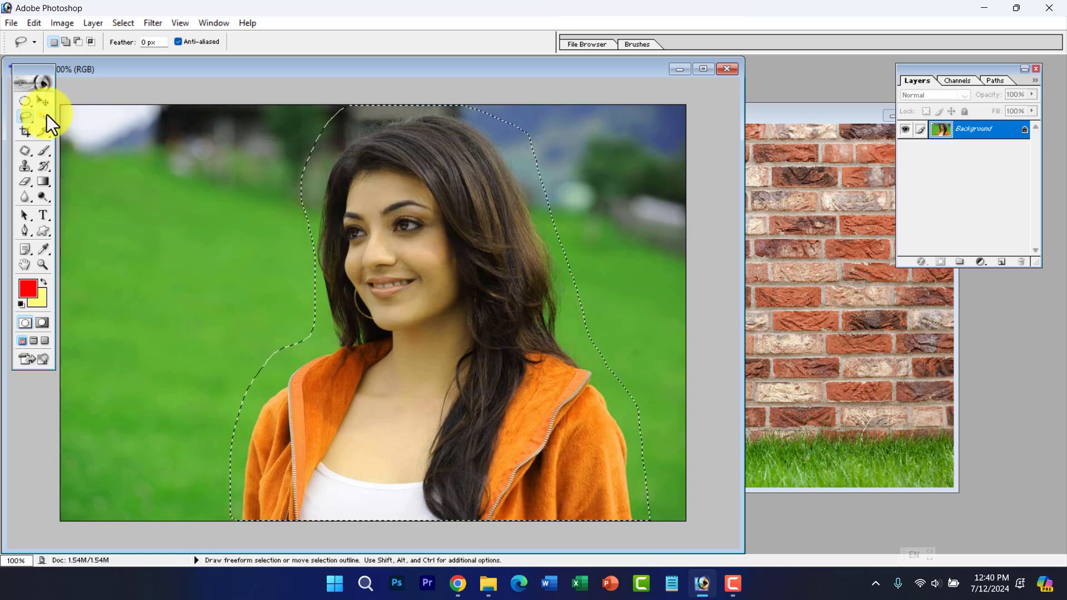
{"action": "left_click", "coordinate": [24, 118]}
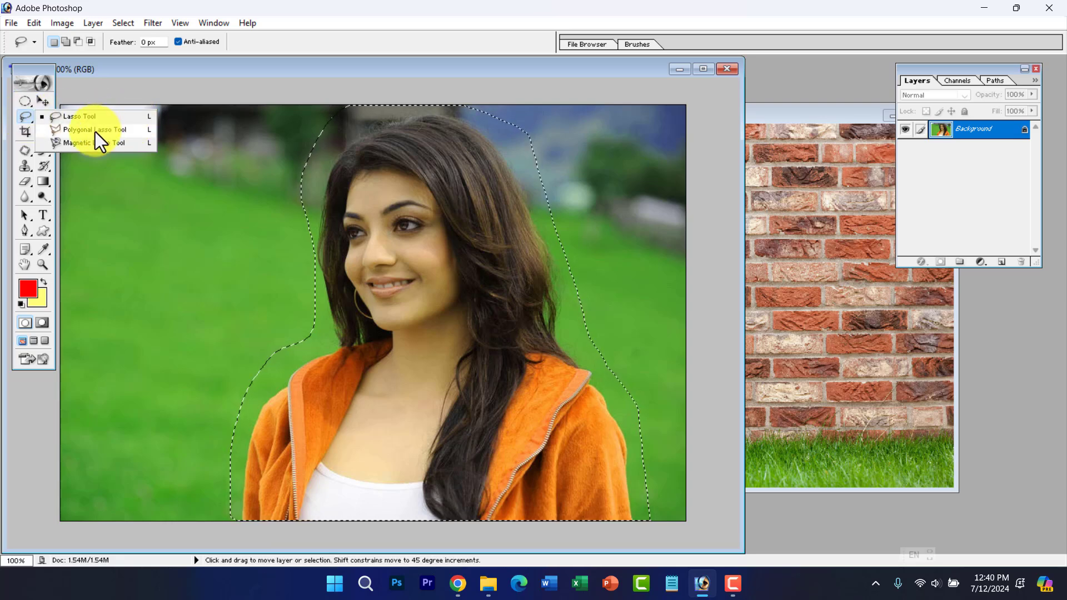
{"action": "key", "text": "ctrl+d"}
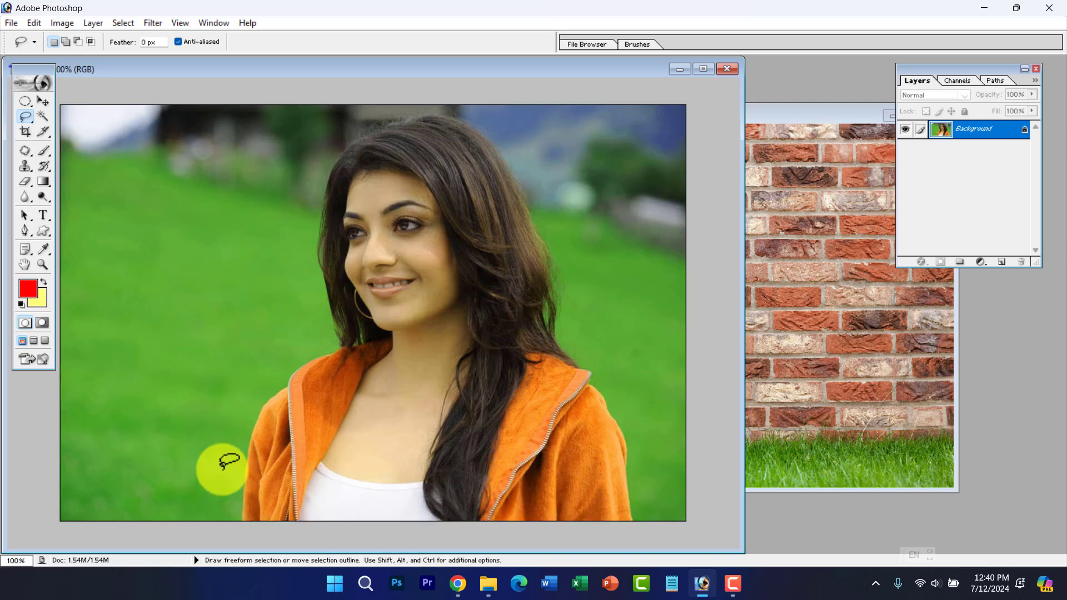
{"action": "mouse_move", "coordinate": [222, 464]}
{"action": "left_mouse_down"}
{"action": "mouse_move", "coordinate": [85, 364]}
{"action": "mouse_move", "coordinate": [114, 428]}
{"action": "left_mouse_up"}
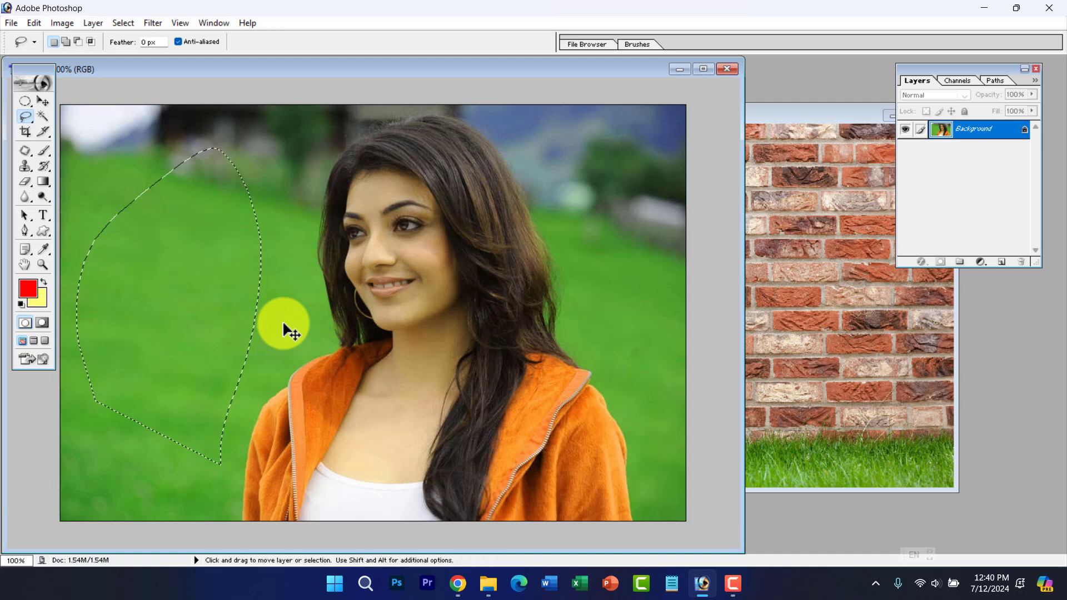
{"action": "key", "text": "ctrl+d"}
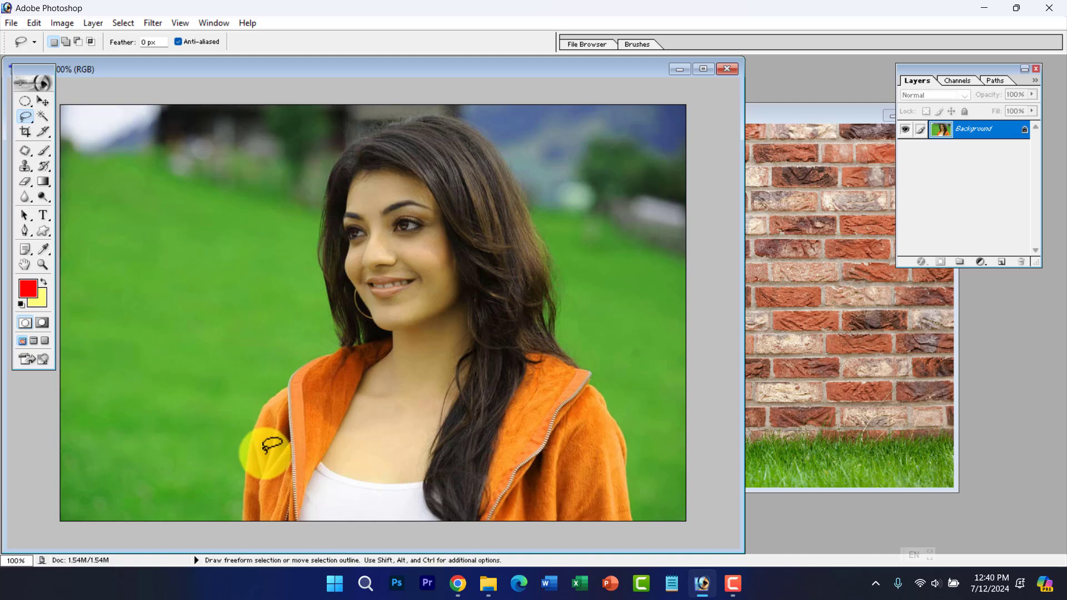
Step: Start a Polygonal Lasso outline at the portrait's lower edge, following the woman's sleeve, shoulder and hair up over the top of her head
{"action": "left_click", "coordinate": [23, 115]}
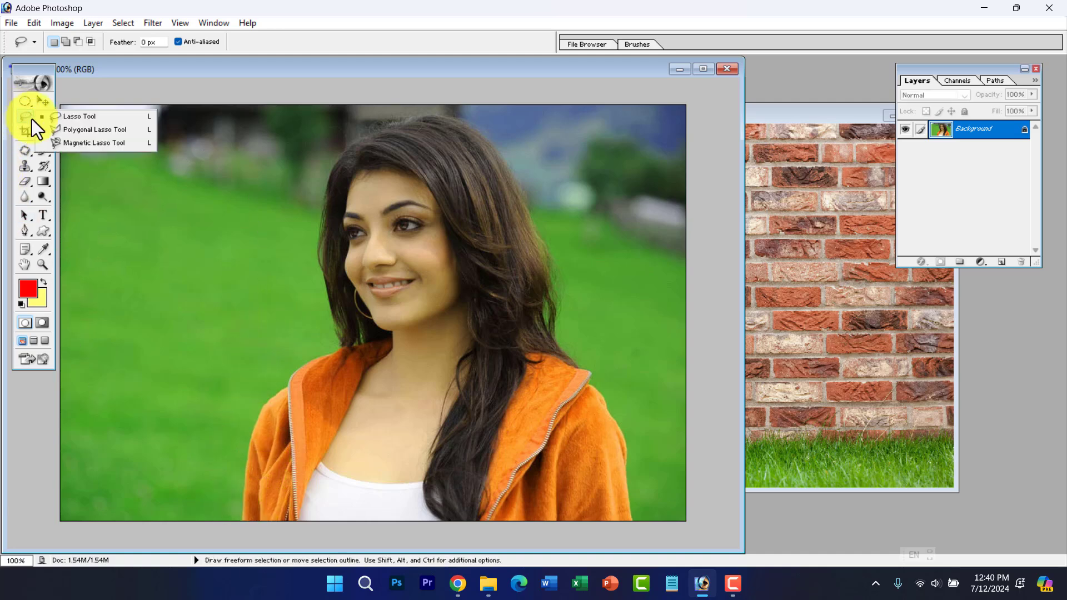
{"action": "left_click", "coordinate": [75, 133]}
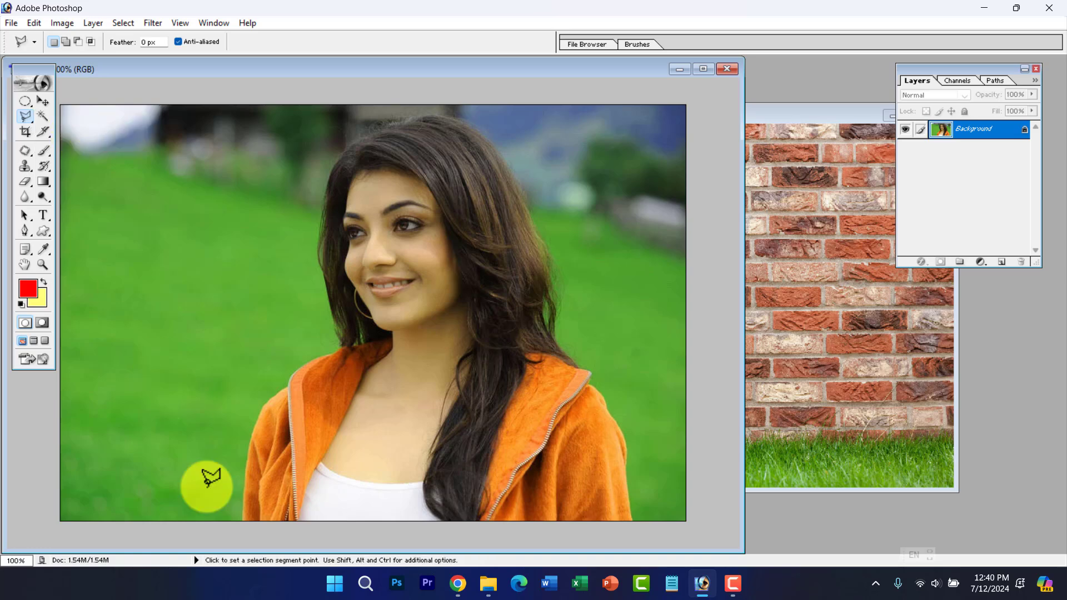
{"action": "left_click", "coordinate": [235, 518]}
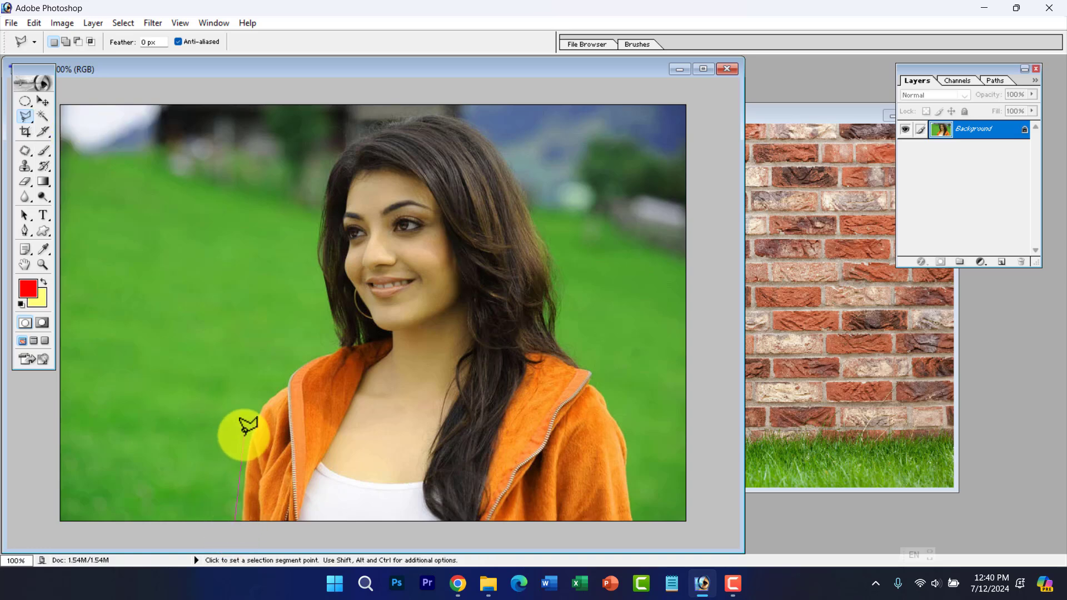
{"action": "left_click", "coordinate": [243, 433]}
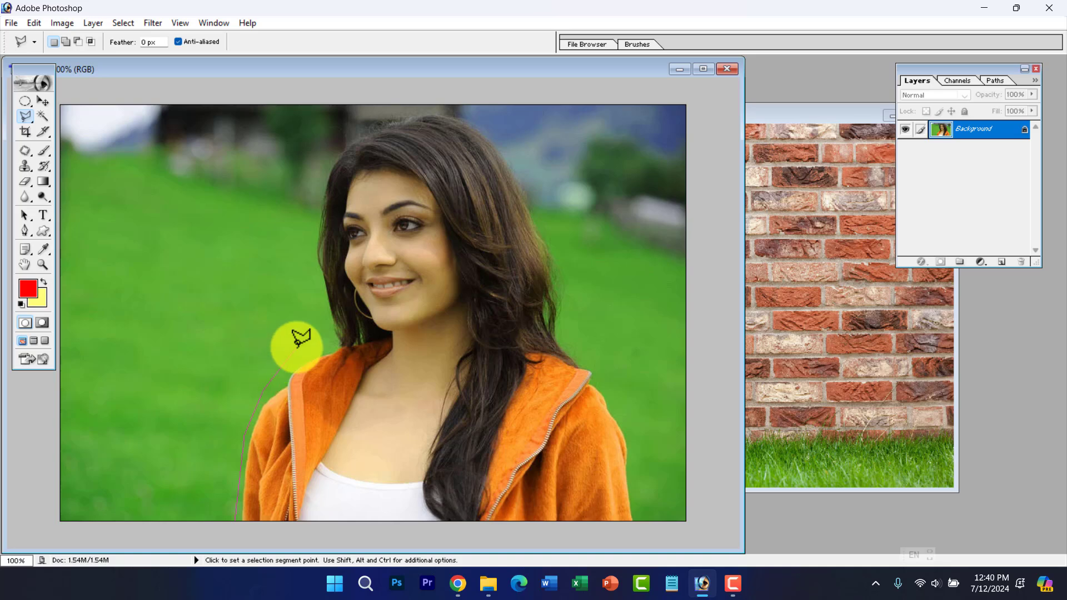
{"action": "left_click", "coordinate": [331, 344]}
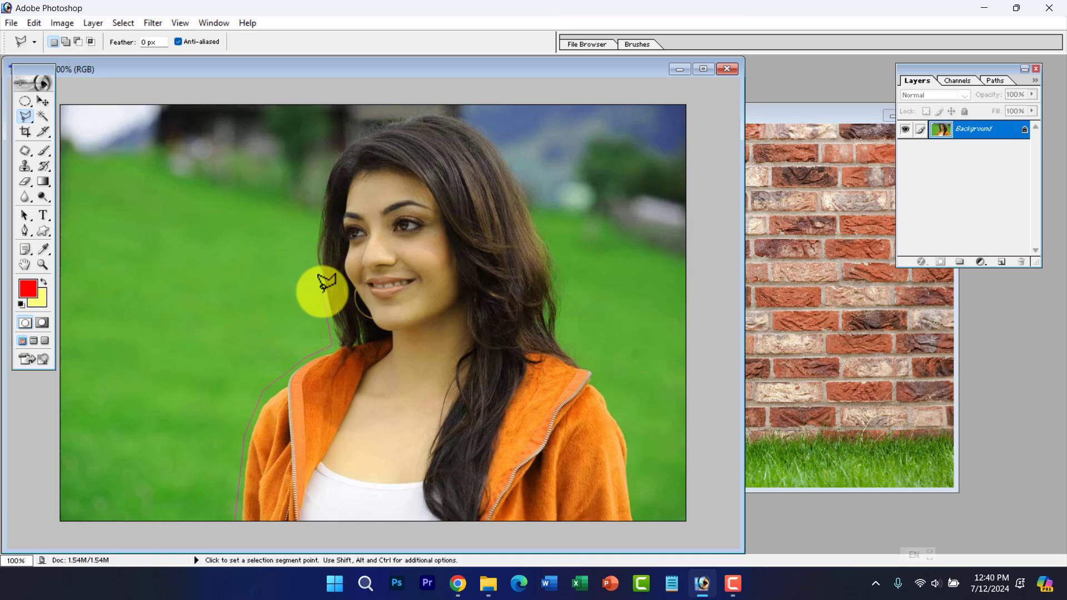
{"action": "left_click", "coordinate": [312, 228]}
{"action": "left_click", "coordinate": [322, 156]}
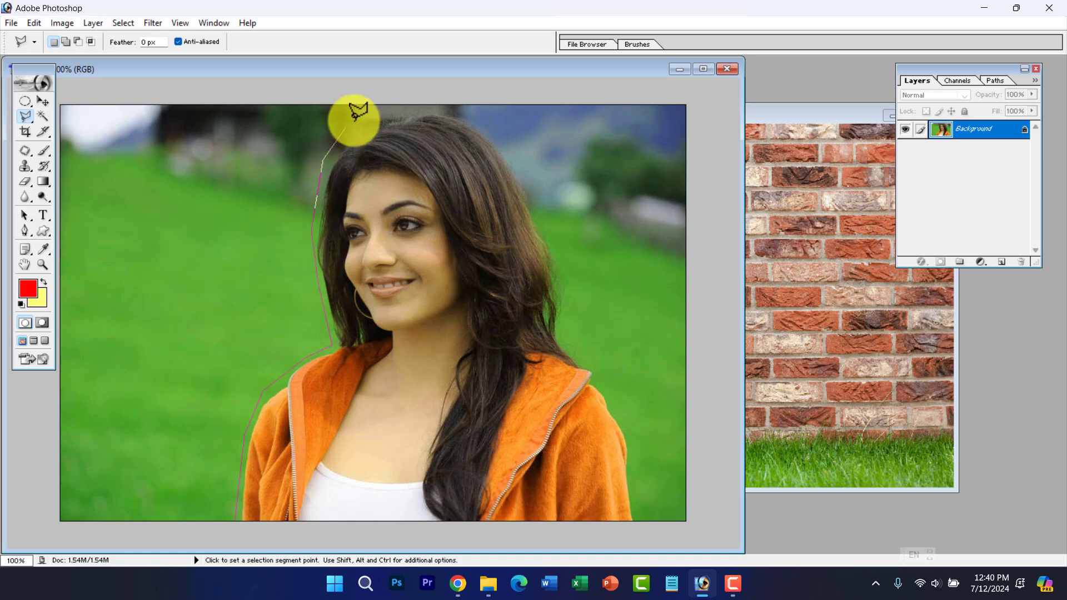
{"action": "left_click", "coordinate": [344, 129]}
{"action": "left_click", "coordinate": [407, 107]}
{"action": "left_click", "coordinate": [465, 110]}
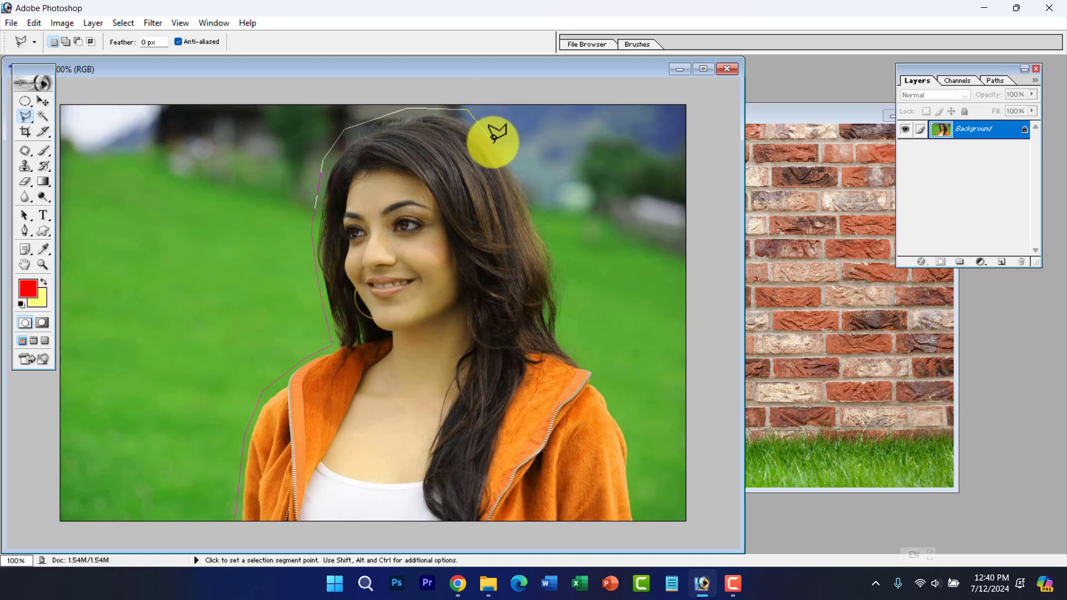
Step: Continue the polygonal outline down the other side of her hair and shoulder, then close it below the portrait to select the woman
{"action": "left_click", "coordinate": [502, 146]}
{"action": "left_click", "coordinate": [524, 184]}
{"action": "left_click", "coordinate": [536, 206]}
{"action": "left_click", "coordinate": [550, 247]}
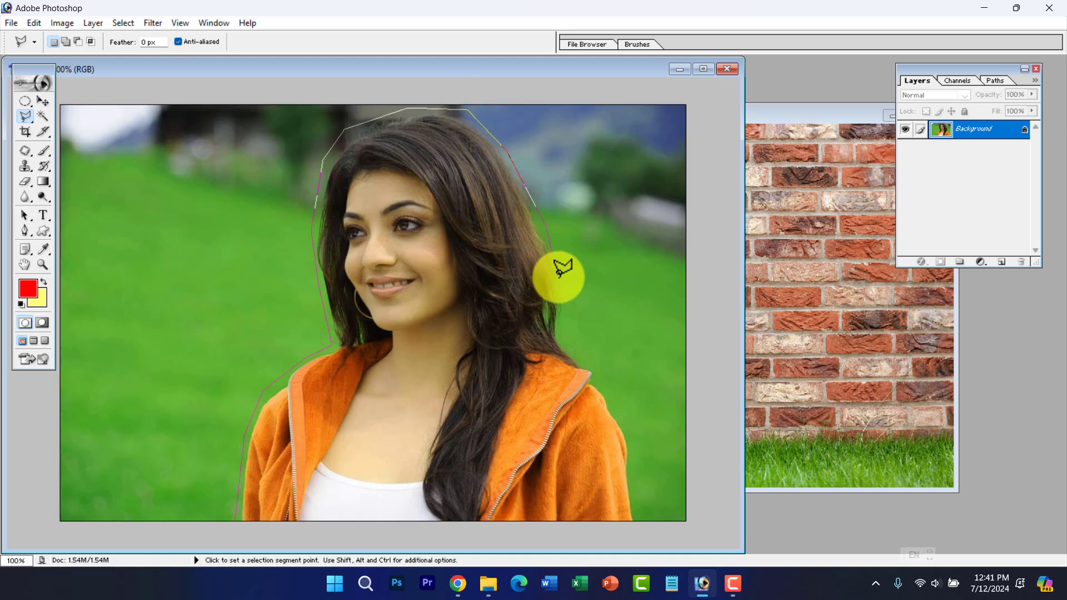
{"action": "left_click", "coordinate": [561, 333]}
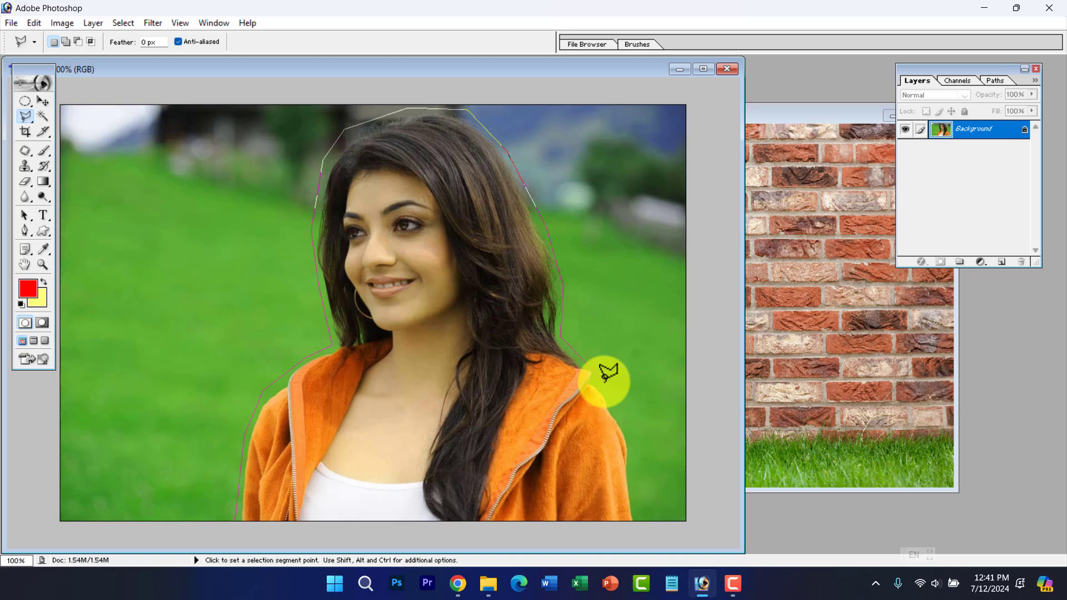
{"action": "left_click", "coordinate": [633, 426]}
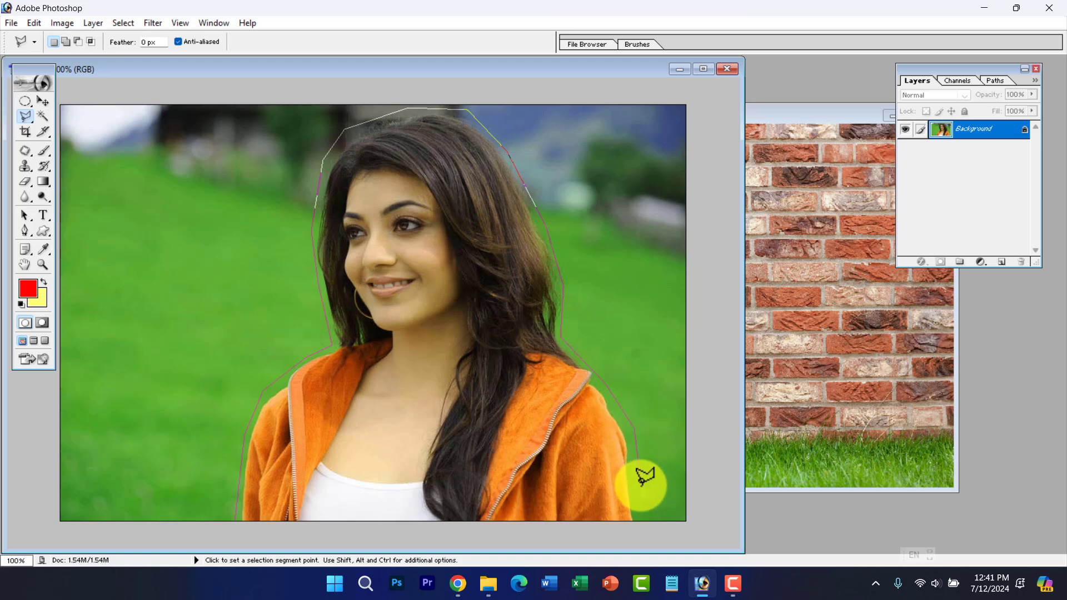
{"action": "left_click", "coordinate": [641, 533]}
{"action": "left_click", "coordinate": [206, 534]}
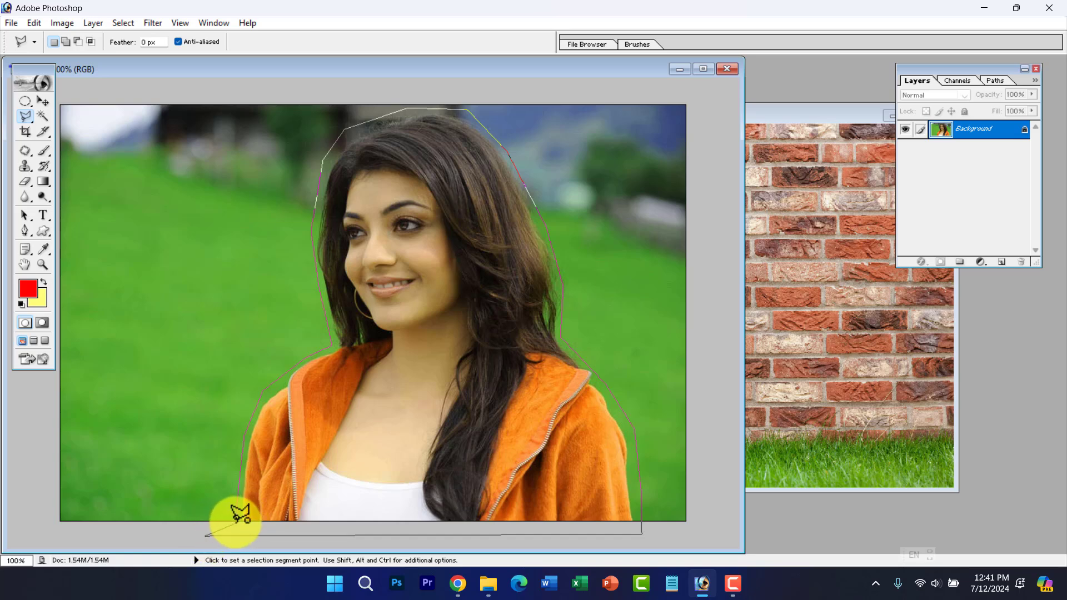
{"action": "left_click", "coordinate": [236, 522]}
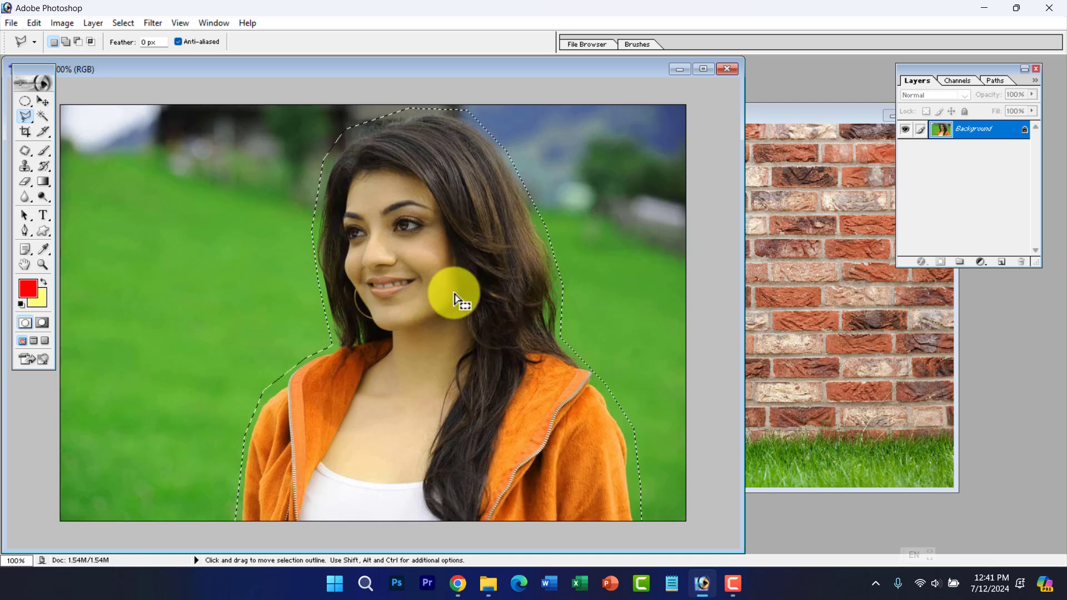
Step: Switch to Chrome and preview the photo of the woman in a pink saree from the Google image results
{"action": "left_click", "coordinate": [28, 112]}
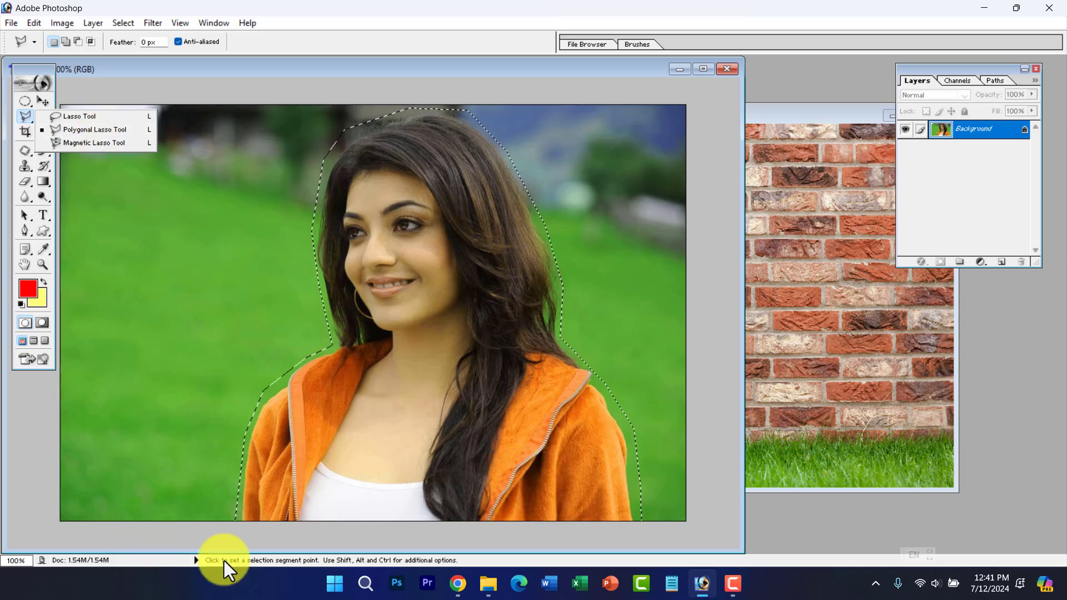
{"action": "left_click", "coordinate": [450, 591]}
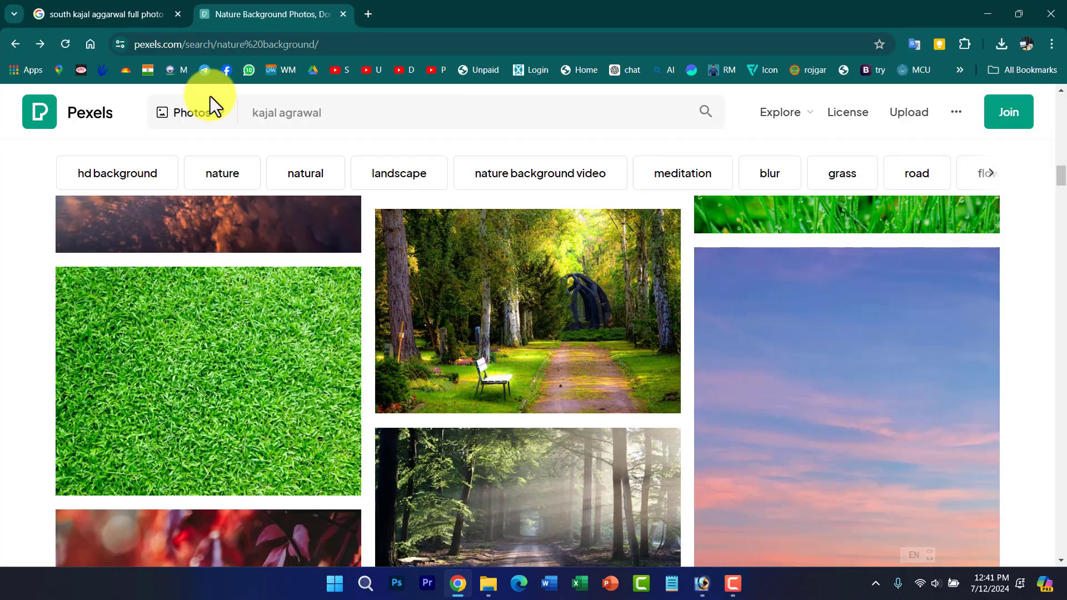
{"action": "left_click", "coordinate": [114, 3]}
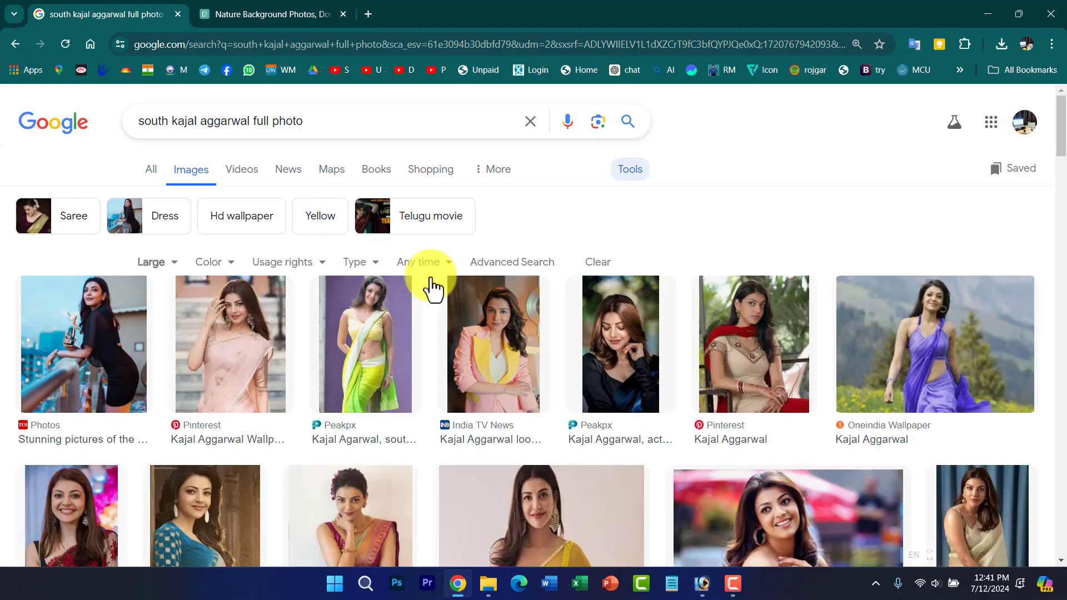
{"action": "left_click", "coordinate": [255, 367]}
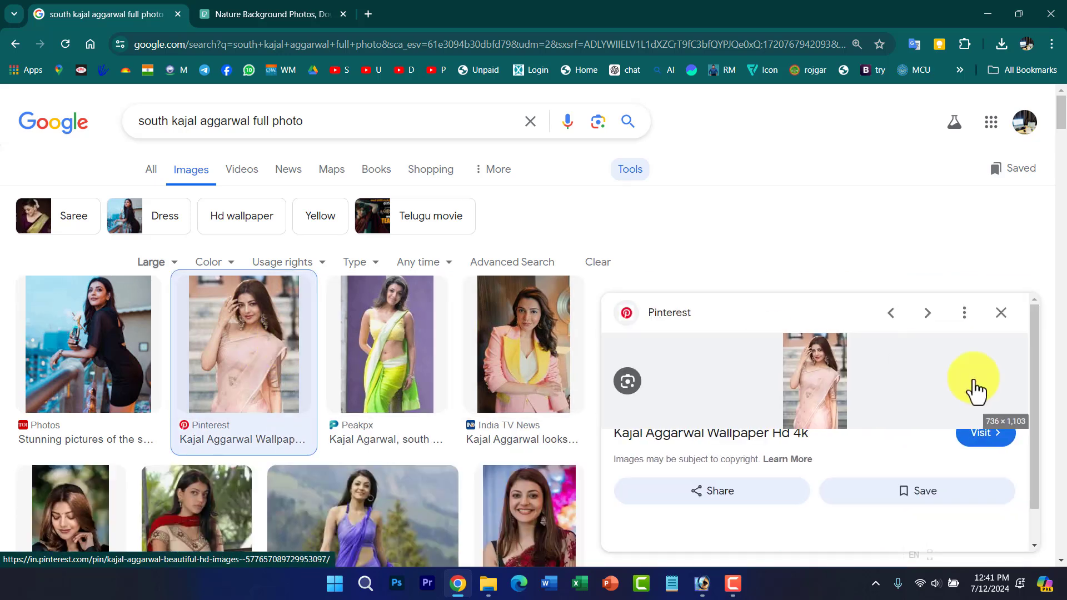
Step: Save the previewed pink saree photo as a JPEG image in the Practical folder, keeping the suggested file name
{"action": "right_click", "coordinate": [817, 396]}
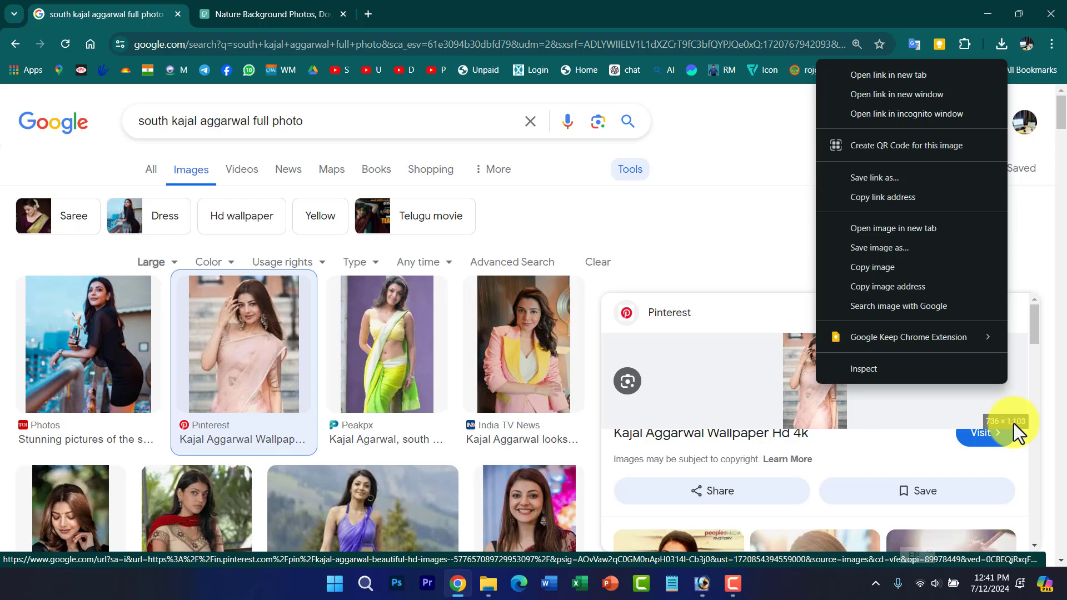
{"action": "scroll", "coordinate": [889, 438], "scroll_direction": "down", "scroll_amount": 3}
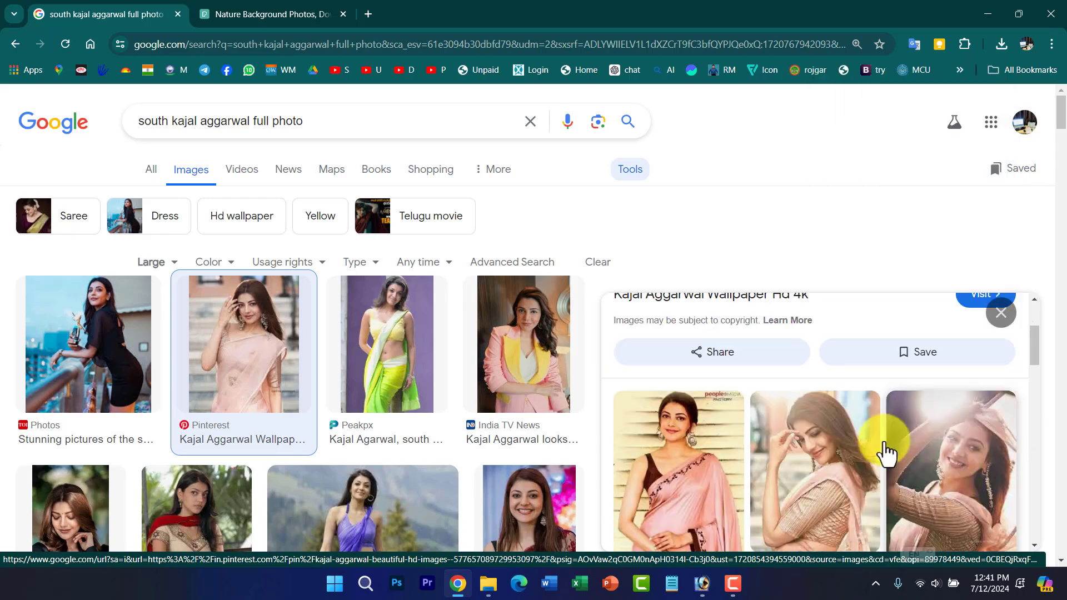
{"action": "scroll", "coordinate": [879, 475], "scroll_direction": "down", "scroll_amount": 4}
{"action": "scroll", "coordinate": [882, 466], "scroll_direction": "up", "scroll_amount": 3}
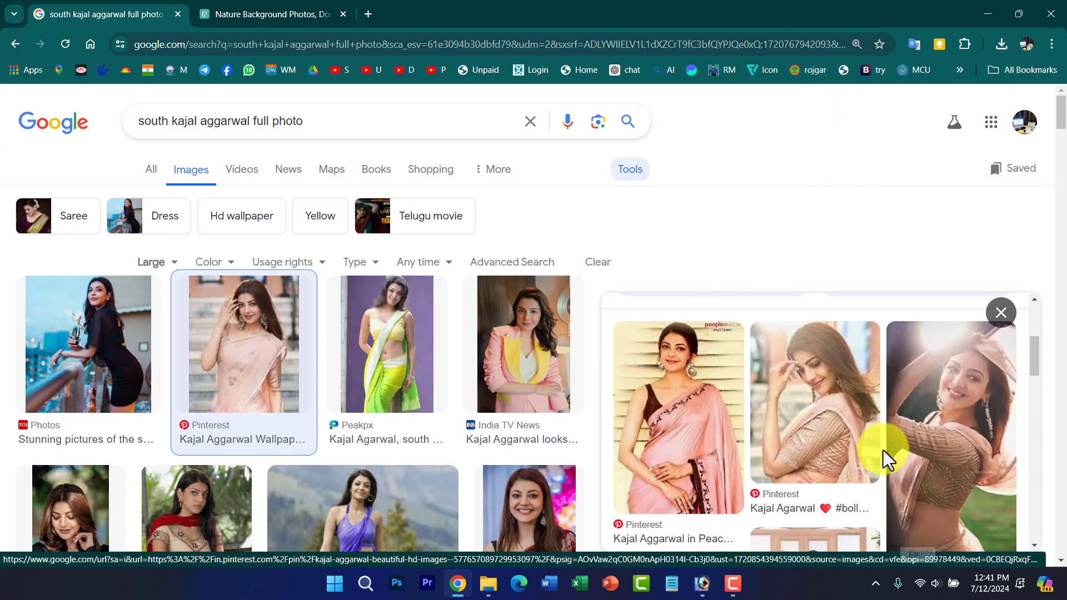
{"action": "scroll", "coordinate": [882, 450], "scroll_direction": "up", "scroll_amount": 4}
{"action": "right_click", "coordinate": [821, 378]}
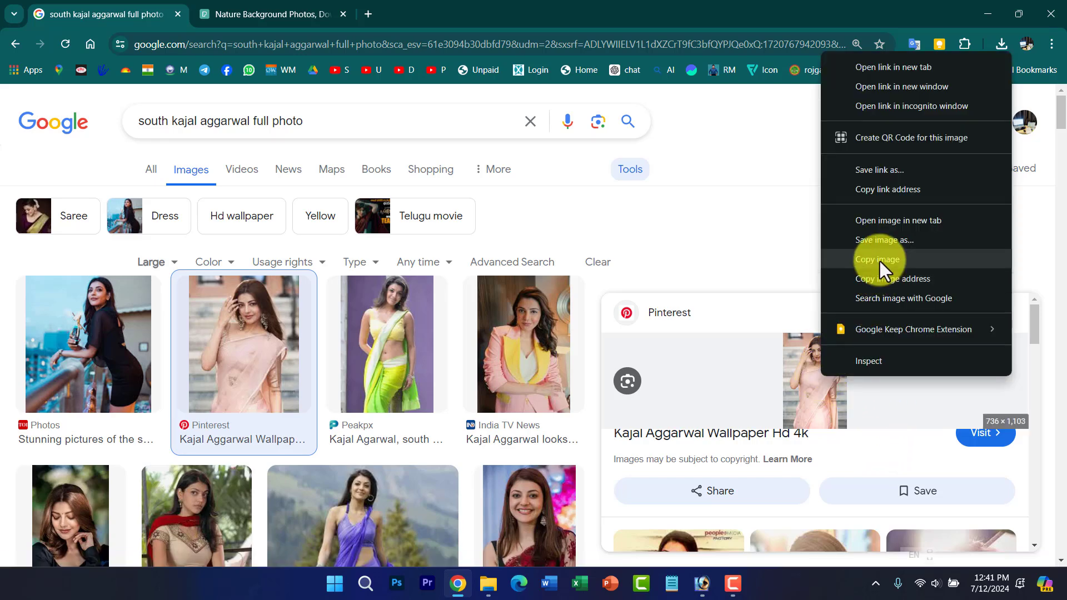
{"action": "left_click", "coordinate": [884, 239]}
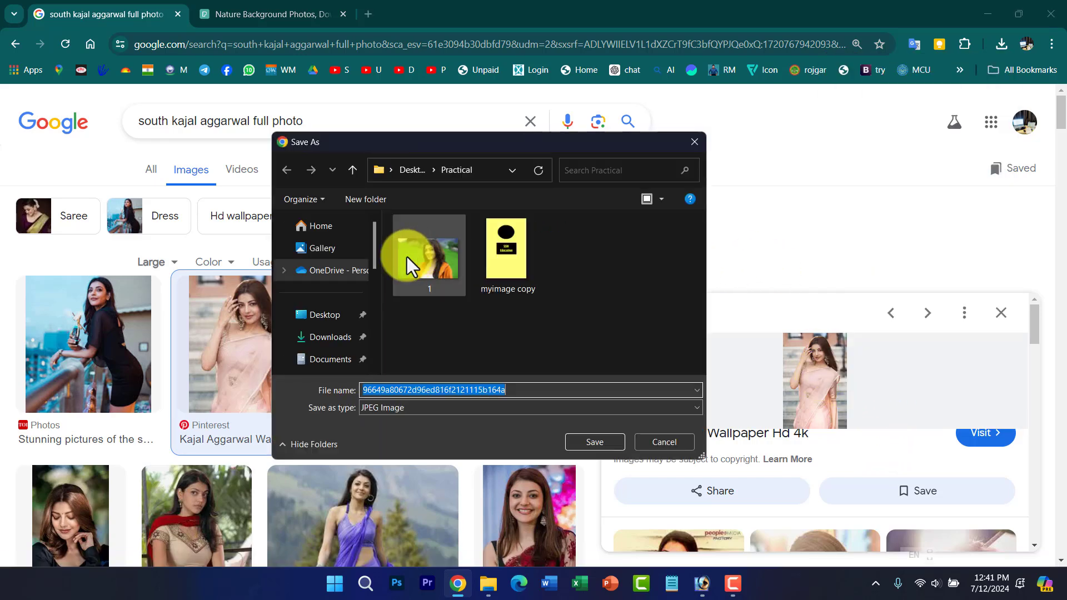
{"action": "left_click", "coordinate": [606, 444]}
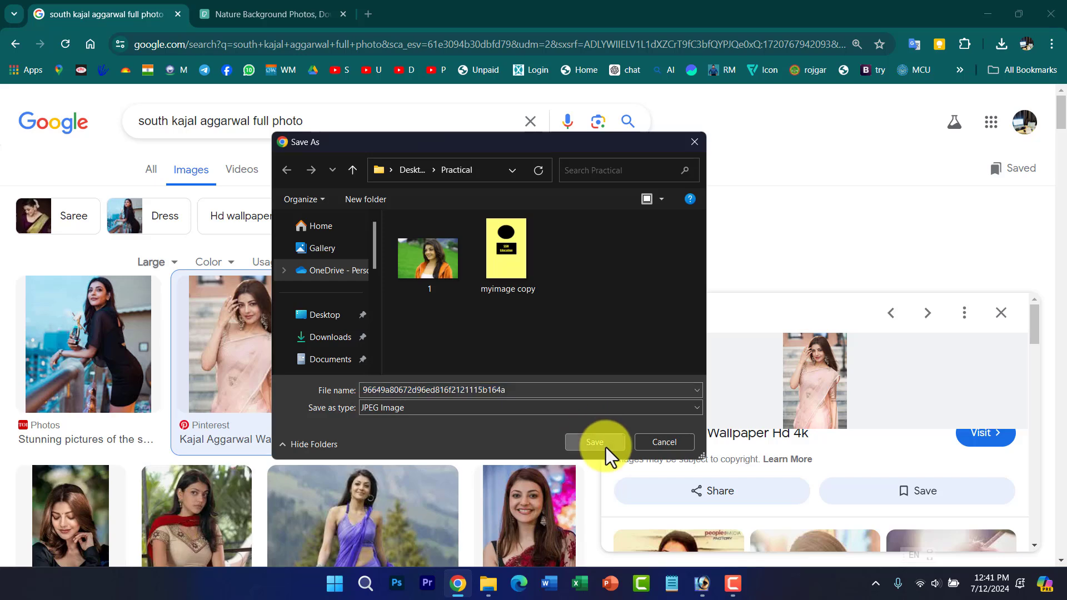
Step: Switch back to Photoshop, open the saved saree photo from the Desktop's Practical folder, and enlarge its document window
{"action": "left_click", "coordinate": [699, 582]}
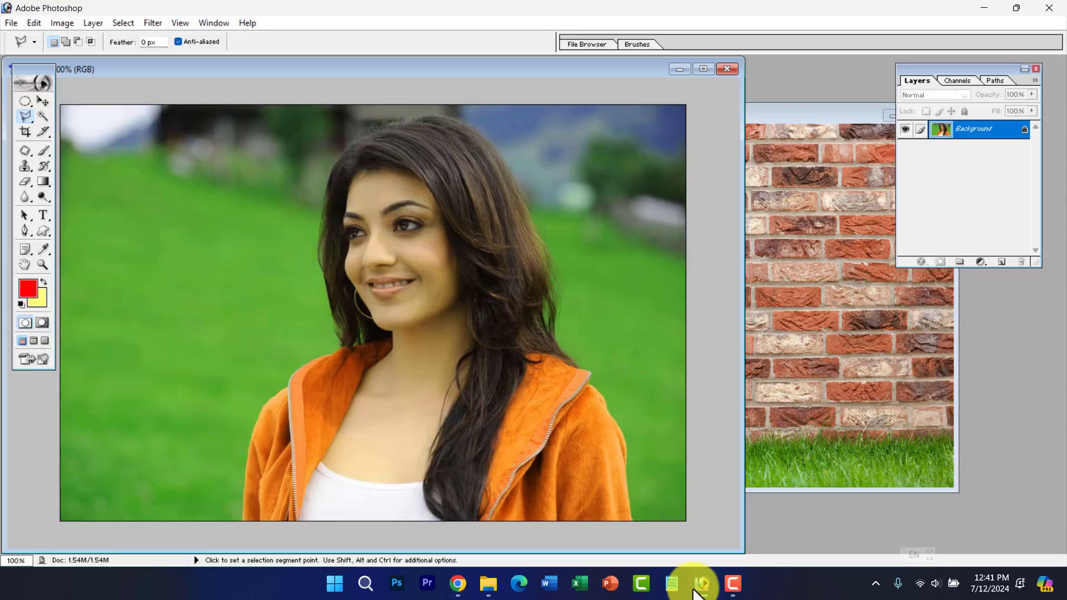
{"action": "key", "text": "ctrl+o"}
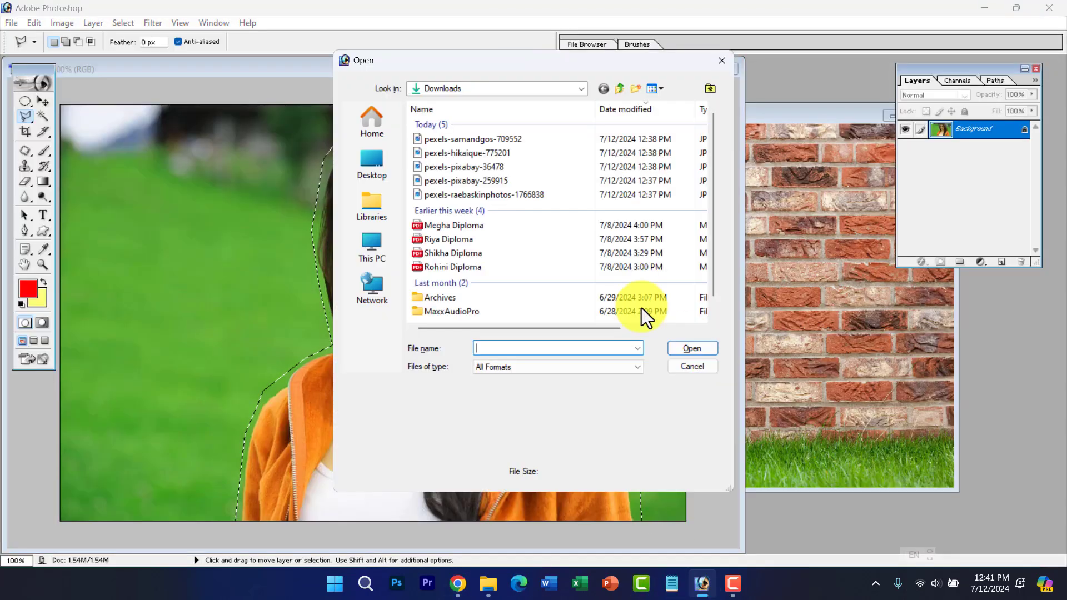
{"action": "left_click", "coordinate": [385, 163]}
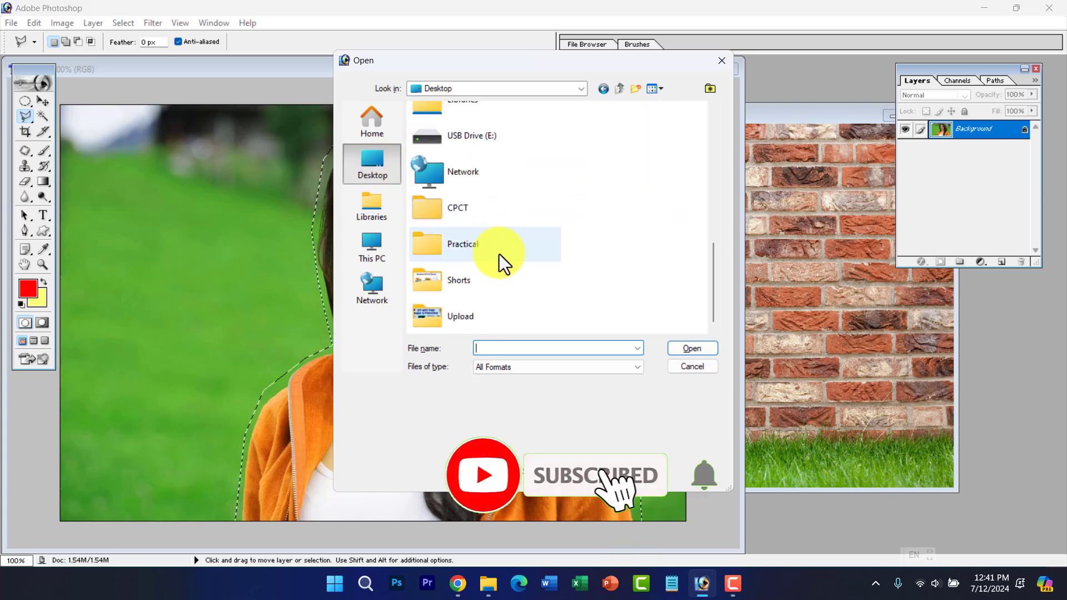
{"action": "double_click", "coordinate": [468, 243]}
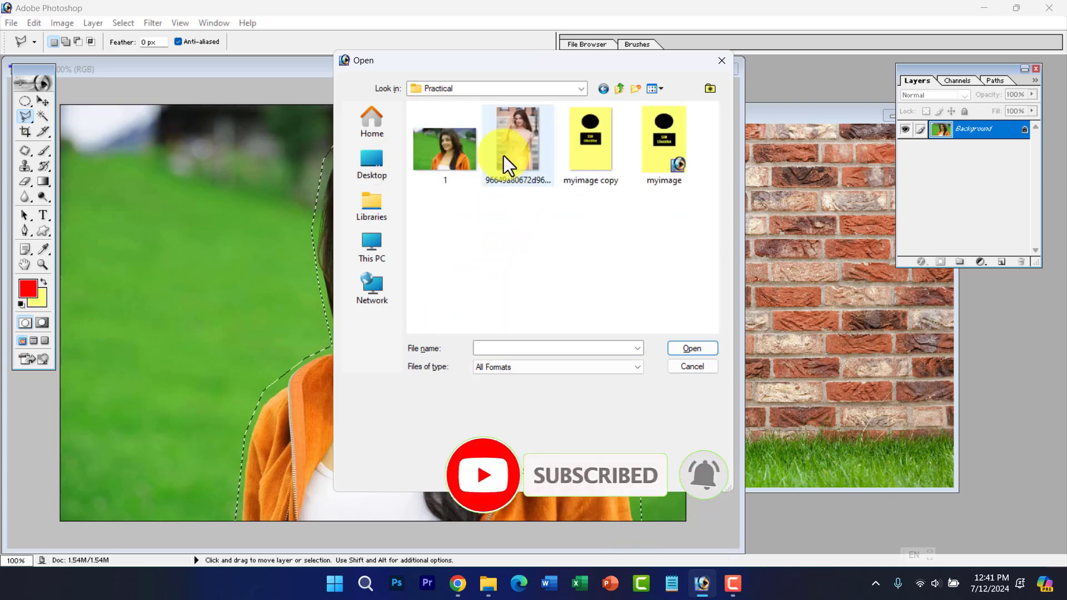
{"action": "double_click", "coordinate": [504, 157]}
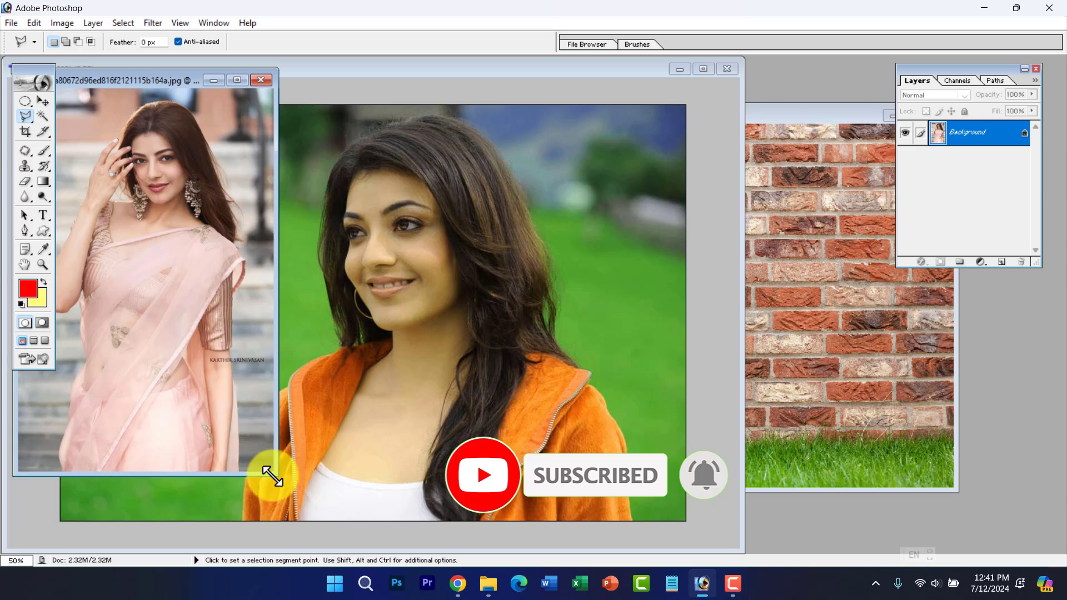
{"action": "left_click_drag", "start_coordinate": [272, 477], "coordinate": [654, 544]}
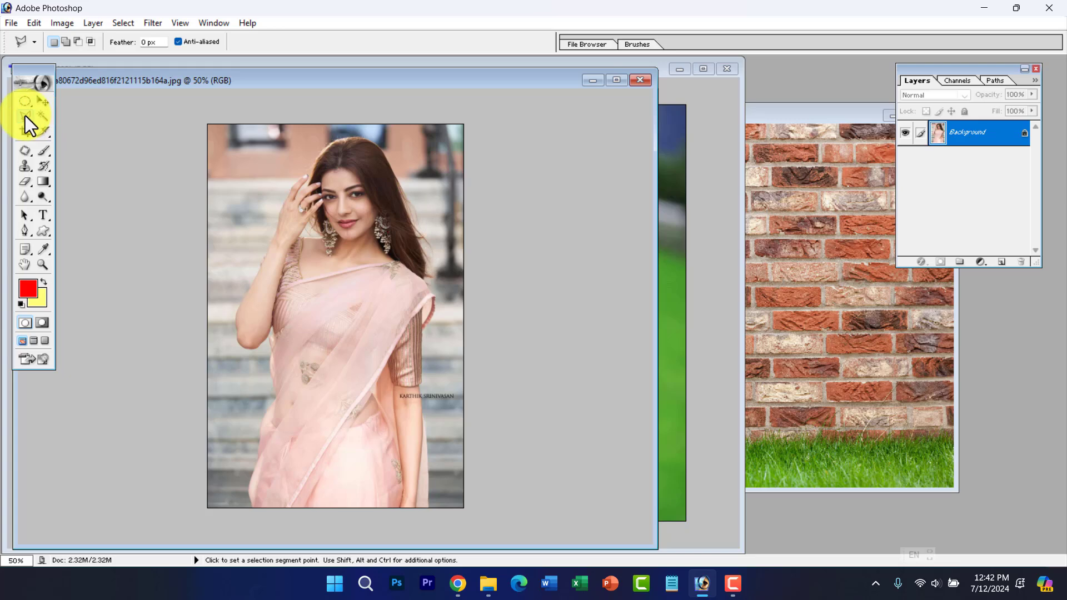
Step: Try a Magnetic Lasso selection around the woman in the saree, starting and closing it at her forearm near the visible lower edge
{"action": "key", "text": "ctrl+space"}
{"action": "left_click", "coordinate": [427, 478]}
{"action": "left_click", "coordinate": [478, 376]}
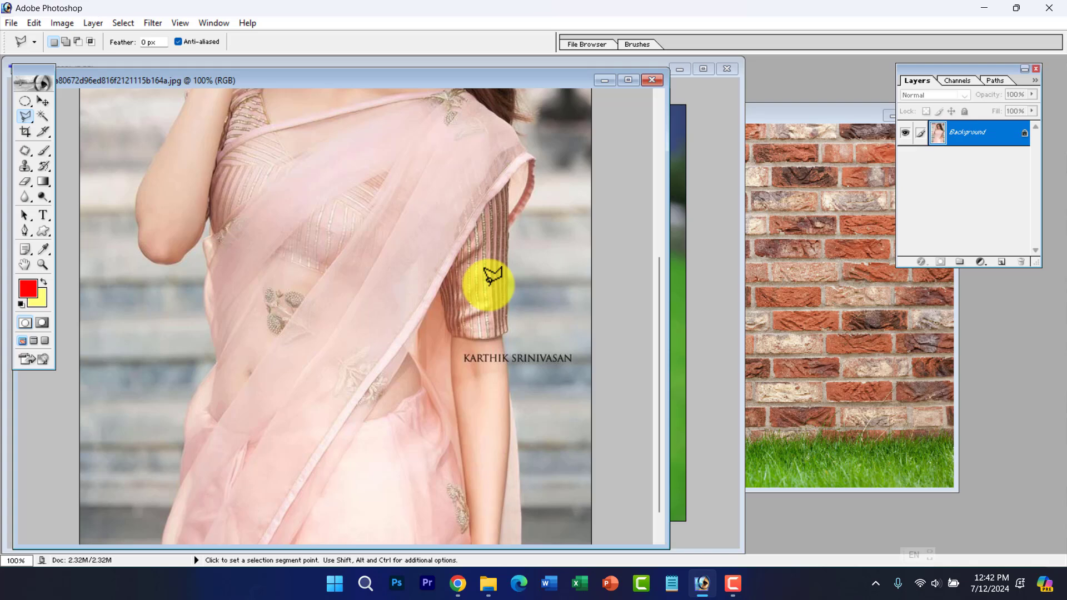
{"action": "left_click", "coordinate": [486, 290], "text": "alt"}
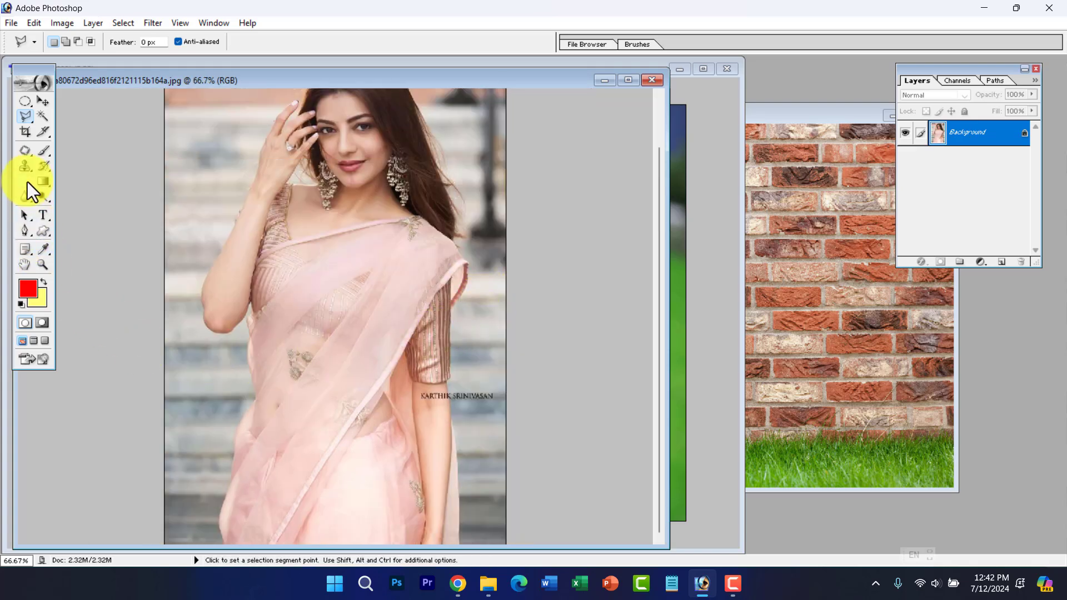
{"action": "left_click_drag", "start_coordinate": [28, 115], "coordinate": [73, 144]}
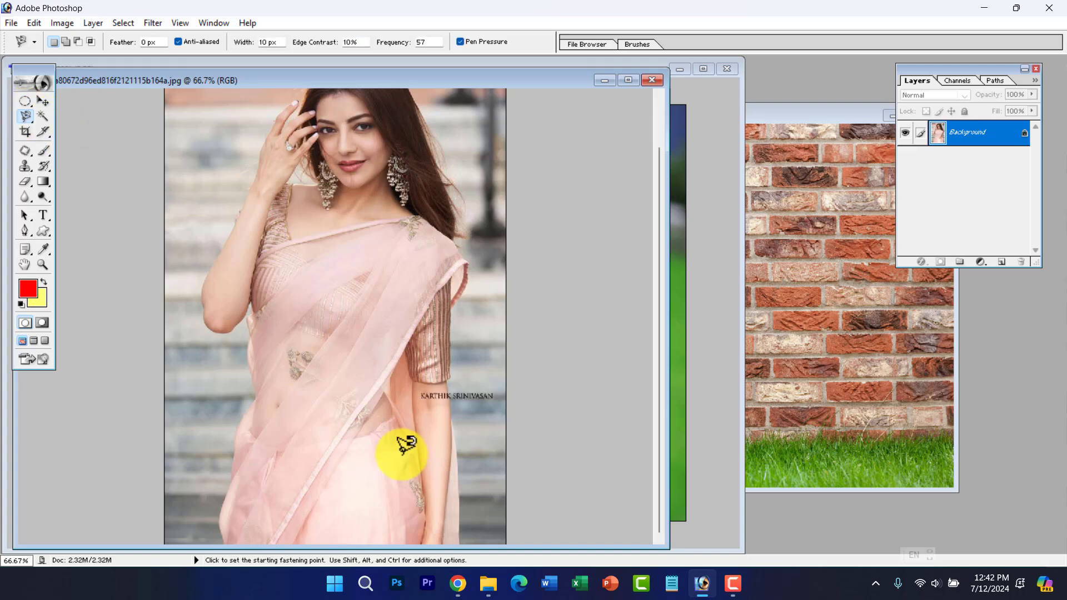
{"action": "left_click", "coordinate": [459, 541]}
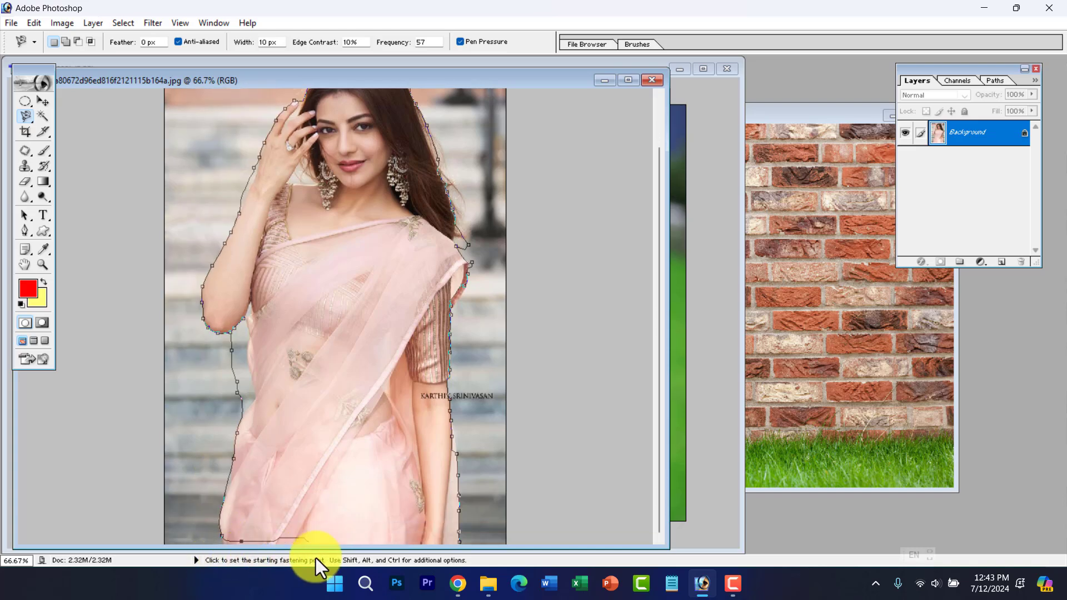
{"action": "double_click", "coordinate": [459, 543]}
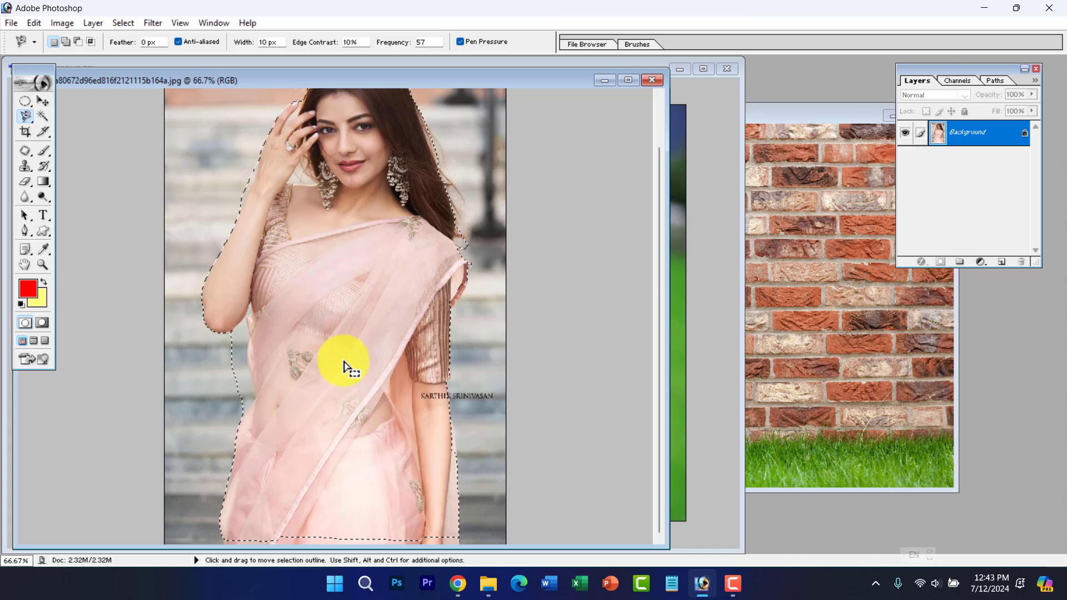
Step: Clear the selection in the saree photo and minimize its document window to return to the orange-jacket portrait
{"action": "scroll", "coordinate": [344, 349], "scroll_direction": "up", "scroll_amount": 2}
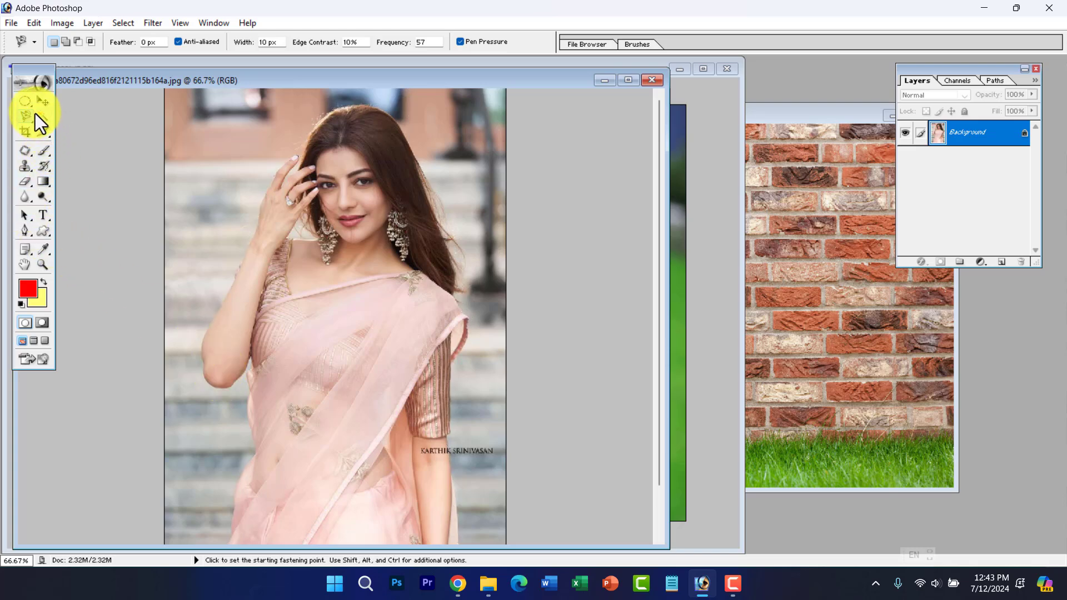
{"action": "left_click_drag", "start_coordinate": [32, 117], "coordinate": [75, 129]}
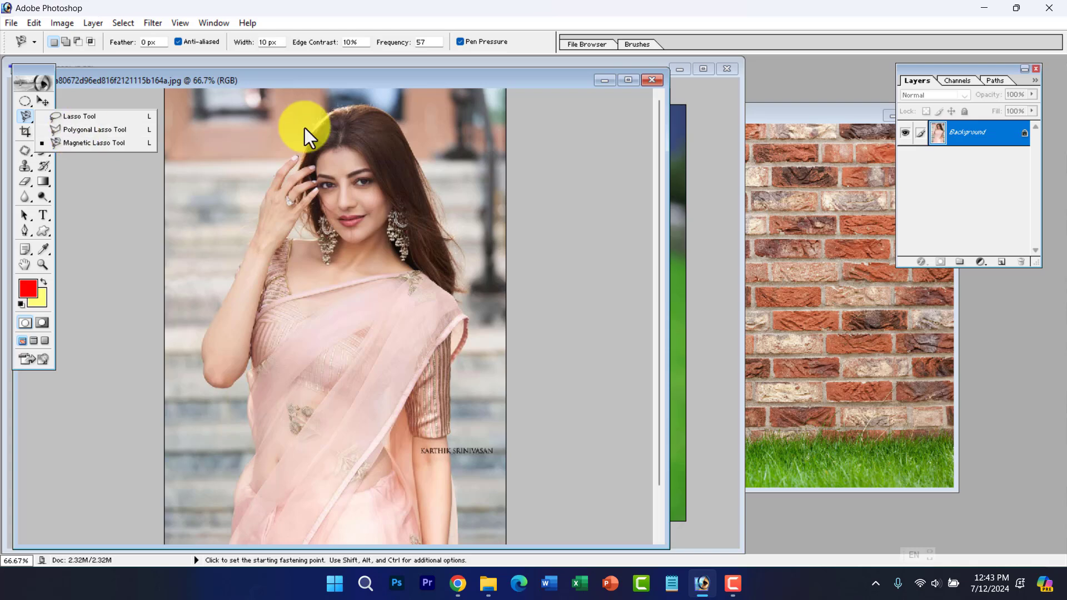
{"action": "left_click", "coordinate": [598, 84]}
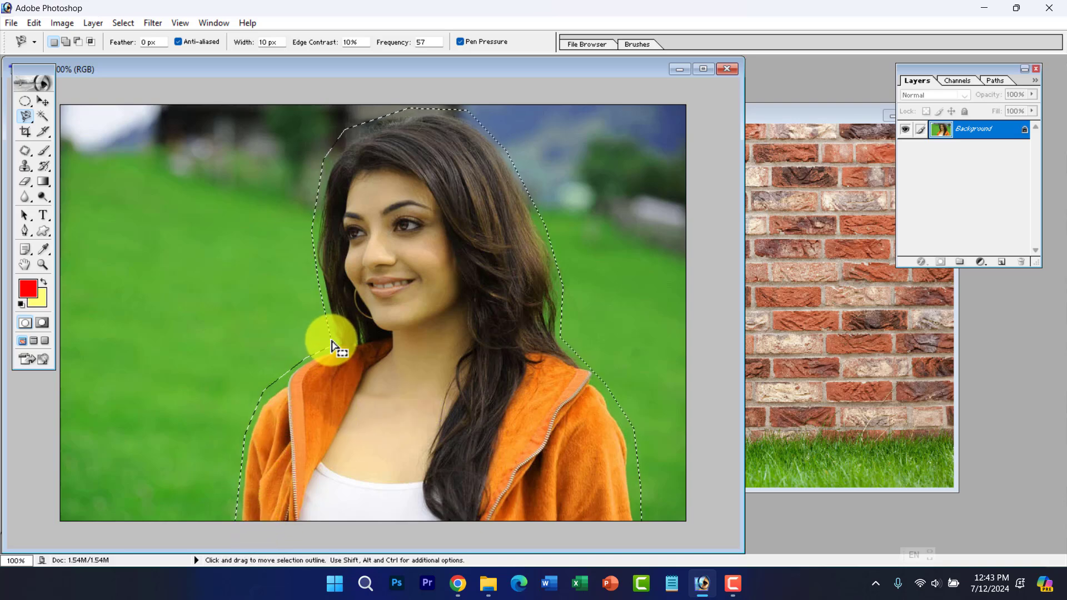
Step: Zoom the orange-jacket portrait out to 66.7%, maximize its window, and magnify the woman's hair and jacket to 300%
{"action": "left_click", "coordinate": [42, 263]}
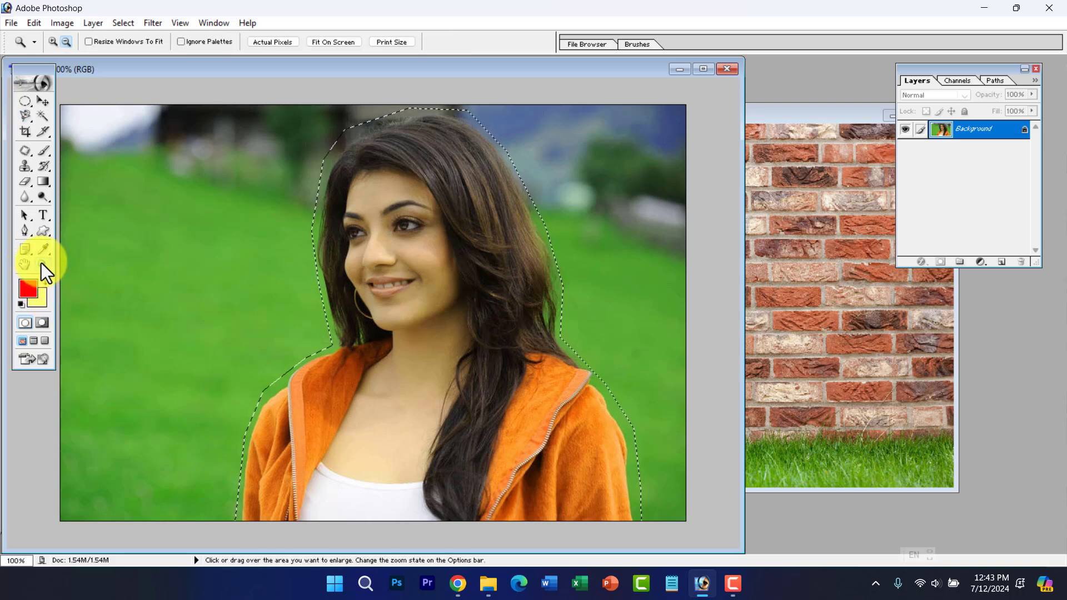
{"action": "left_click", "coordinate": [467, 483], "text": "alt"}
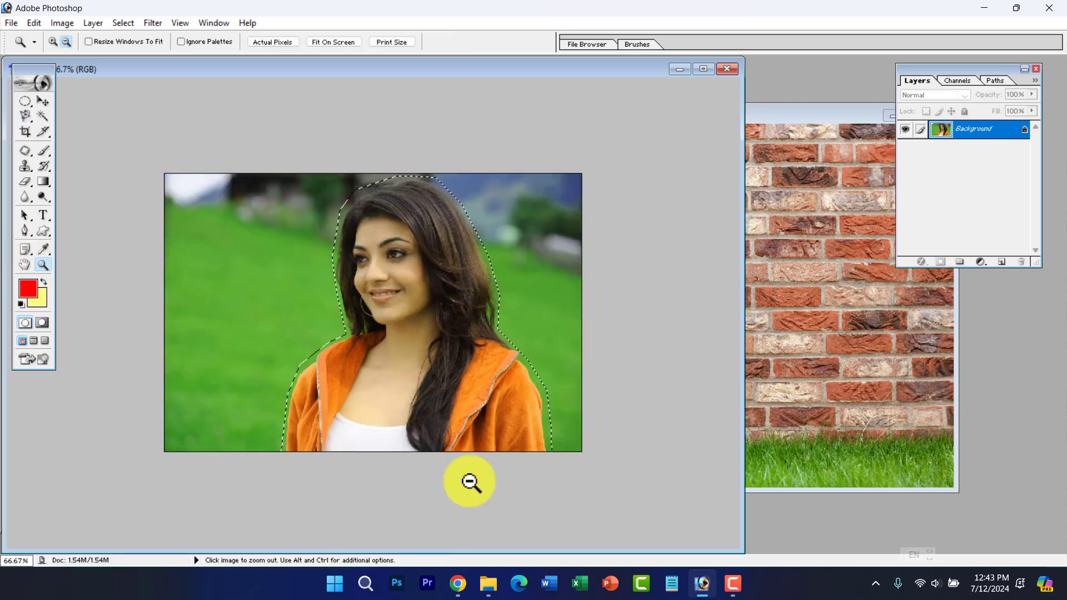
{"action": "left_click", "coordinate": [707, 69]}
{"action": "left_click", "coordinate": [57, 41]}
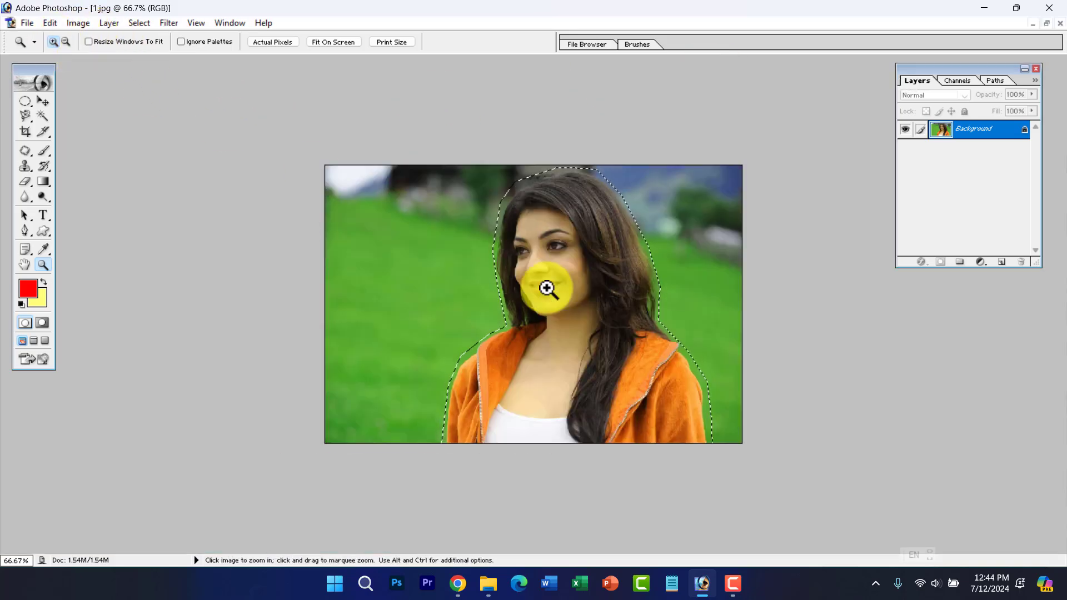
{"action": "left_click", "coordinate": [617, 353]}
{"action": "left_click", "coordinate": [614, 365]}
{"action": "left_click", "coordinate": [615, 365]}
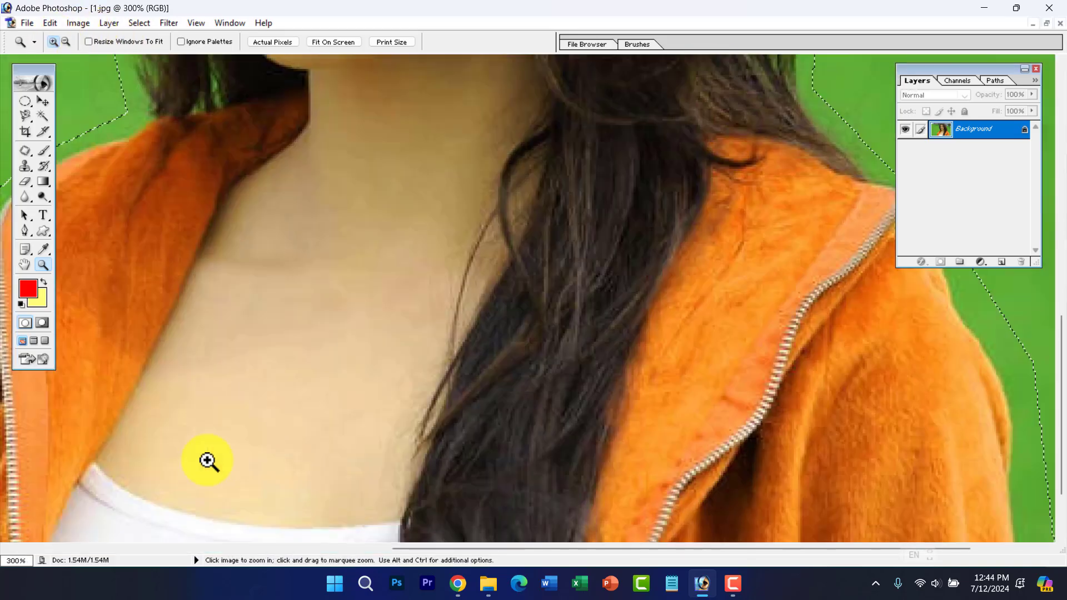
Step: Pan the magnified portrait with the Hand tool to the selection edge along the jacket sleeve beside the green background
{"action": "left_click", "coordinate": [25, 265]}
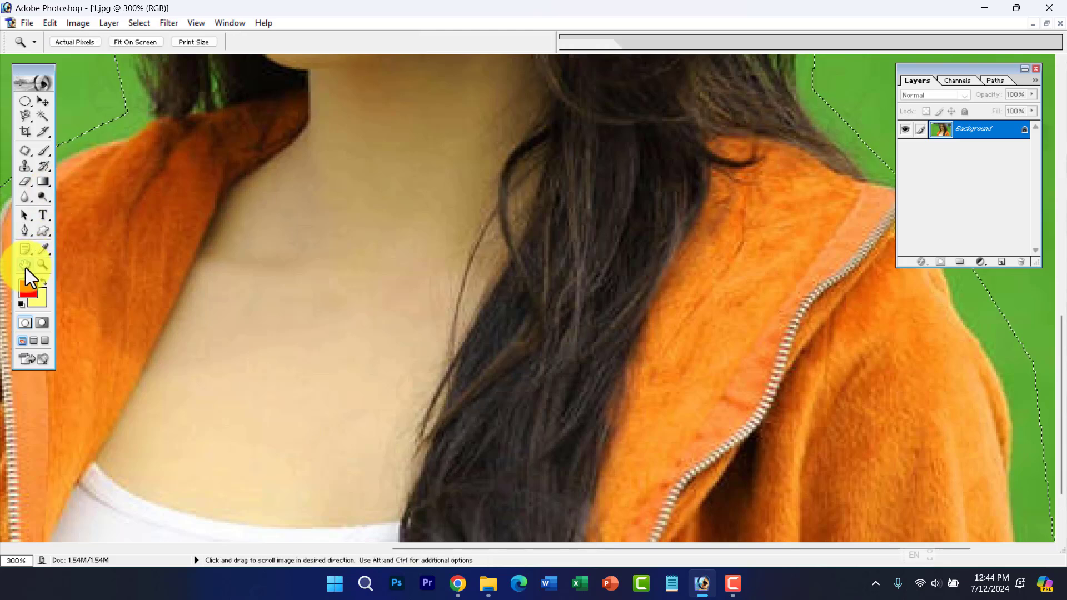
{"action": "left_click_drag", "start_coordinate": [155, 326], "coordinate": [785, 302]}
{"action": "left_click_drag", "start_coordinate": [636, 409], "coordinate": [585, 394]}
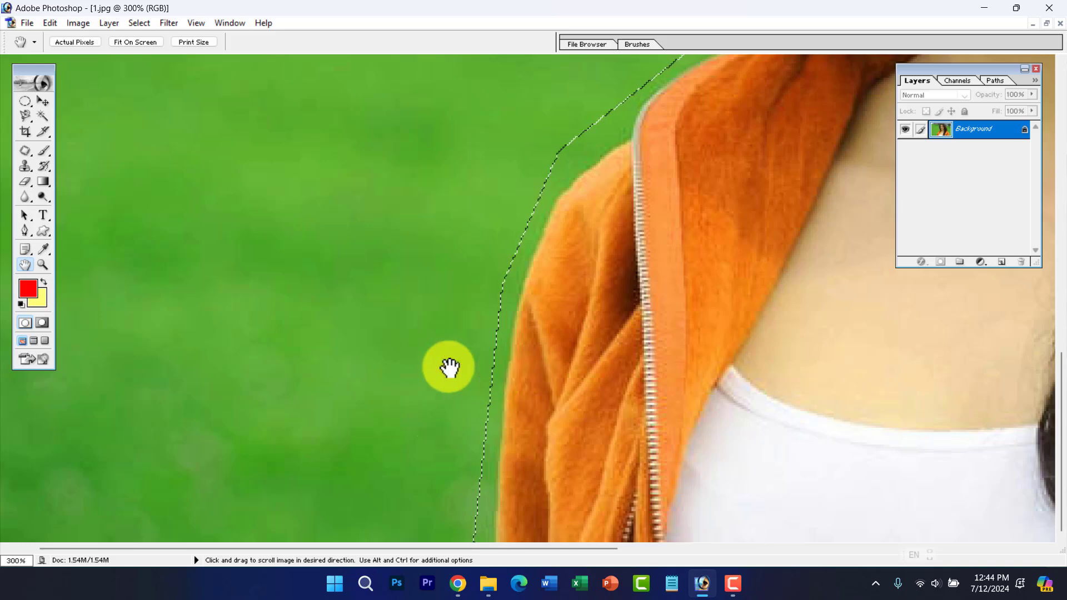
Step: With the Elliptical Marquee tool active, use temporary Hand panning to follow the selection edge up and around the woman's hair
{"action": "left_click", "coordinate": [28, 101]}
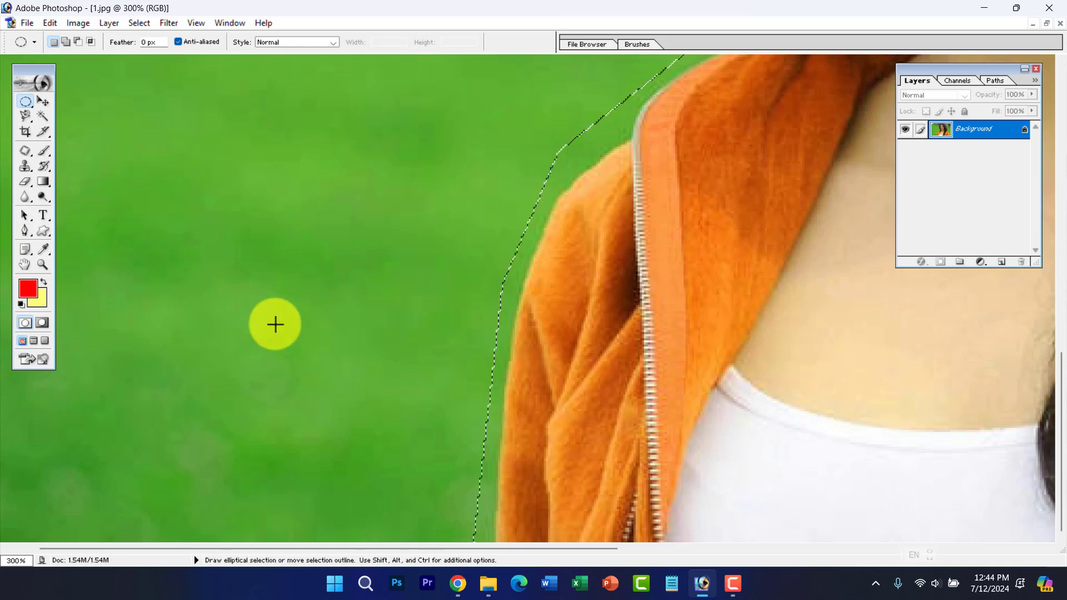
{"action": "key", "text": "space"}
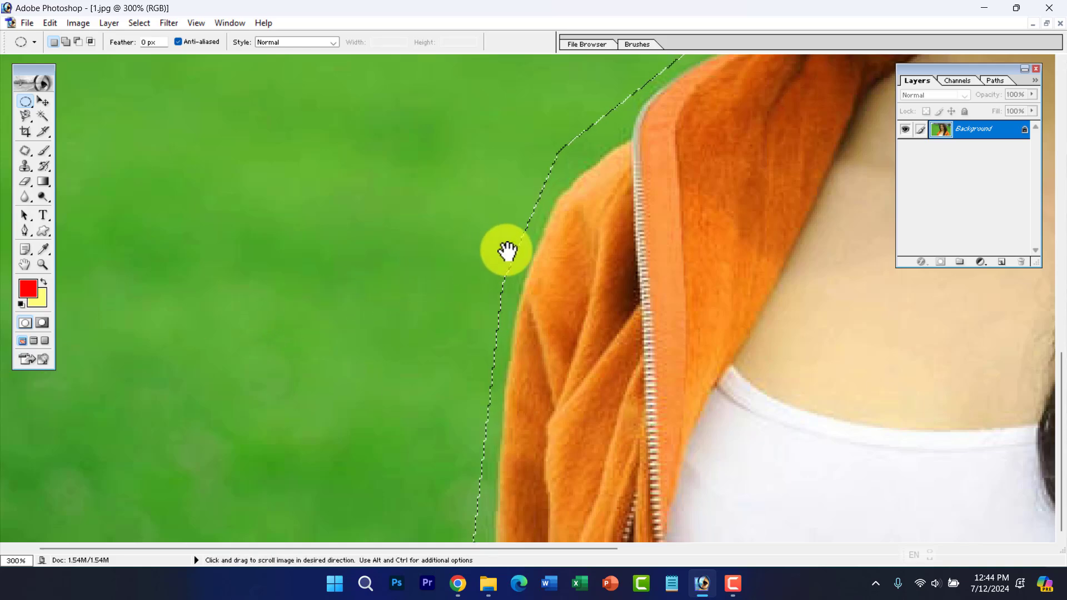
{"action": "left_click_drag", "start_coordinate": [557, 250], "coordinate": [522, 460]}
{"action": "left_click_drag", "start_coordinate": [652, 273], "coordinate": [381, 540]}
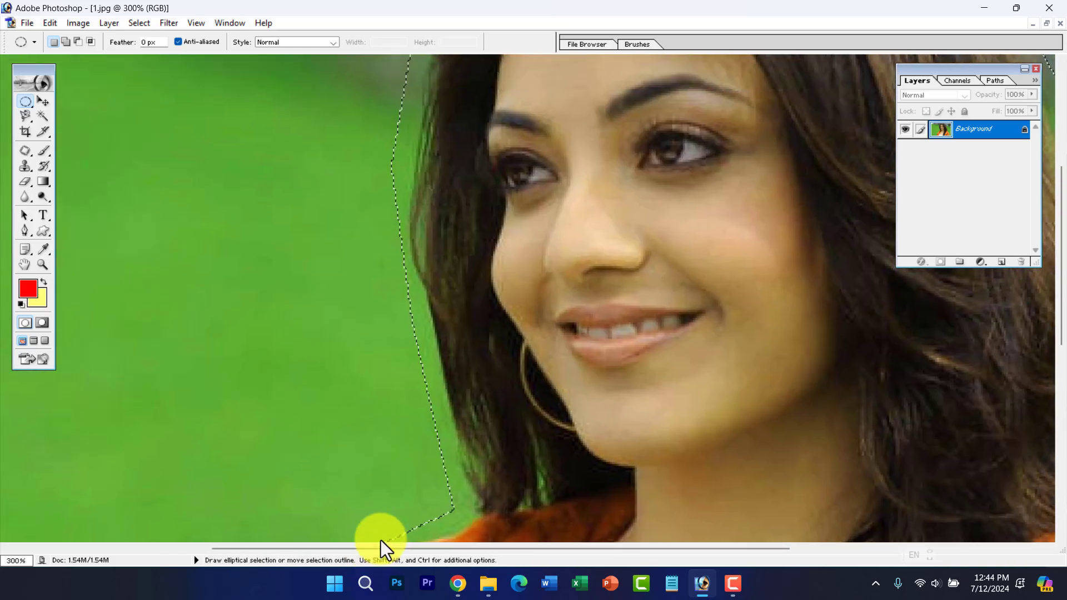
{"action": "key", "text": "space"}
{"action": "left_click_drag", "start_coordinate": [452, 330], "coordinate": [427, 565]}
{"action": "left_click_drag", "start_coordinate": [513, 350], "coordinate": [283, 355]}
{"action": "left_click_drag", "start_coordinate": [493, 389], "coordinate": [284, 367]}
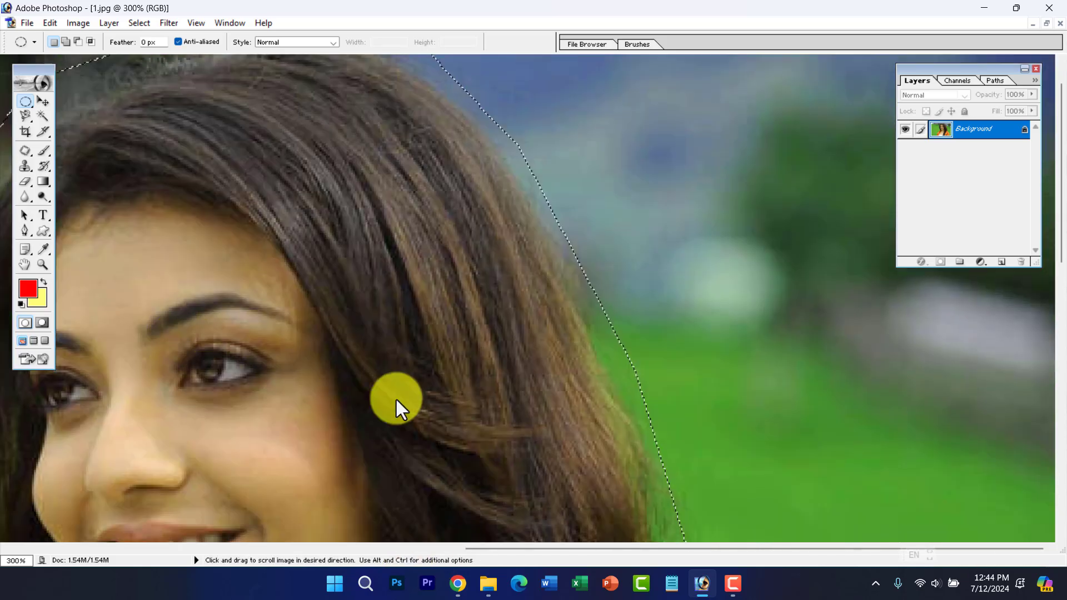
{"action": "left_click_drag", "start_coordinate": [396, 399], "coordinate": [341, 358]}
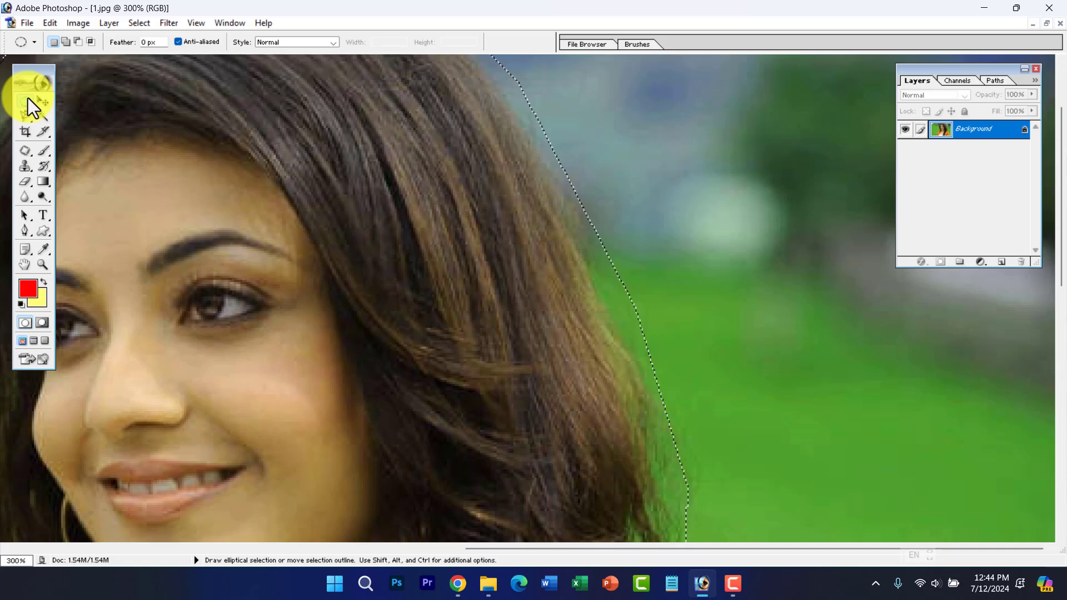
{"action": "key", "text": "space"}
{"action": "left_click_drag", "start_coordinate": [535, 421], "coordinate": [512, 296]}
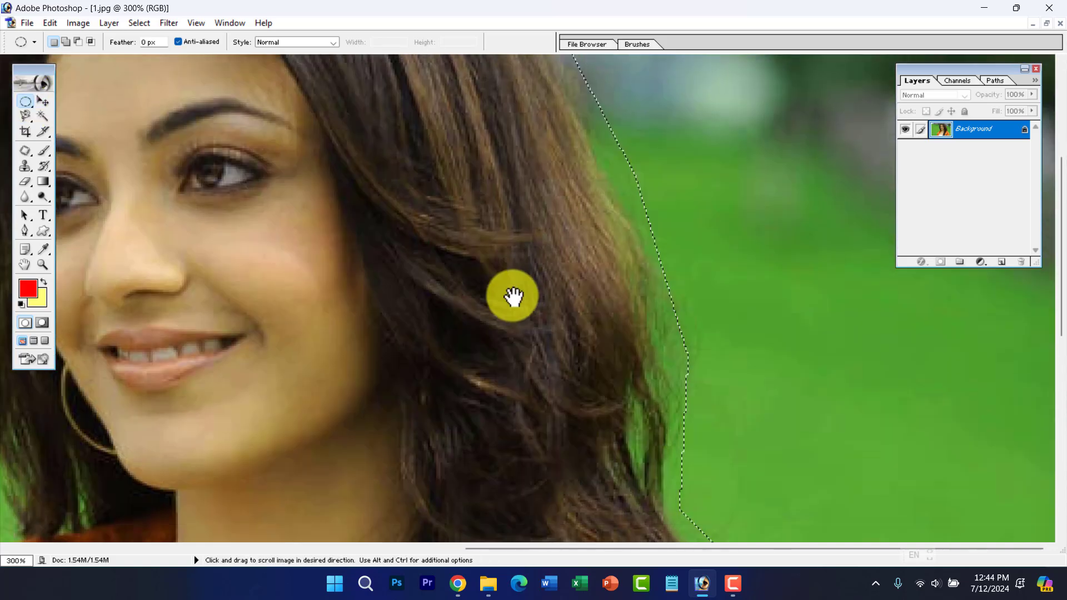
{"action": "left_click_drag", "start_coordinate": [524, 401], "coordinate": [469, 404]}
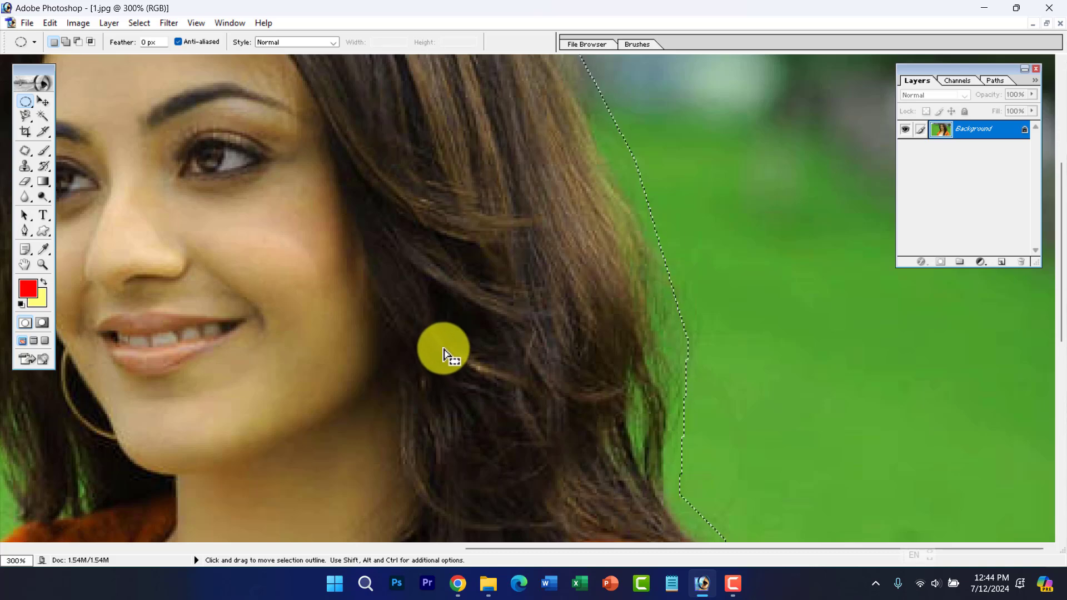
Step: Use temporary zooming to return the portrait to 66.7%, keeping the Elliptical Marquee tool active, and restore its document window
{"action": "key", "text": "ctrl+space"}
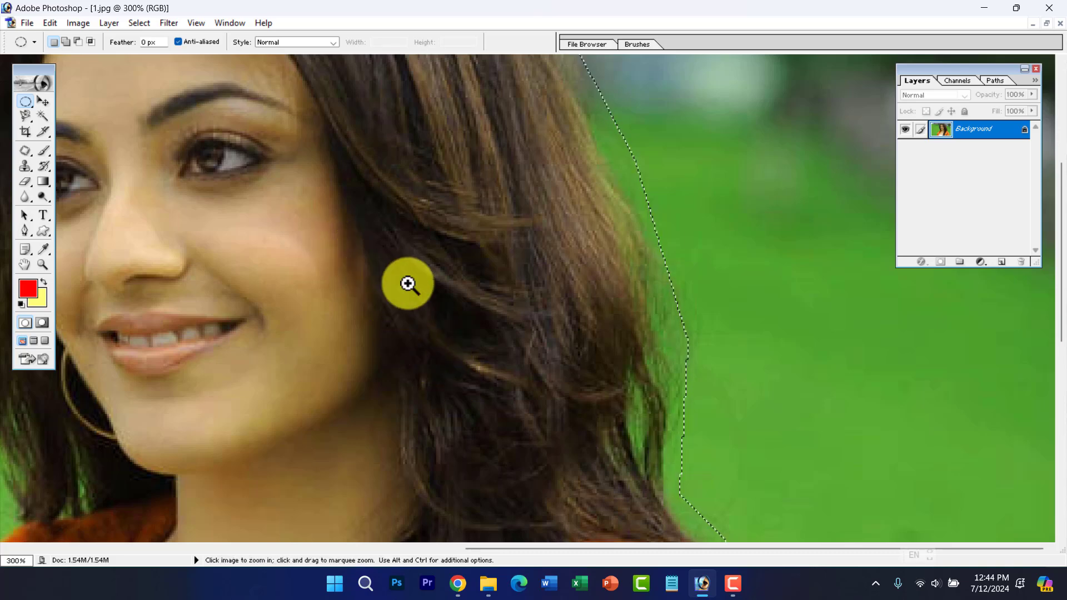
{"action": "left_click", "coordinate": [407, 284], "text": "ctrl+alt"}
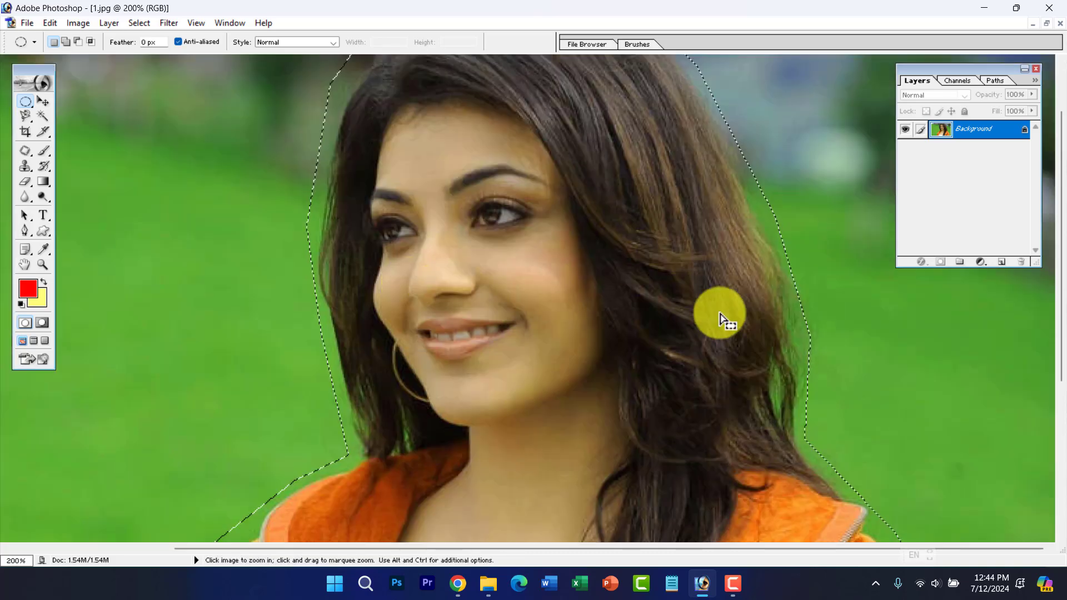
{"action": "left_click", "coordinate": [536, 299], "text": "ctrl+alt"}
{"action": "left_click", "coordinate": [535, 299], "text": "ctrl+alt"}
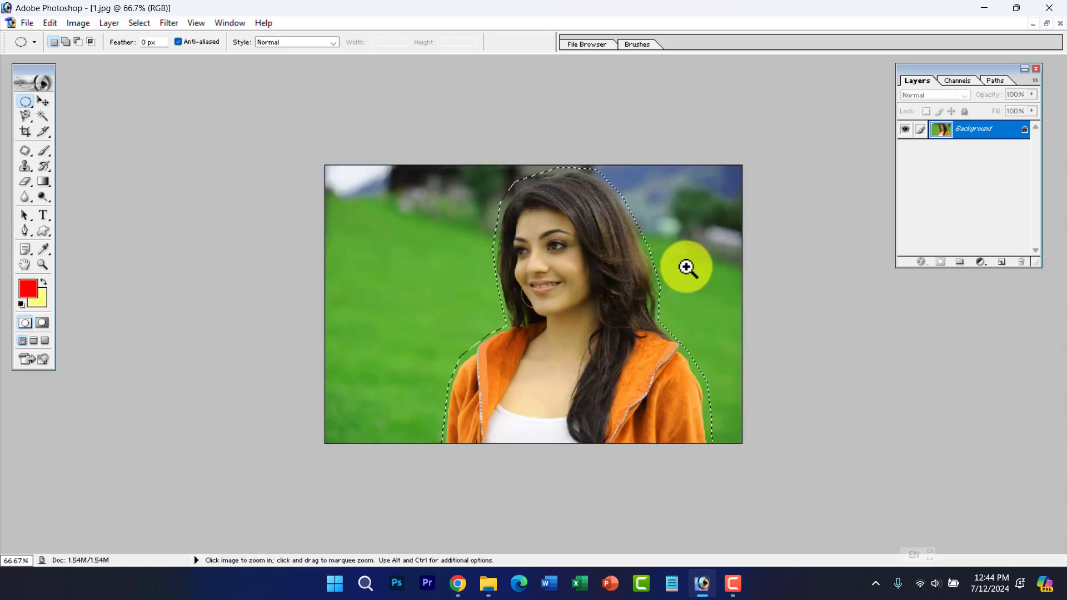
{"action": "left_click", "coordinate": [1046, 24]}
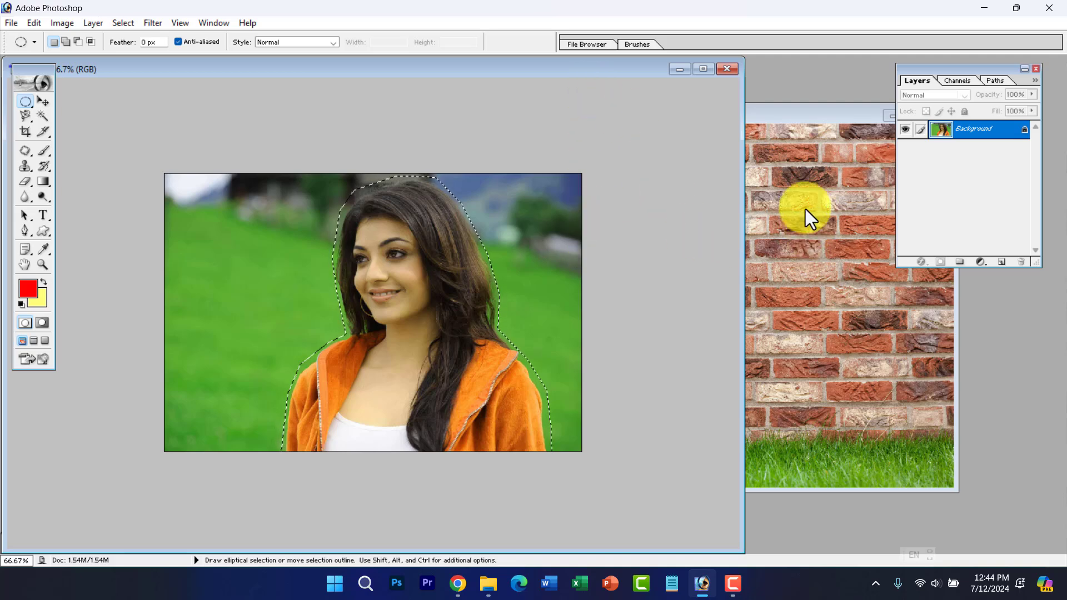
Step: Reposition the brick wall document window and move a copy of the selected woman onto the wall with the Move tool
{"action": "left_click", "coordinate": [796, 110]}
{"action": "left_click_drag", "start_coordinate": [526, 119], "coordinate": [580, 121]}
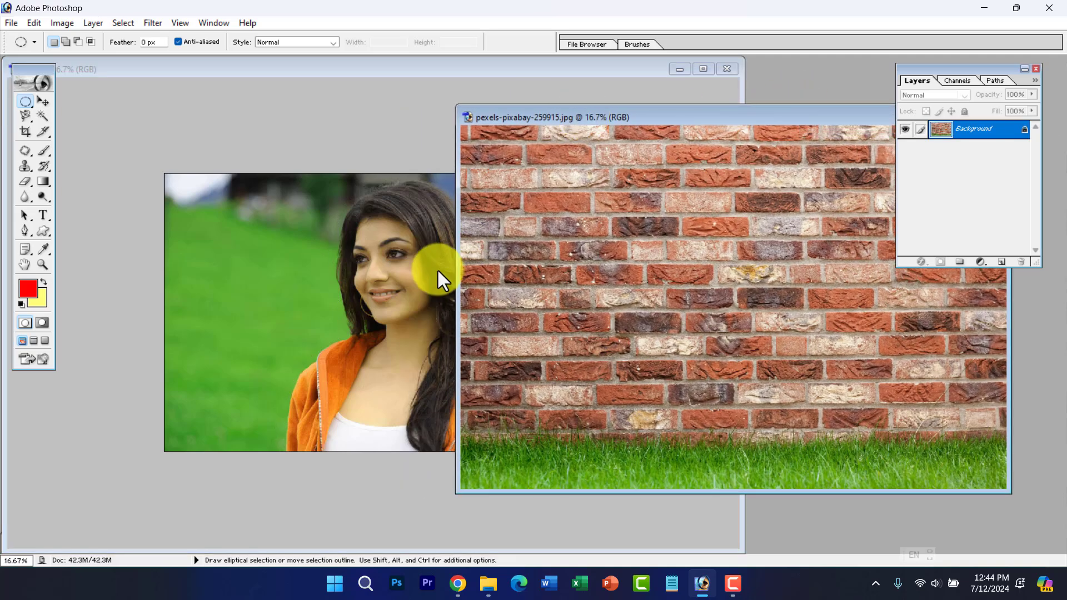
{"action": "left_click", "coordinate": [44, 102]}
{"action": "left_click", "coordinate": [389, 295]}
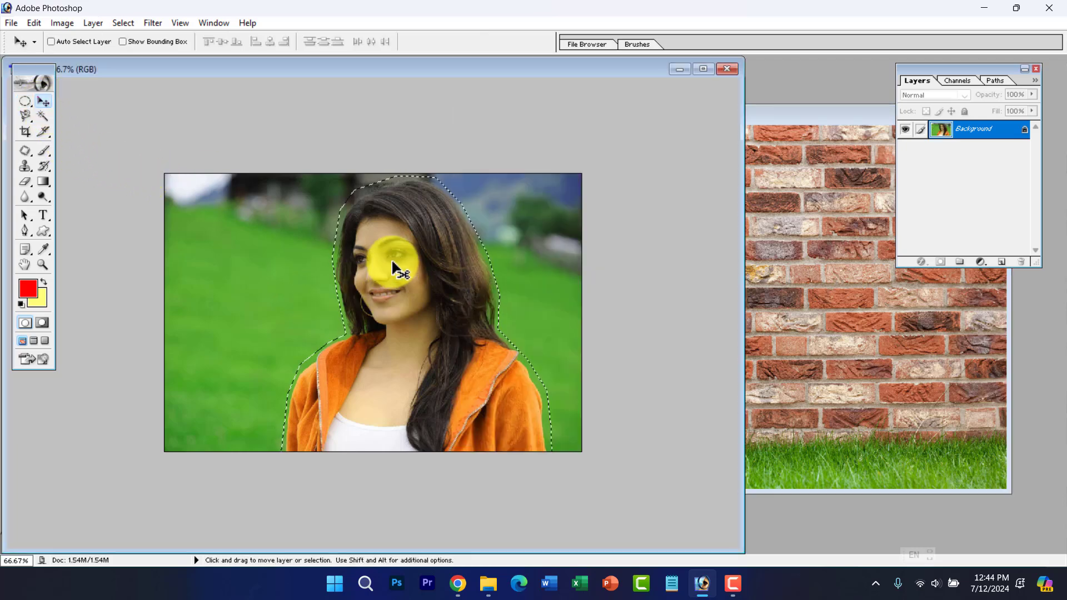
{"action": "left_click_drag", "start_coordinate": [395, 269], "coordinate": [829, 322]}
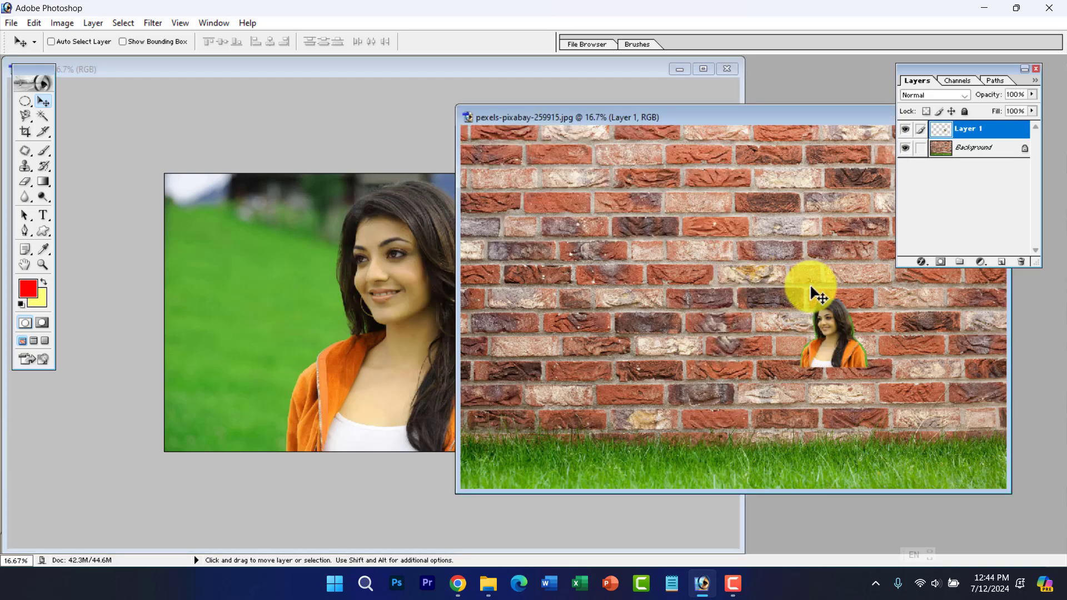
Step: Copy the selected woman from the portrait into the brick wall photo a second time, placing her below the first copy
{"action": "left_click", "coordinate": [336, 236]}
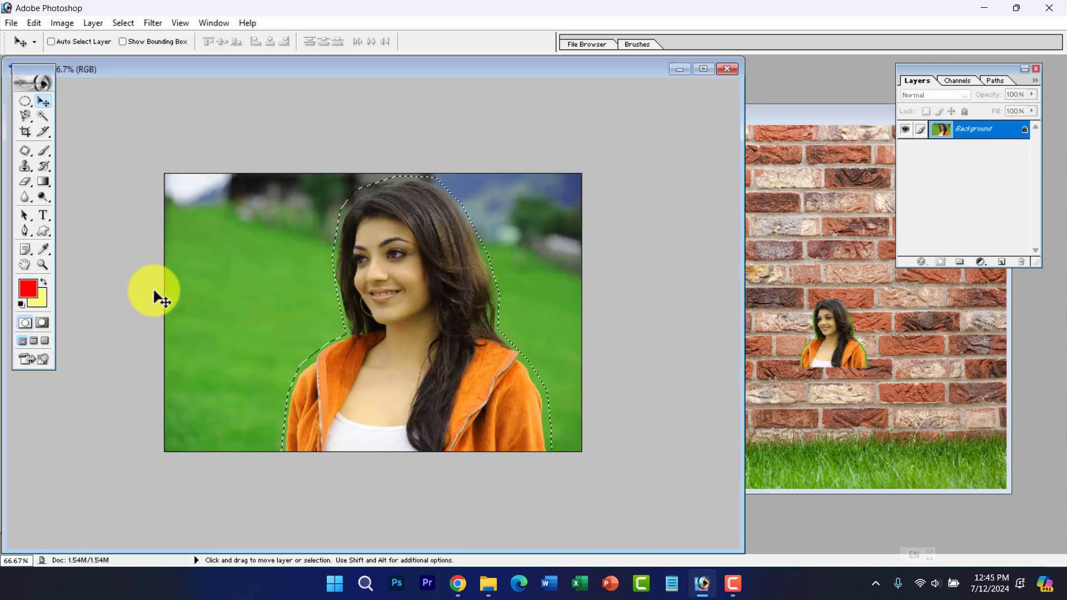
{"action": "left_click", "coordinate": [24, 118]}
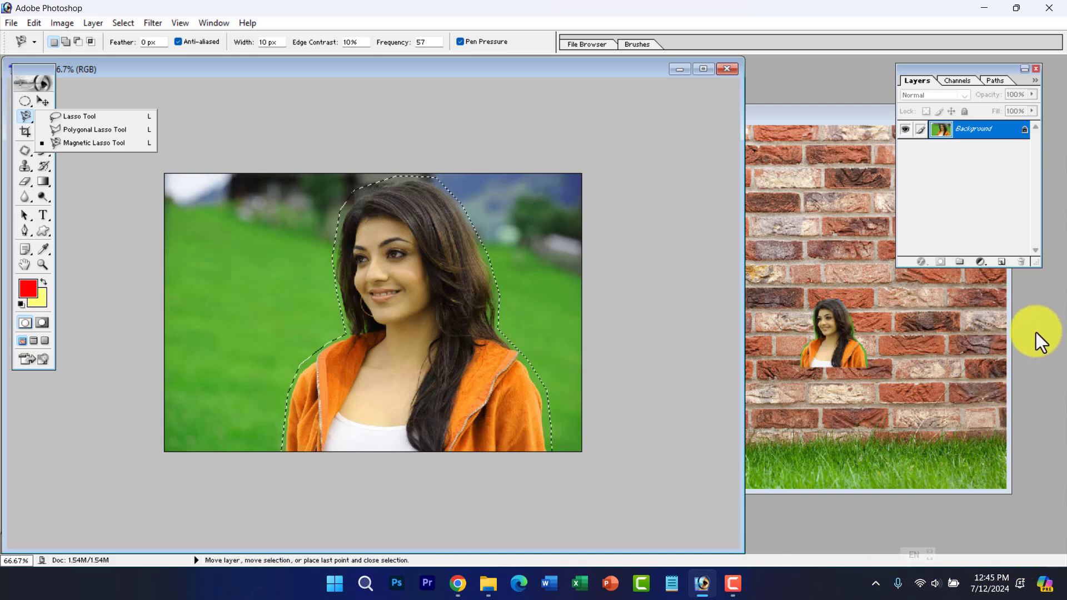
{"action": "left_click", "coordinate": [41, 98]}
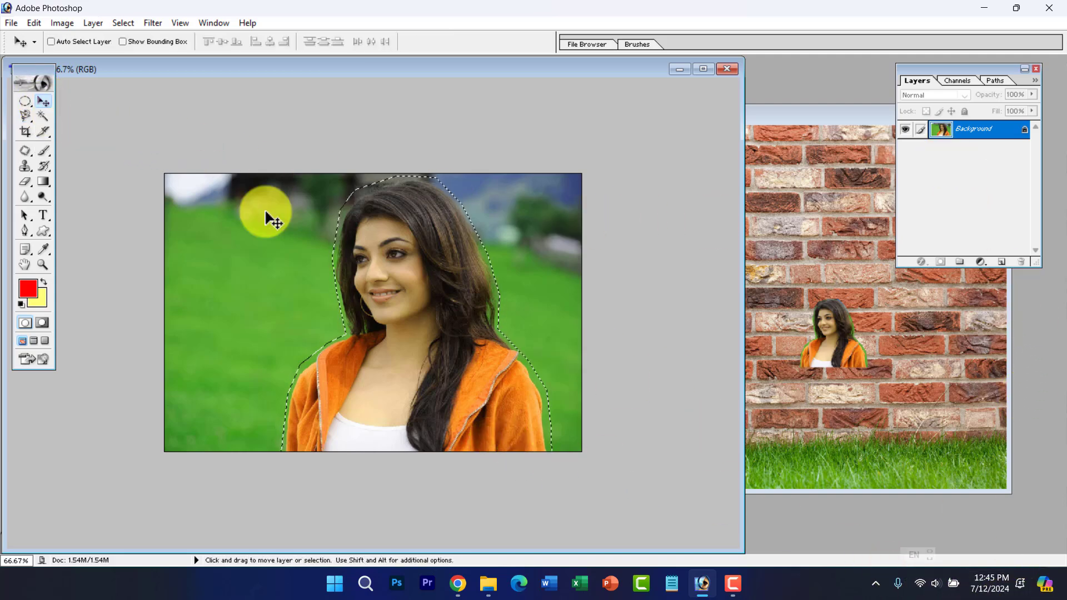
{"action": "mouse_move", "coordinate": [435, 293]}
{"action": "left_mouse_down"}
{"action": "mouse_move", "coordinate": [602, 309]}
{"action": "mouse_move", "coordinate": [830, 364]}
{"action": "left_mouse_up"}
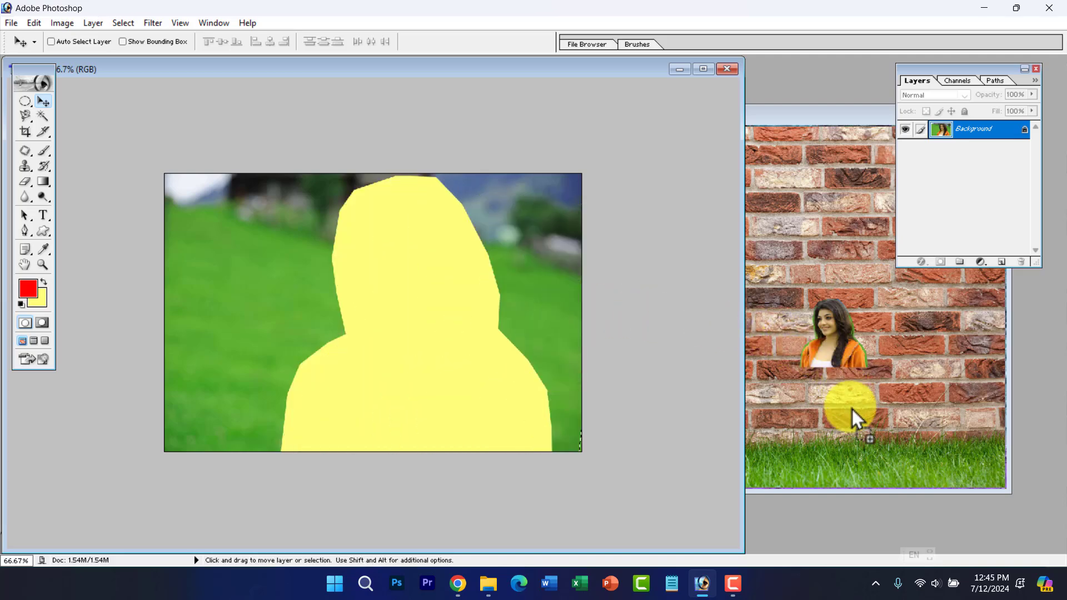
{"action": "left_click_drag", "start_coordinate": [852, 409], "coordinate": [843, 422]}
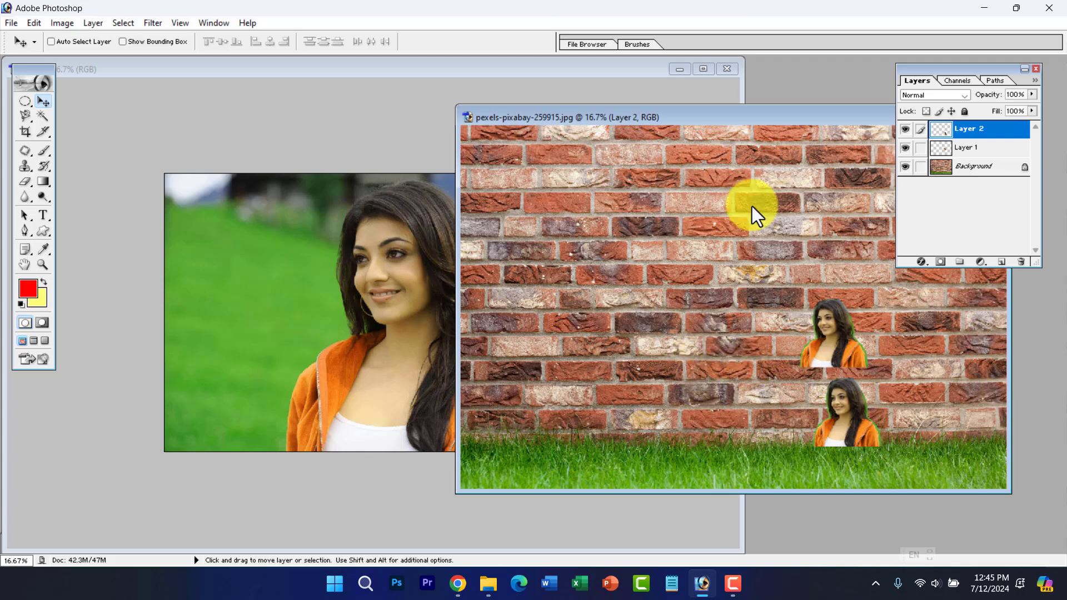
Step: Maximize the brick wall document, enlarge it to 25%, and move the Layer 2 copy to the upper left part of the wall
{"action": "double_click", "coordinate": [736, 119]}
{"action": "key", "text": "z"}
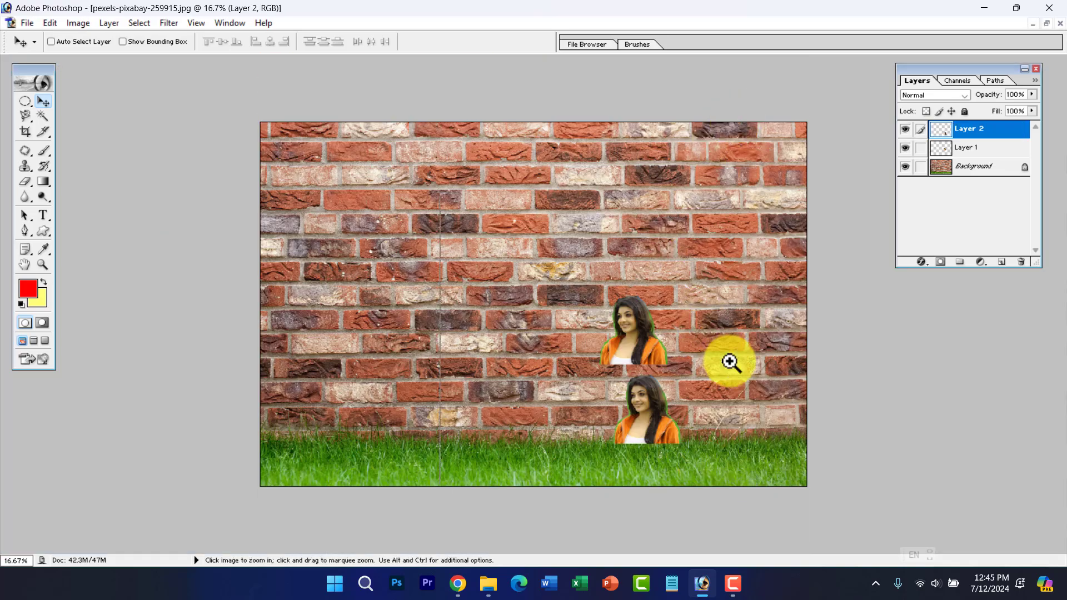
{"action": "left_click", "coordinate": [680, 378]}
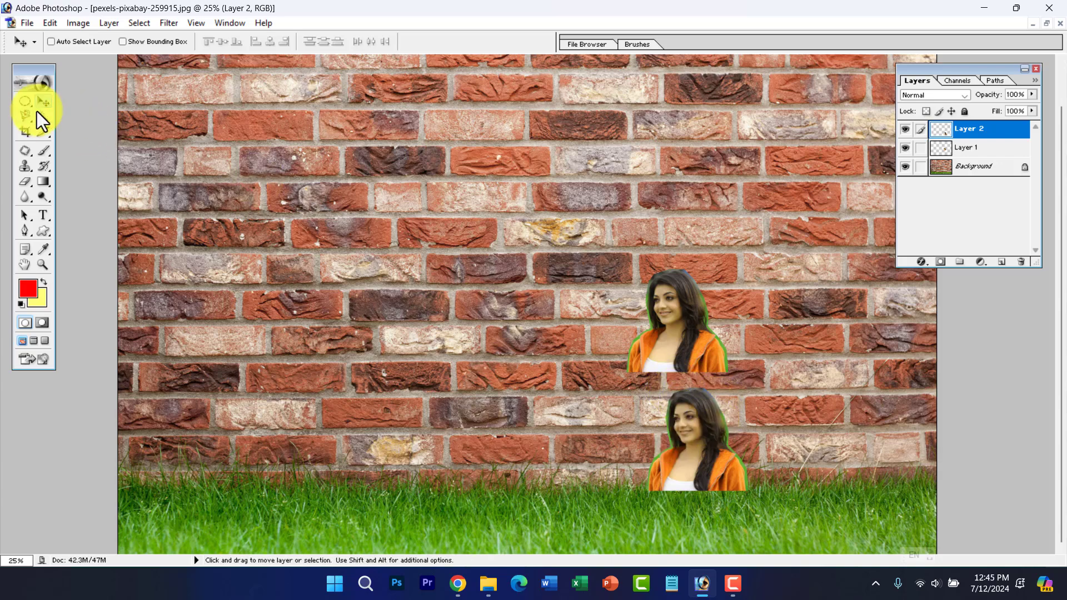
{"action": "left_click", "coordinate": [43, 101]}
{"action": "left_click_drag", "start_coordinate": [751, 497], "coordinate": [389, 276]}
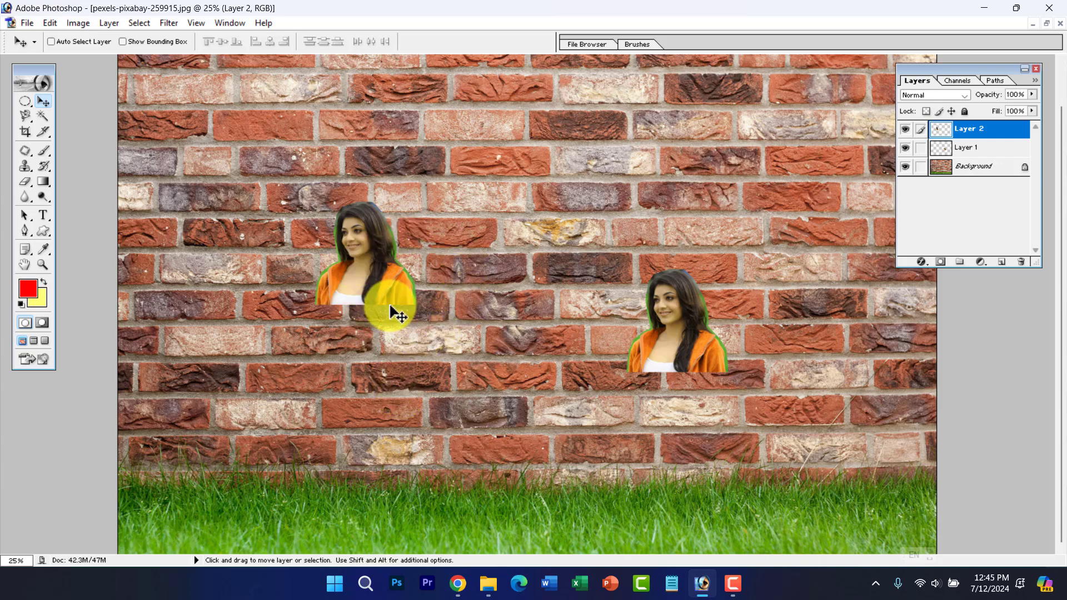
Step: Switch the active layer between Layer 1, Layer 2 and Background, finishing with Layer 1 selected
{"action": "left_click", "coordinate": [973, 149]}
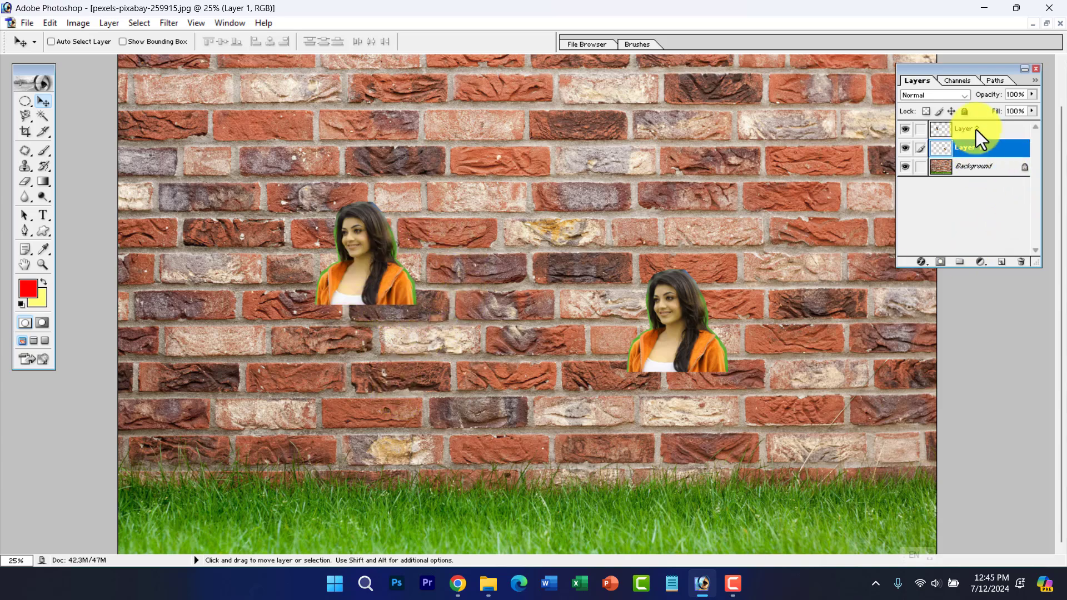
{"action": "left_click", "coordinate": [975, 129]}
{"action": "left_click", "coordinate": [971, 149]}
{"action": "left_click", "coordinate": [971, 132]}
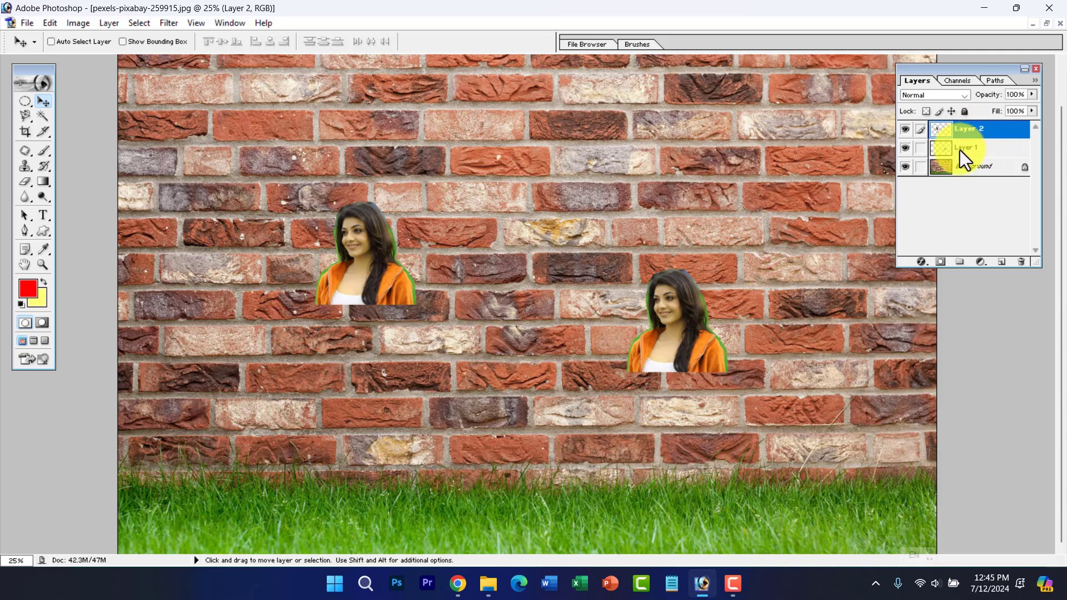
{"action": "left_click", "coordinate": [973, 171]}
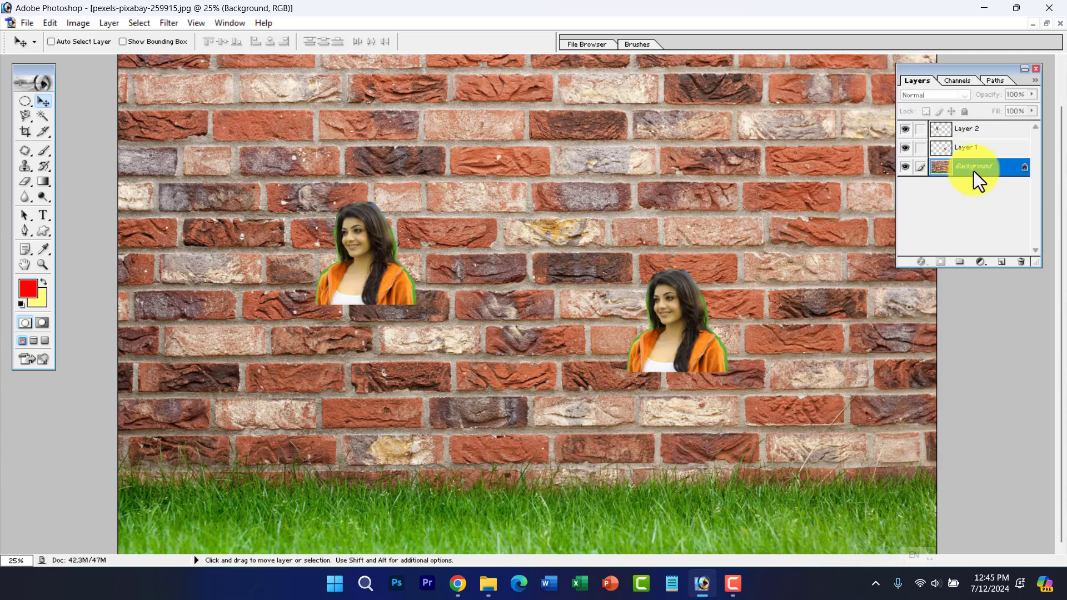
{"action": "left_click", "coordinate": [964, 148]}
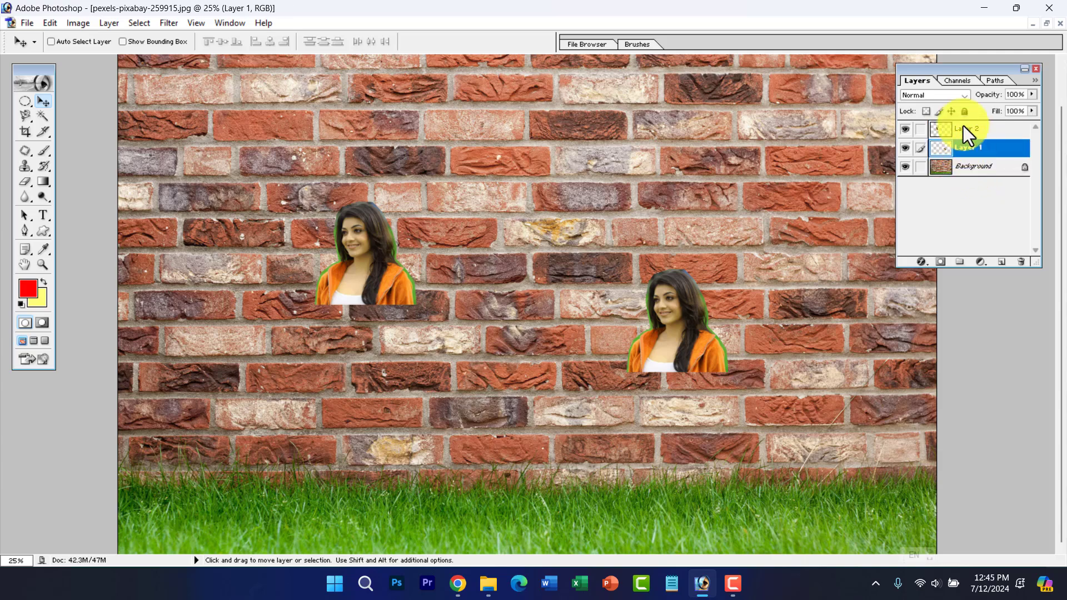
Step: Enlarge the woman on Layer 2 with Free Transform to about 267% width and 268% height
{"action": "left_click", "coordinate": [962, 127]}
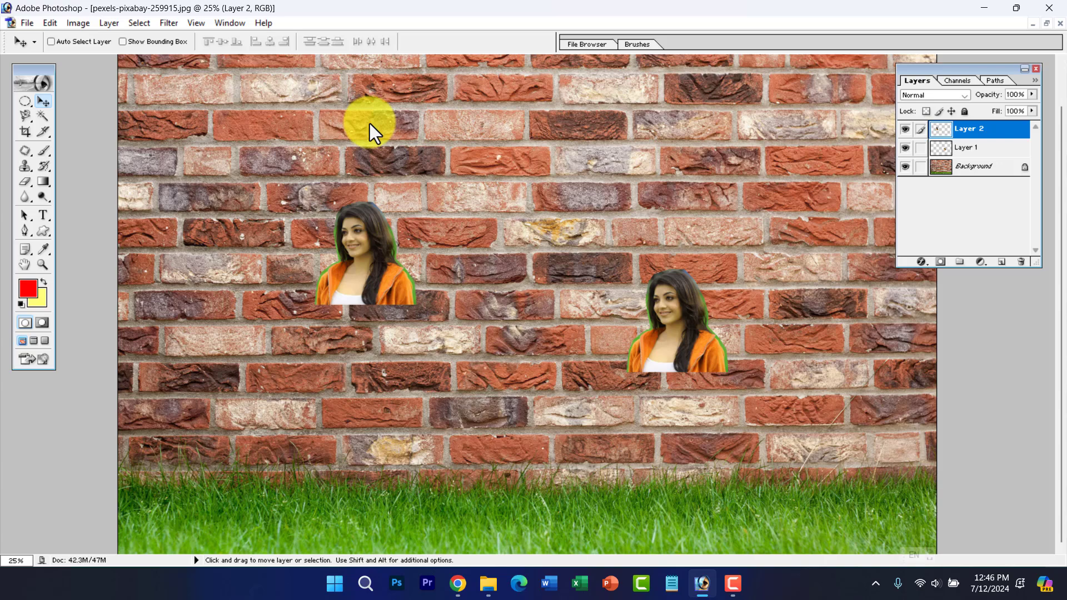
{"action": "key", "text": "ctrl+t"}
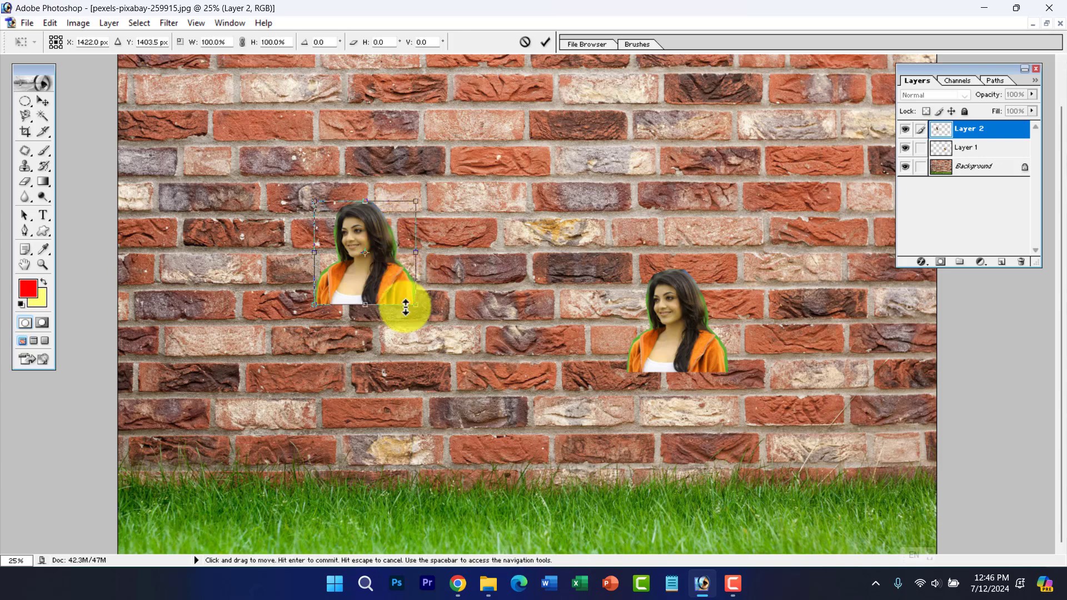
{"action": "left_click_drag", "start_coordinate": [417, 305], "coordinate": [586, 480]}
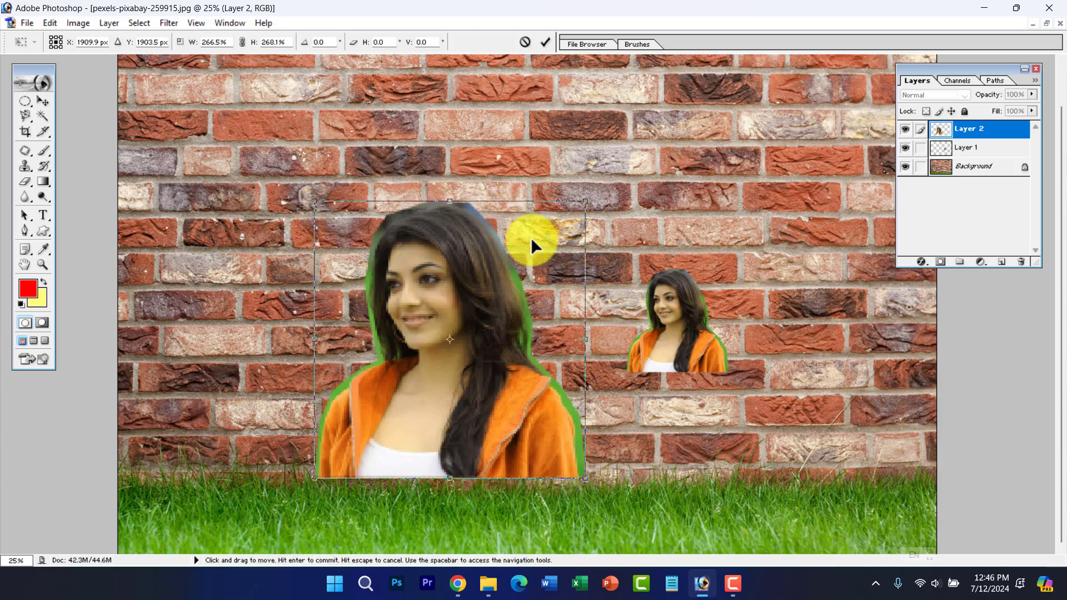
{"action": "key", "text": "Return"}
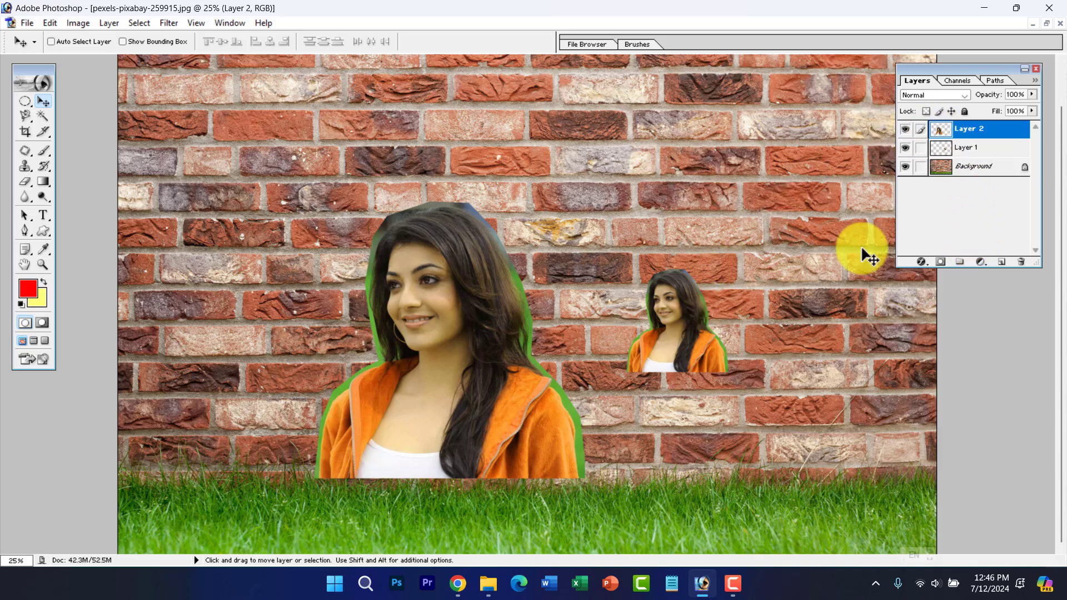
Step: Activate Layer 1 and move its small copy of the woman over the wall, ending near the right side of the photo
{"action": "left_click", "coordinate": [950, 148]}
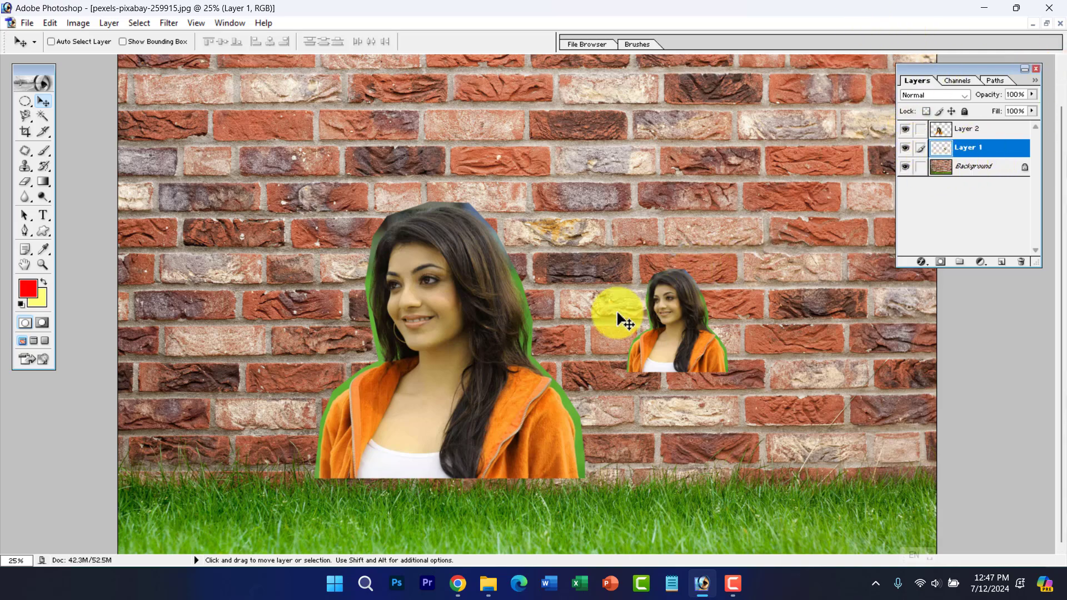
{"action": "left_click_drag", "start_coordinate": [645, 346], "coordinate": [602, 295]}
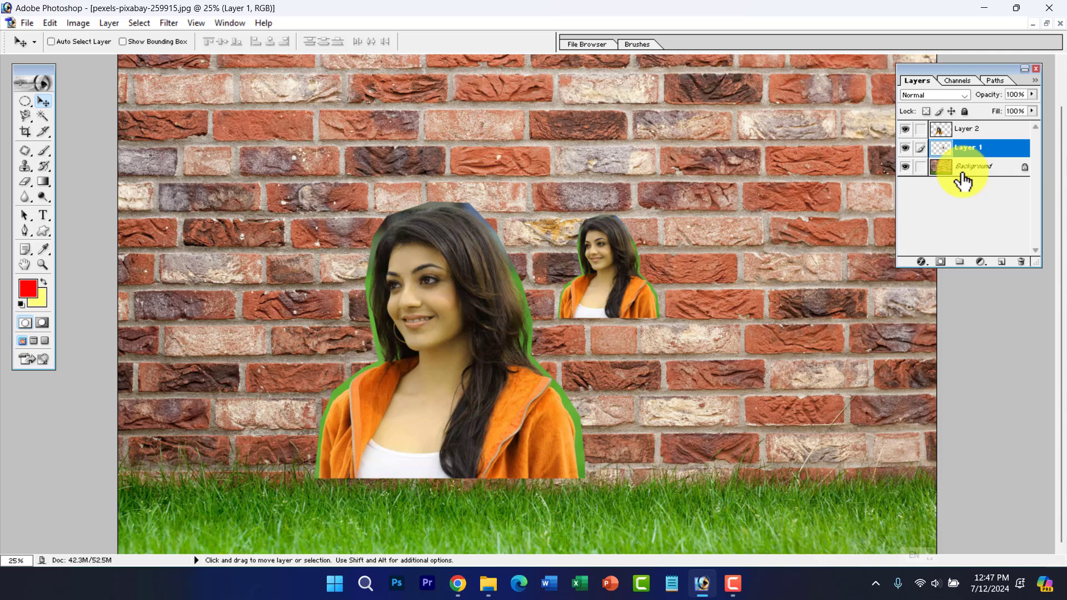
{"action": "left_click_drag", "start_coordinate": [610, 253], "coordinate": [784, 318]}
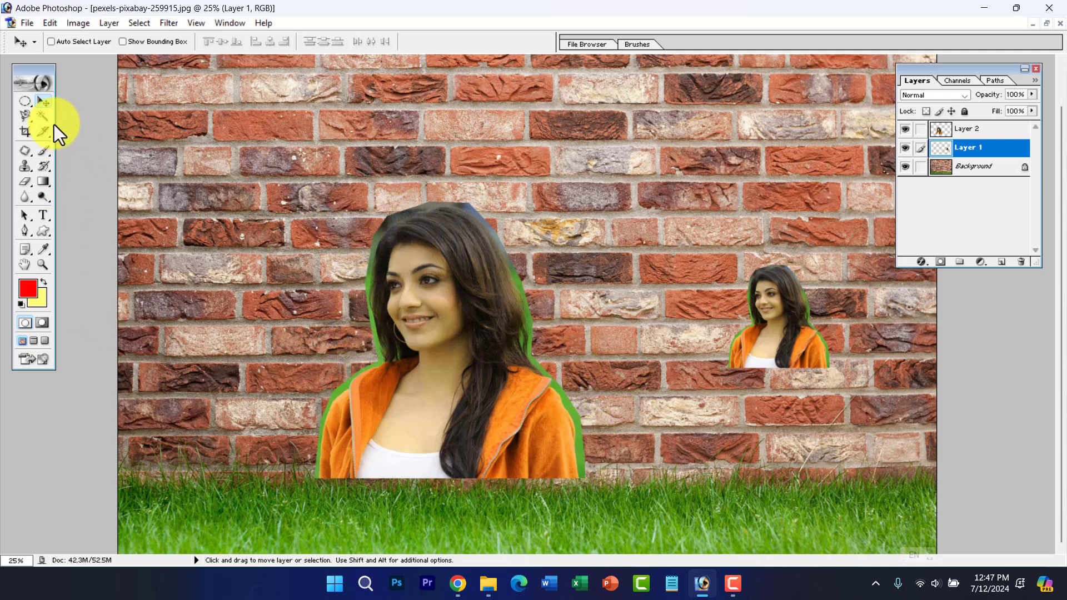
Step: Select the empty area surrounding the woman on Layer 2 with the Magic Wand at tolerance 32
{"action": "left_click", "coordinate": [42, 115]}
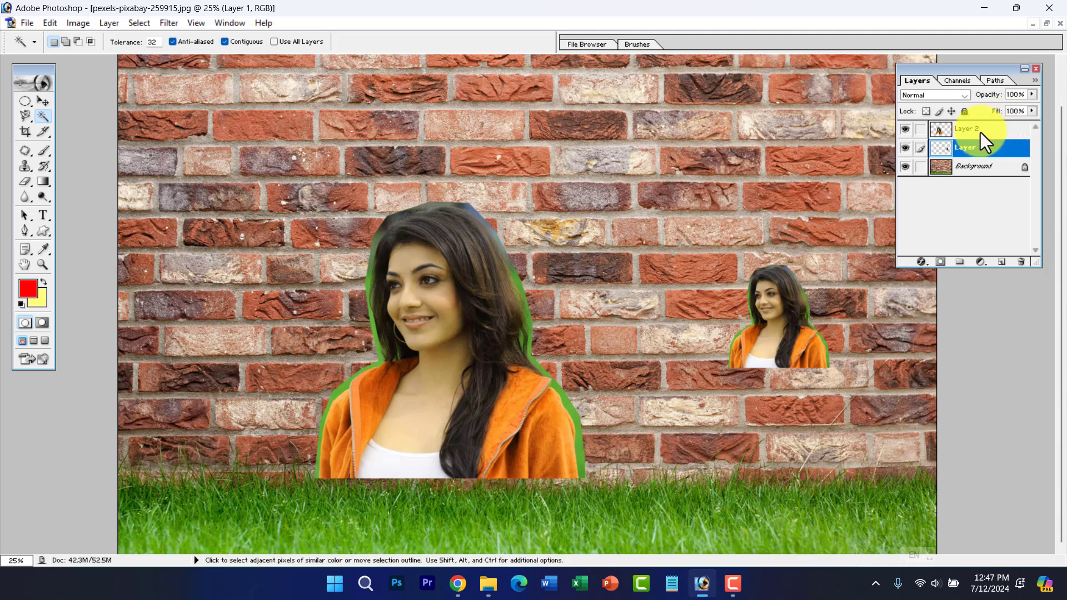
{"action": "left_click", "coordinate": [955, 127]}
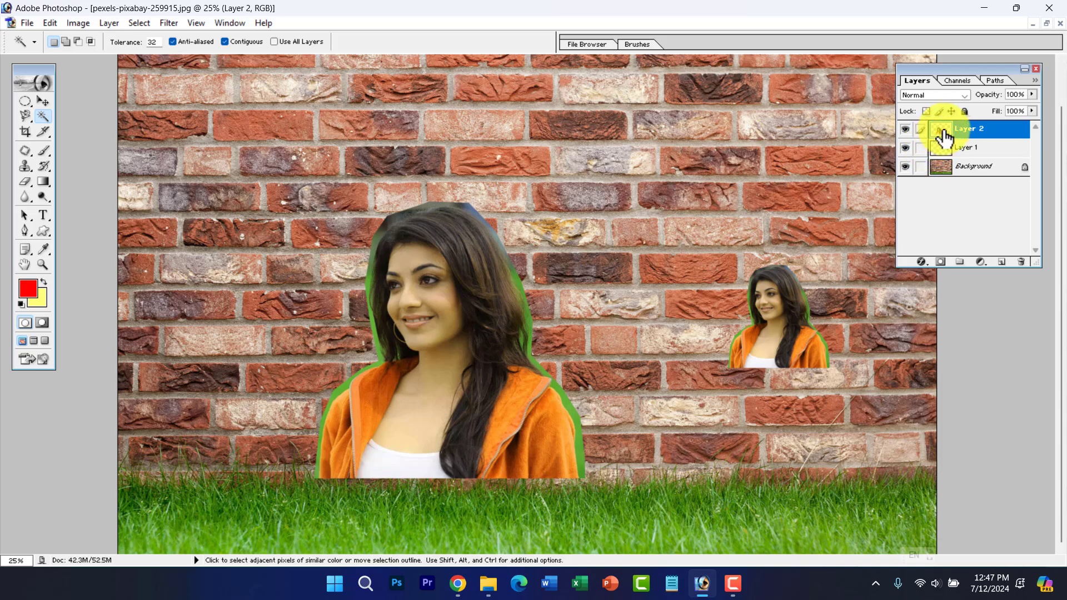
{"action": "left_click", "coordinate": [539, 177]}
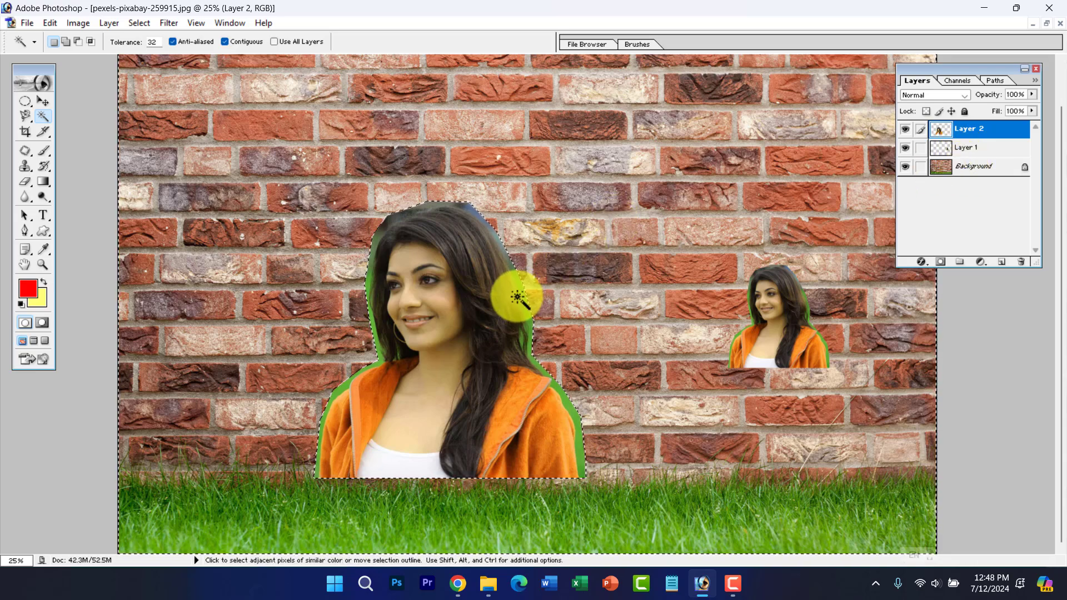
Step: Feather the selection around the large woman and delete its contents on Layer 2 to soften her edges
{"action": "right_click", "coordinate": [351, 201]}
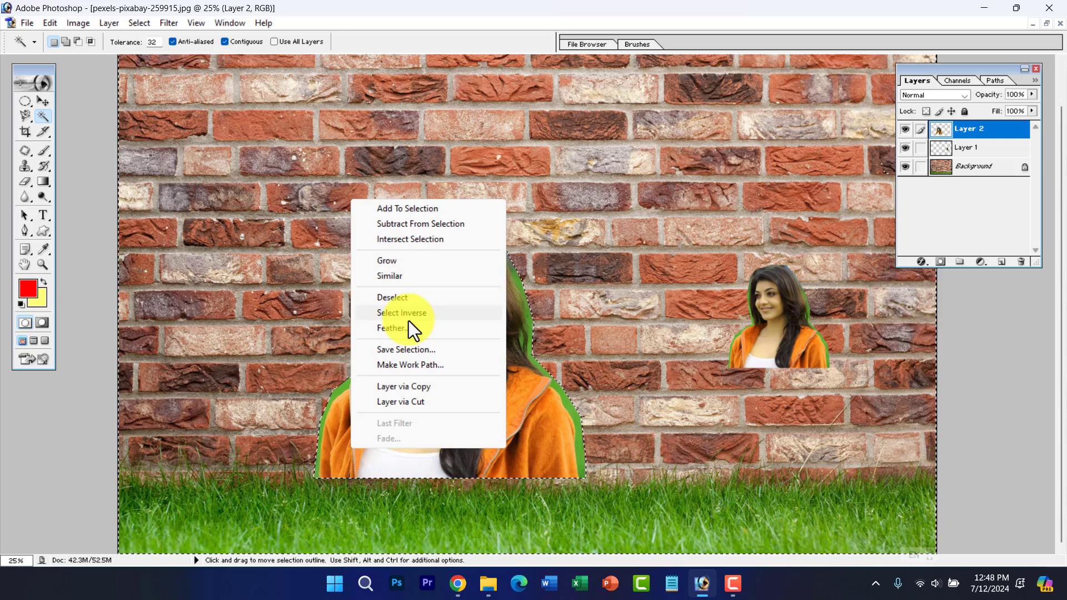
{"action": "left_click", "coordinate": [398, 326]}
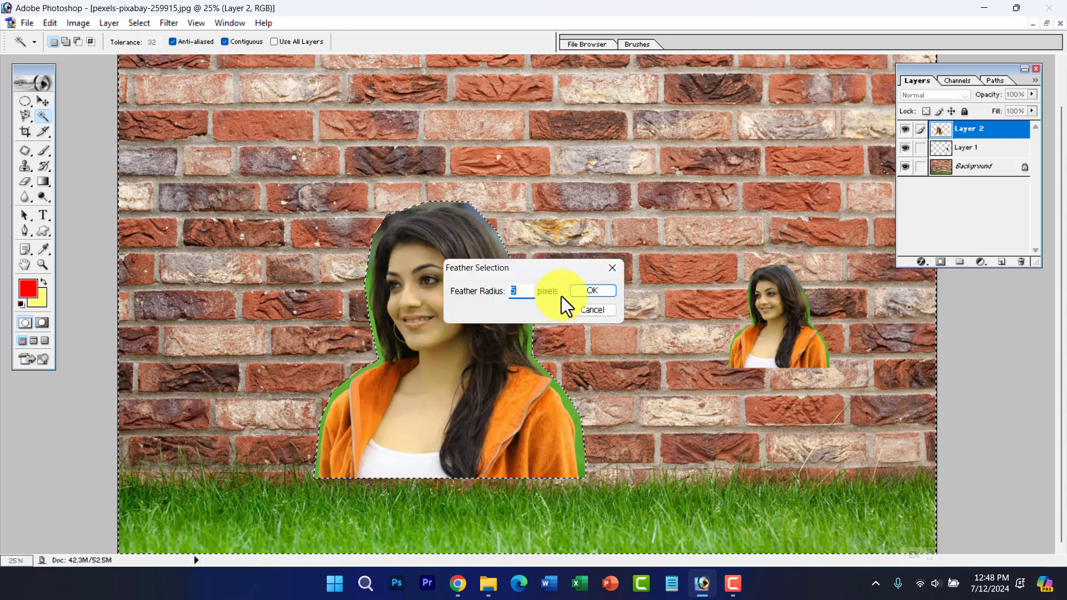
{"action": "left_click_drag", "start_coordinate": [556, 270], "coordinate": [710, 228]}
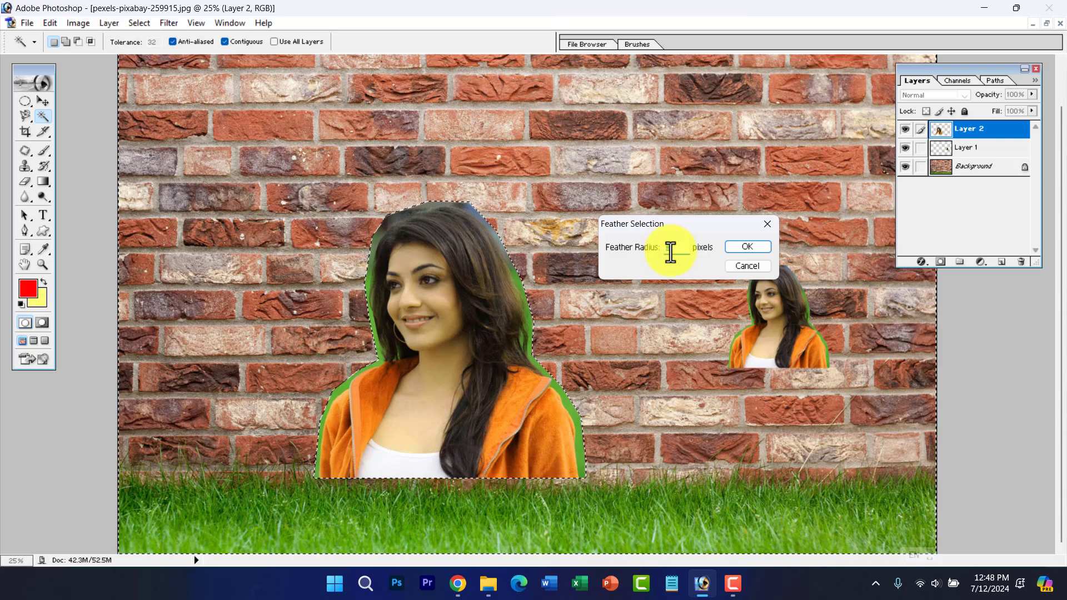
{"action": "type", "text": "5"}
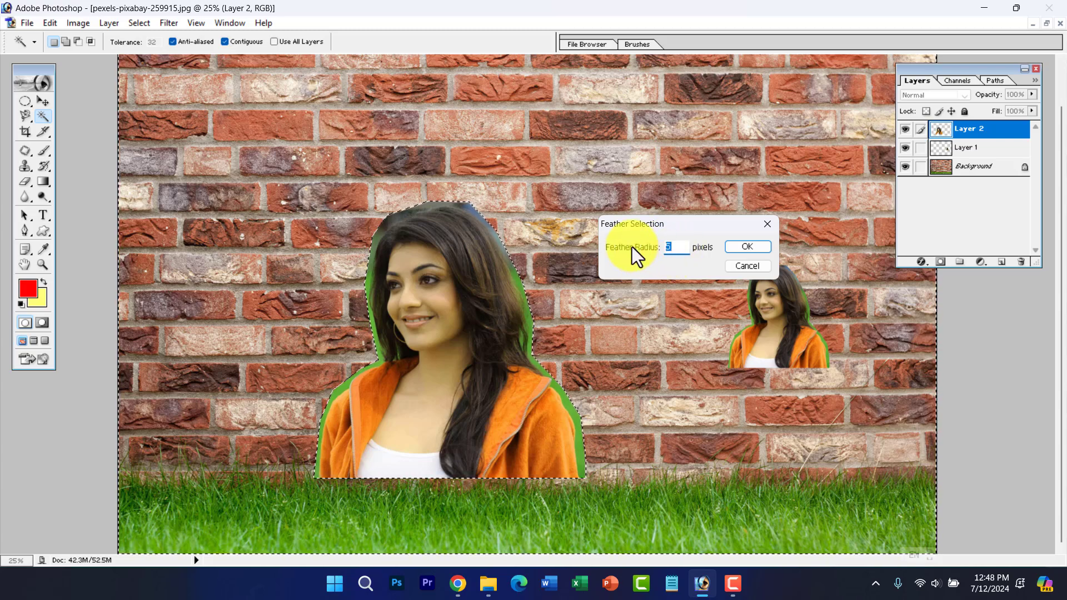
{"action": "key", "text": "Return"}
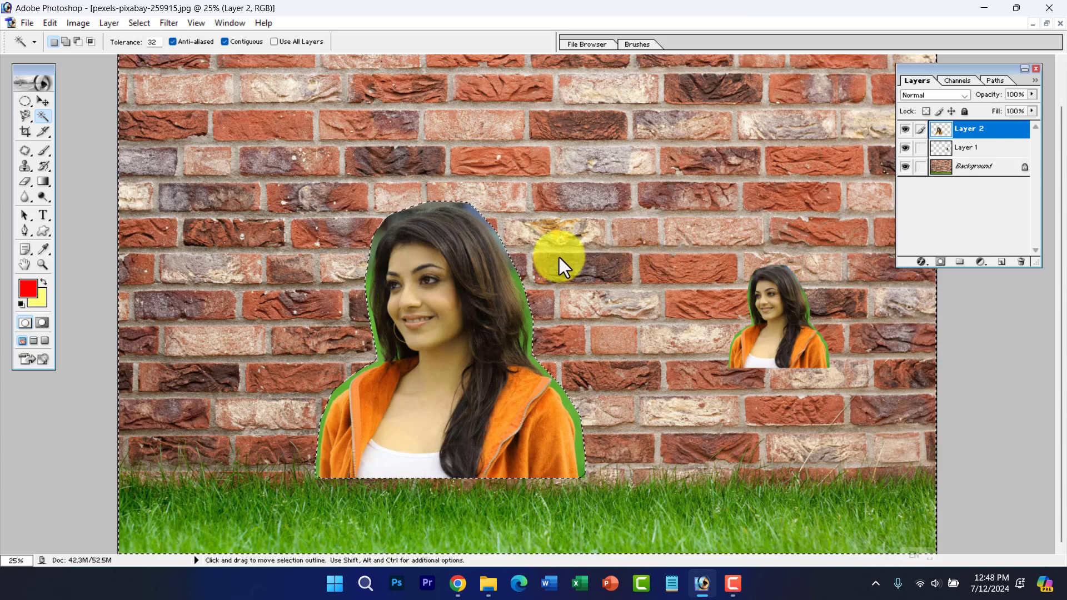
{"action": "key", "text": "Delete"}
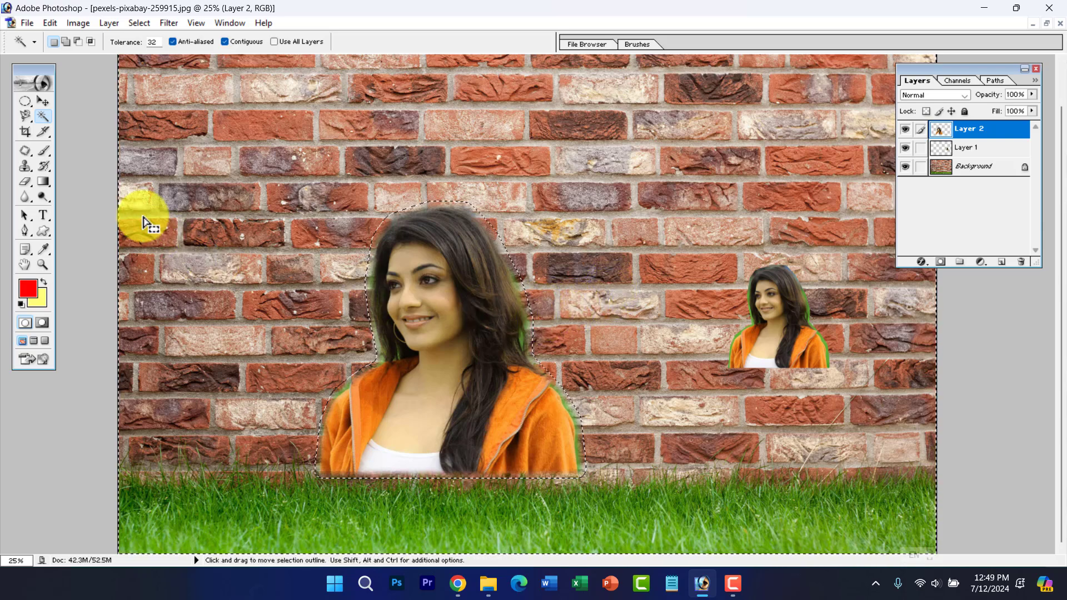
Step: Move the softened woman on Layer 2 down into the lower left corner of the wall photo with the Move tool
{"action": "left_click", "coordinate": [44, 101]}
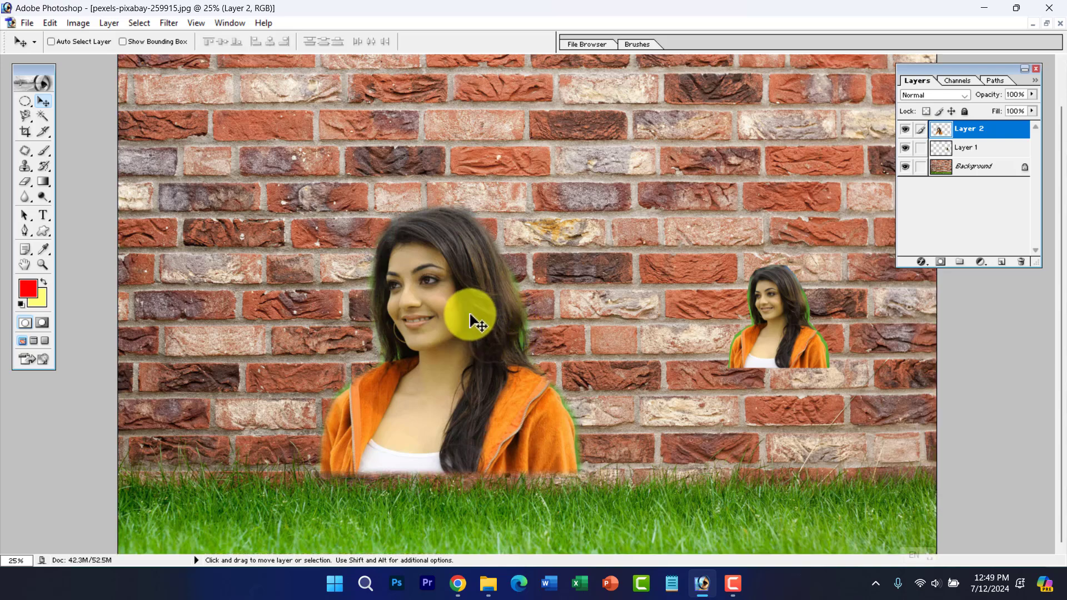
{"action": "left_click_drag", "start_coordinate": [471, 315], "coordinate": [464, 377]}
{"action": "key", "text": "ctrl+minus"}
{"action": "key", "text": "ctrl+minus"}
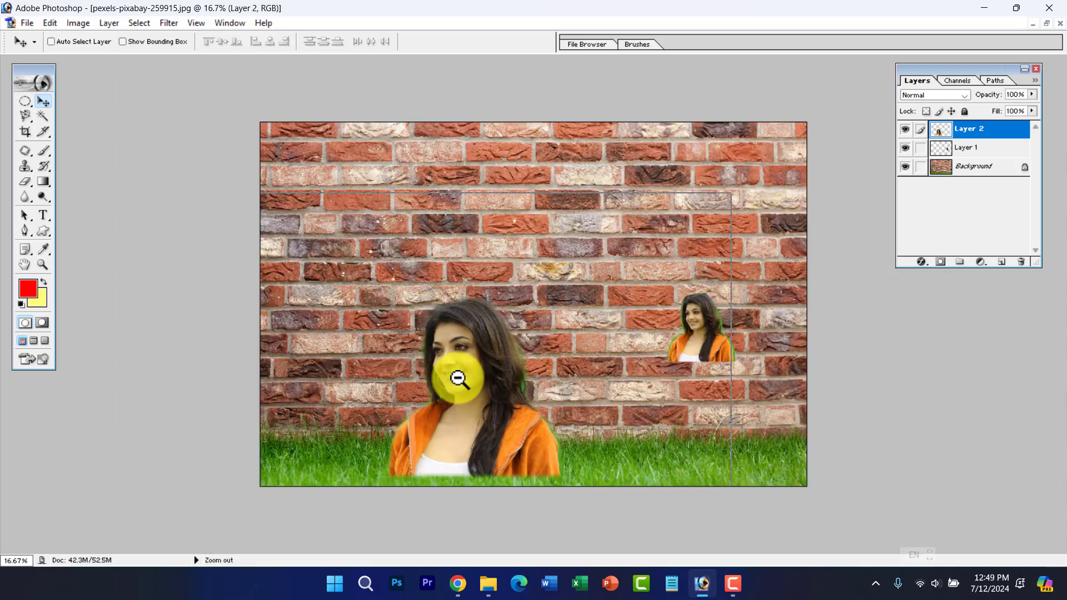
{"action": "left_click", "coordinate": [578, 424]}
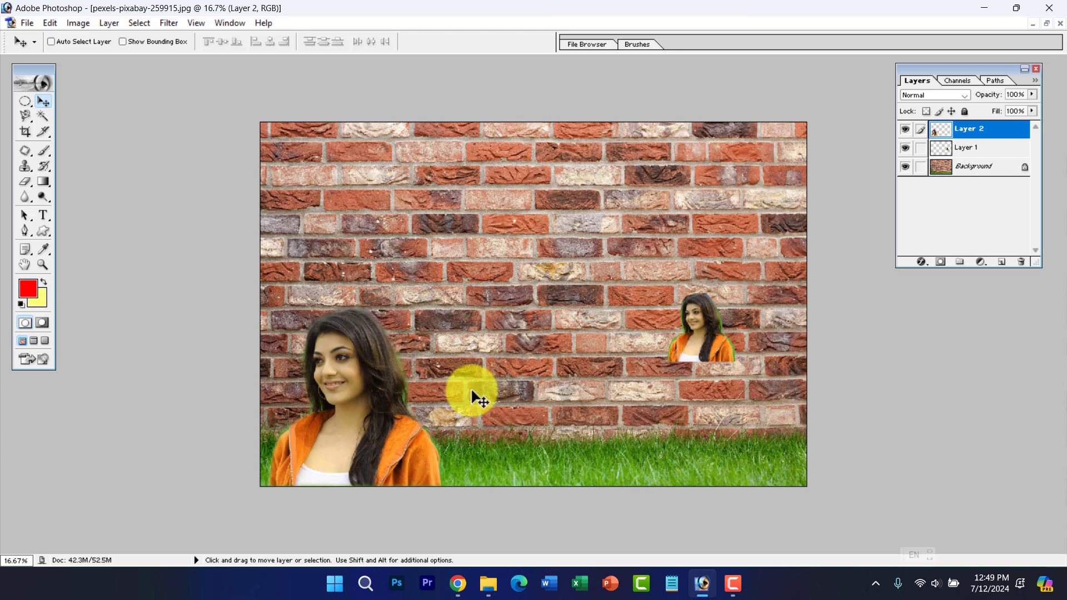
Step: Try to mirror the woman on Layer 2 horizontally with Free Transform by pulling one side across the other
{"action": "key", "text": "ctrl+t"}
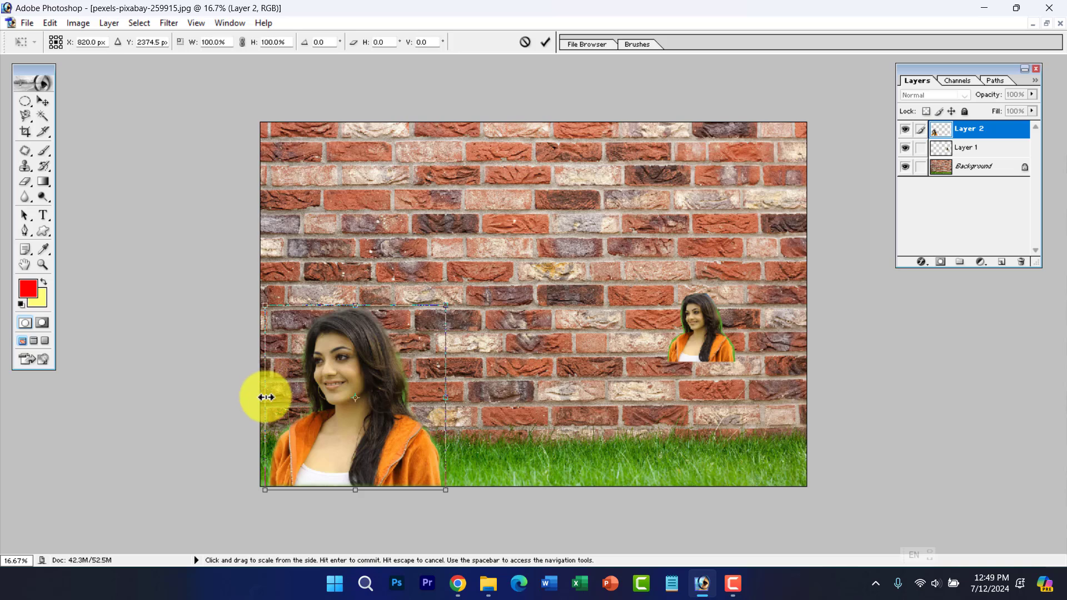
{"action": "left_click_drag", "start_coordinate": [267, 397], "coordinate": [629, 414]}
{"action": "key", "text": "Return"}
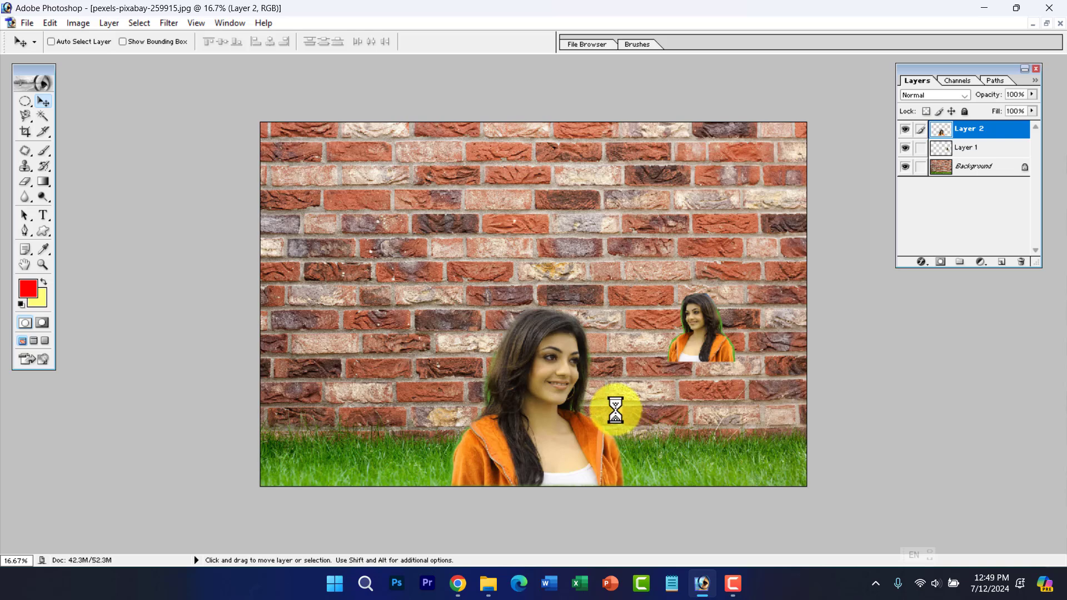
{"action": "left_click_drag", "start_coordinate": [608, 397], "coordinate": [440, 387]}
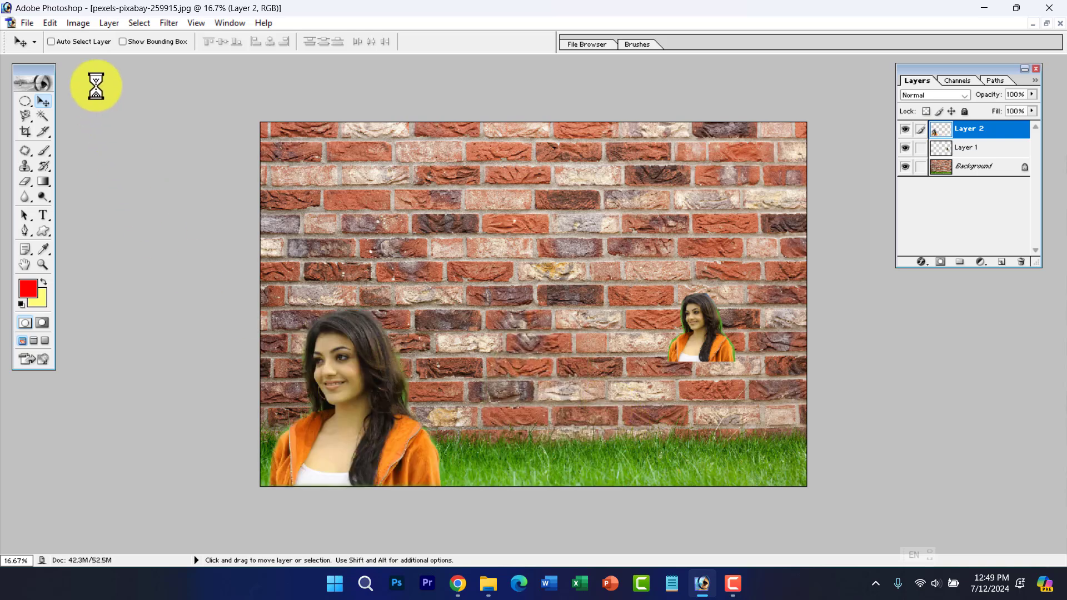
Step: Flip the woman on Layer 2 horizontally with the Transform command
{"action": "left_click", "coordinate": [51, 25]}
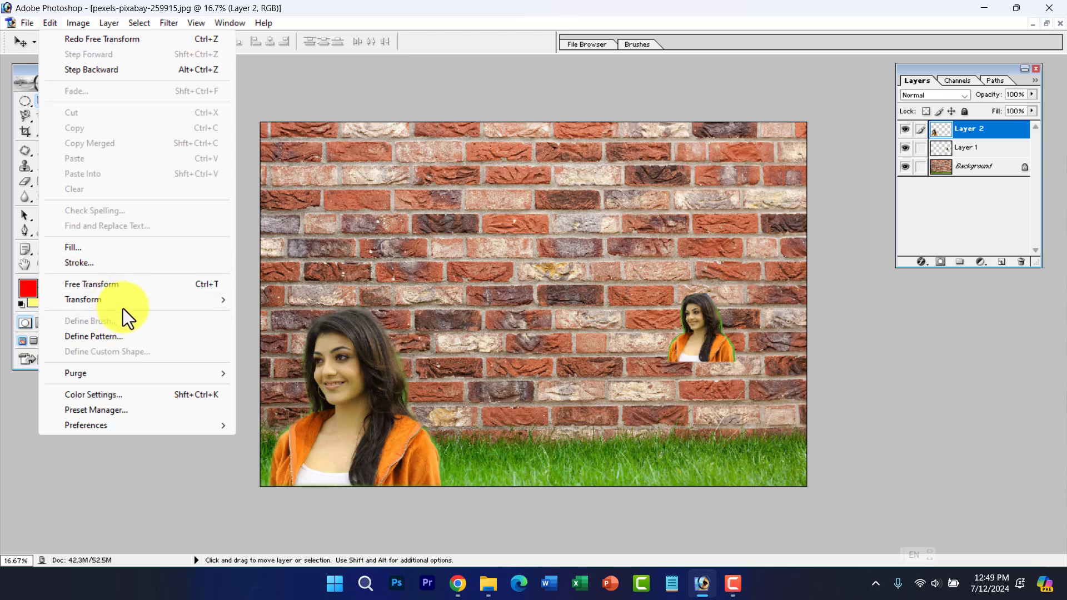
{"action": "mouse_move", "coordinate": [124, 302]}
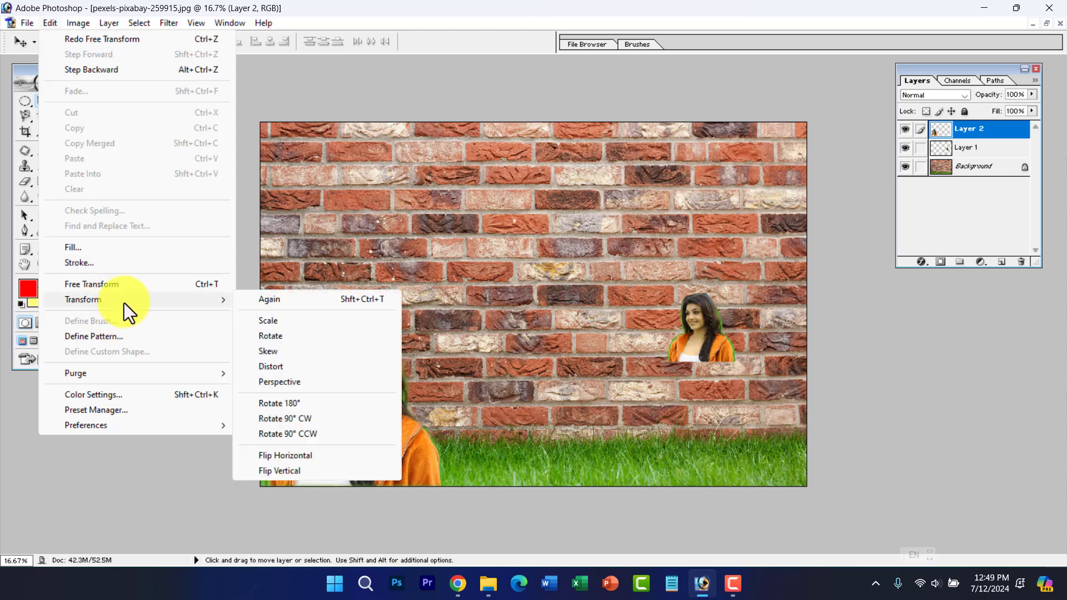
{"action": "left_click", "coordinate": [296, 455]}
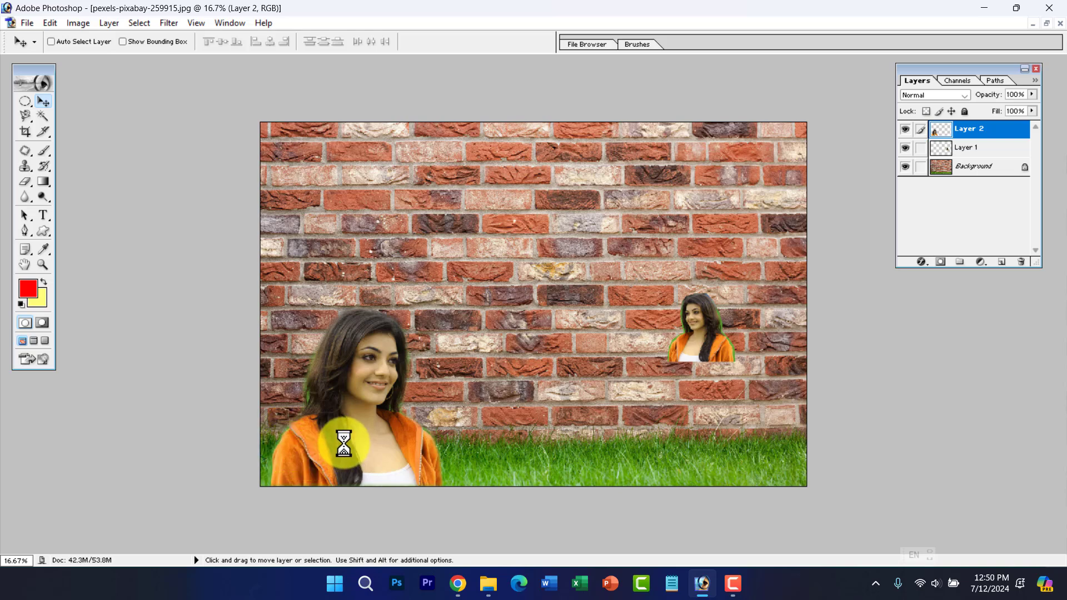
Step: Pick Layer 1 from the canvas and move its small woman onto the grass in the photo's lower right corner
{"action": "right_click", "coordinate": [705, 341]}
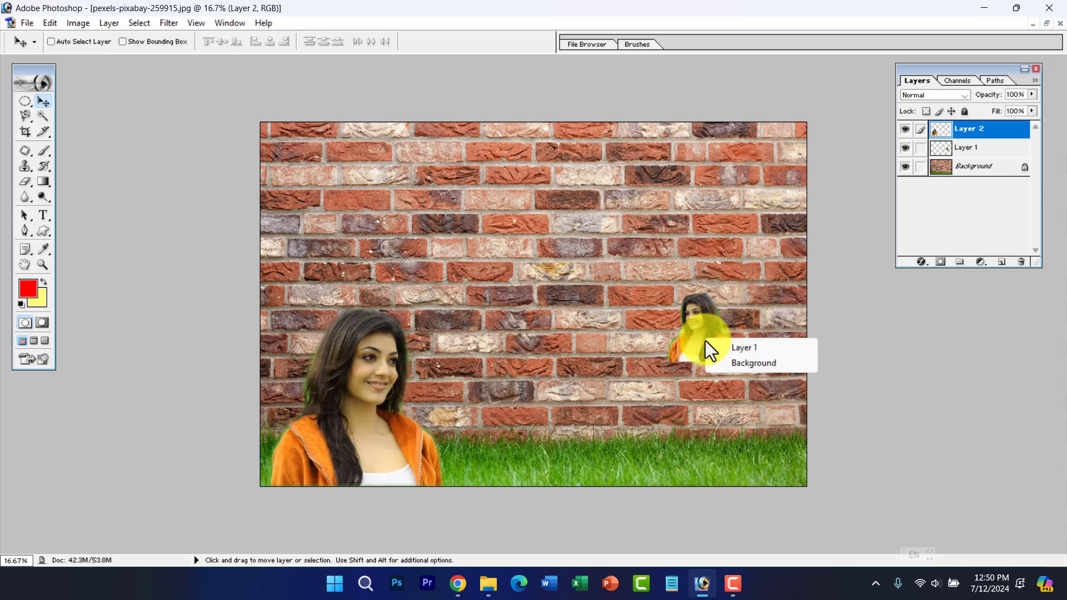
{"action": "left_click", "coordinate": [722, 349]}
{"action": "left_click_drag", "start_coordinate": [721, 348], "coordinate": [750, 443]}
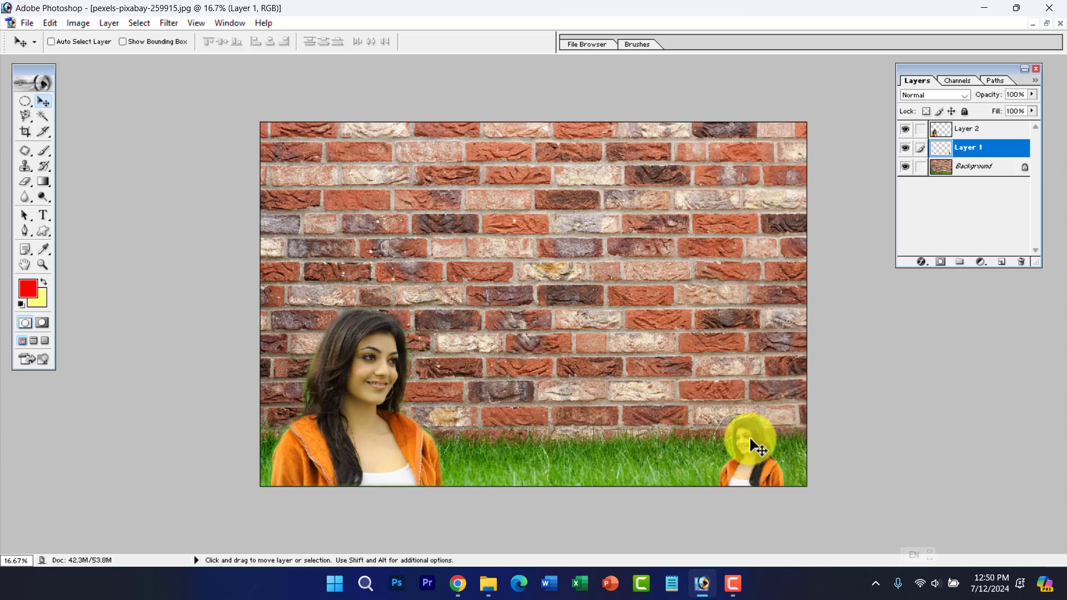
Step: Enlarge the Layer 1 woman with Free Transform to about 318% width and 283% height, and move her up to the grass edge
{"action": "key", "text": "ctrl+t"}
{"action": "left_click_drag", "start_coordinate": [709, 410], "coordinate": [563, 286]}
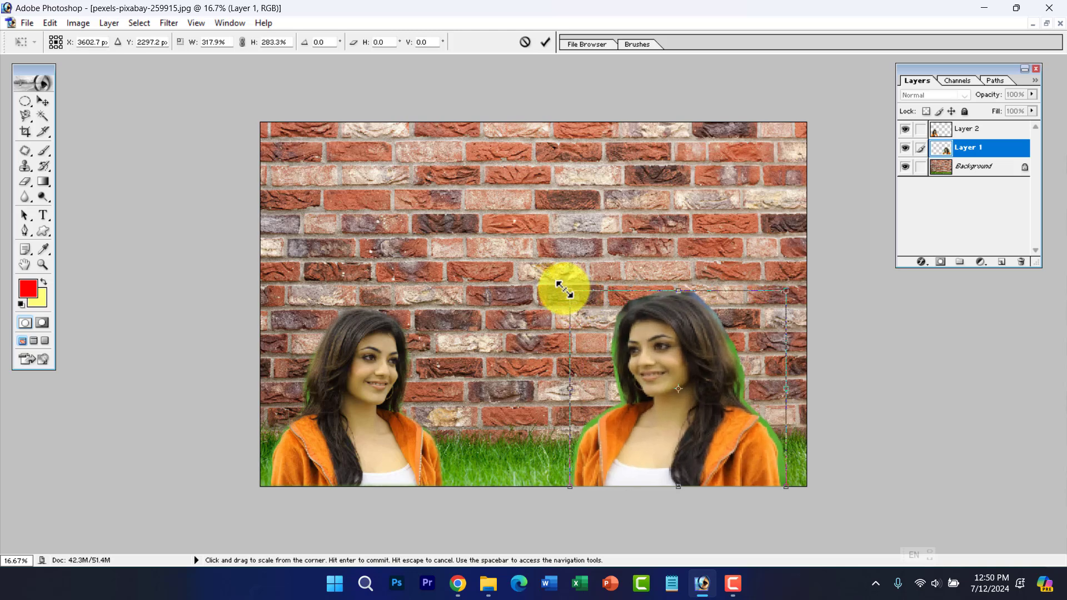
{"action": "key", "text": "Return"}
{"action": "left_click_drag", "start_coordinate": [679, 416], "coordinate": [666, 369]}
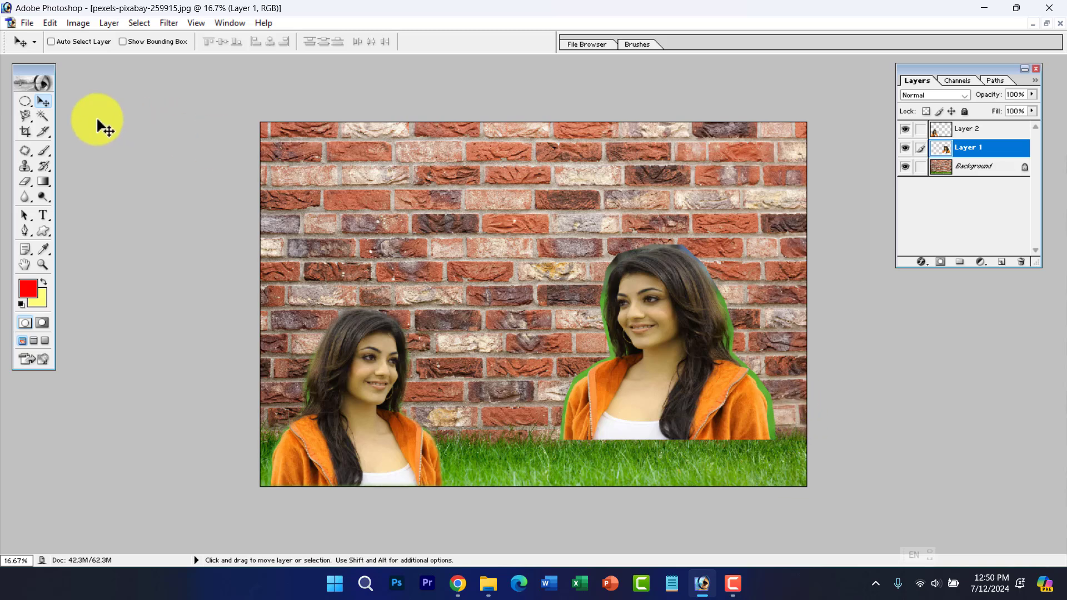
Step: Soften the Layer 1 woman's edges by selecting the surrounding empty area with the Magic Wand, feathering it 25 pixels, deleting and deselecting
{"action": "left_click", "coordinate": [42, 115]}
{"action": "left_click", "coordinate": [699, 224]}
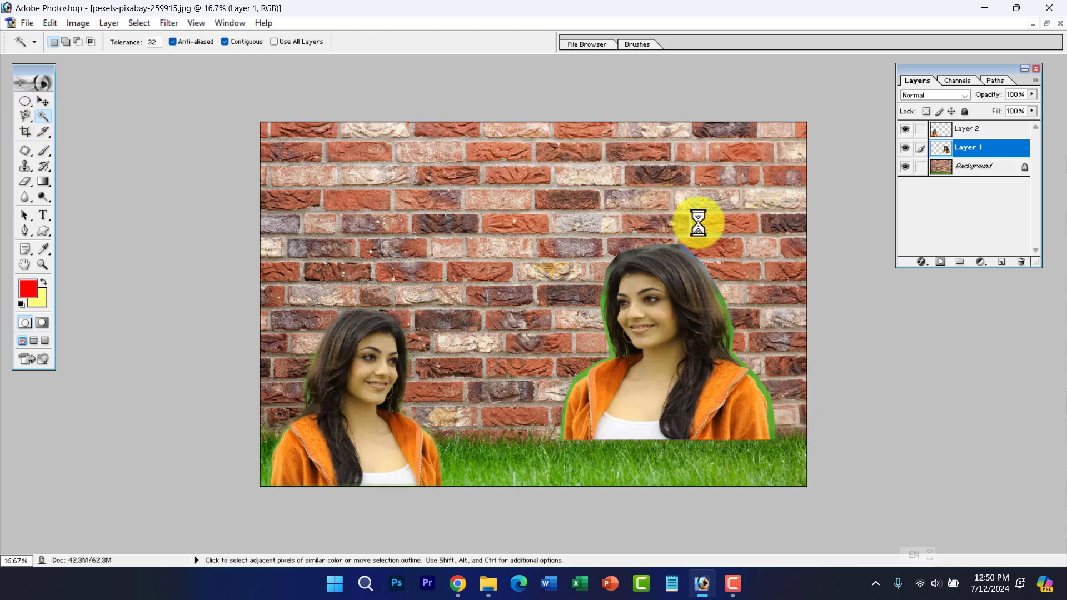
{"action": "right_click", "coordinate": [697, 225]}
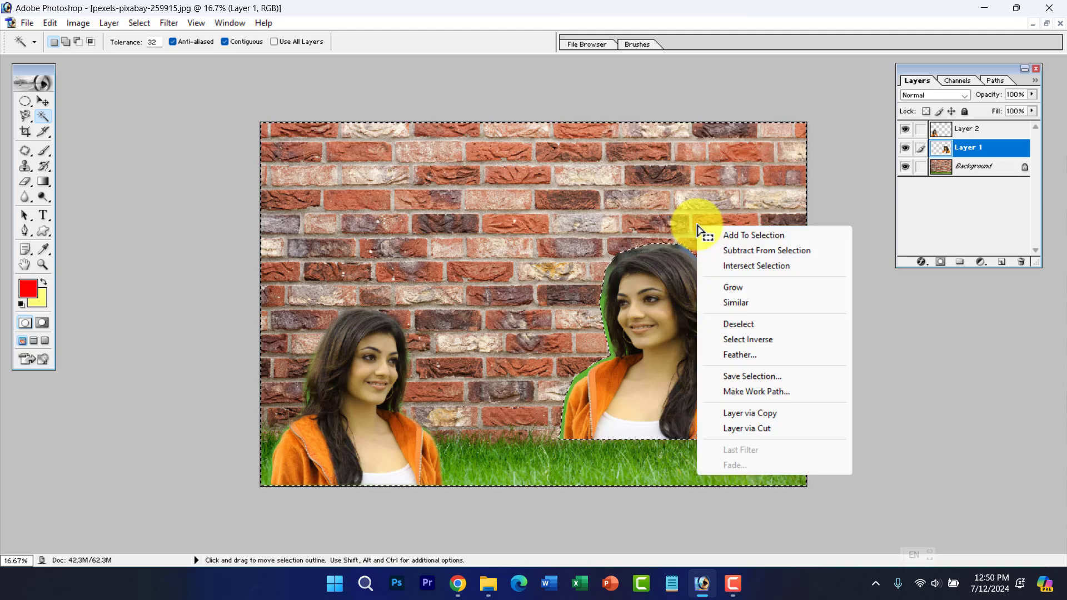
{"action": "left_click", "coordinate": [733, 353]}
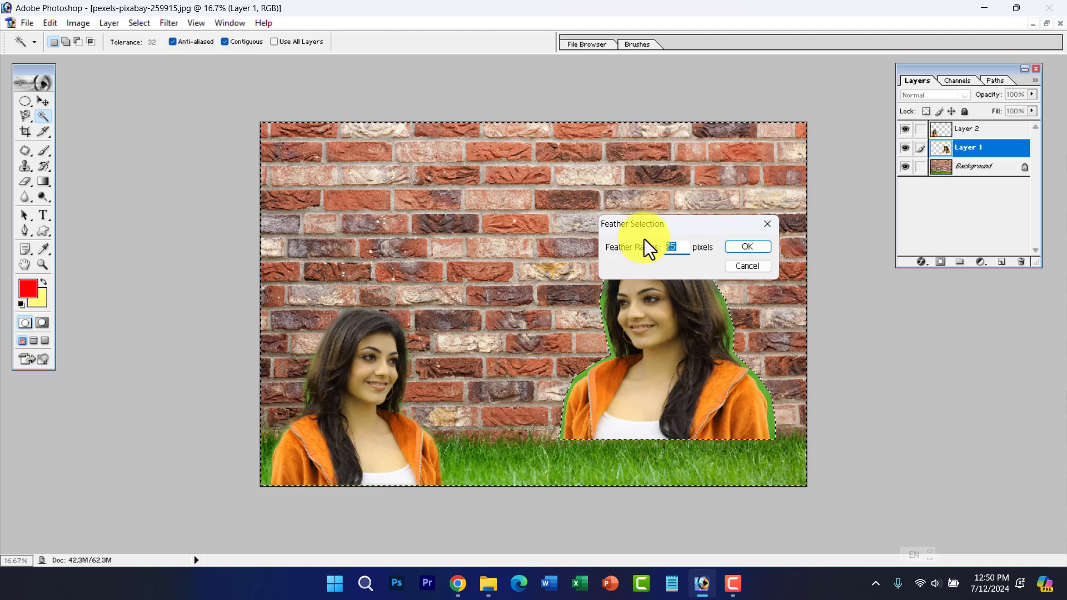
{"action": "key", "text": "Return"}
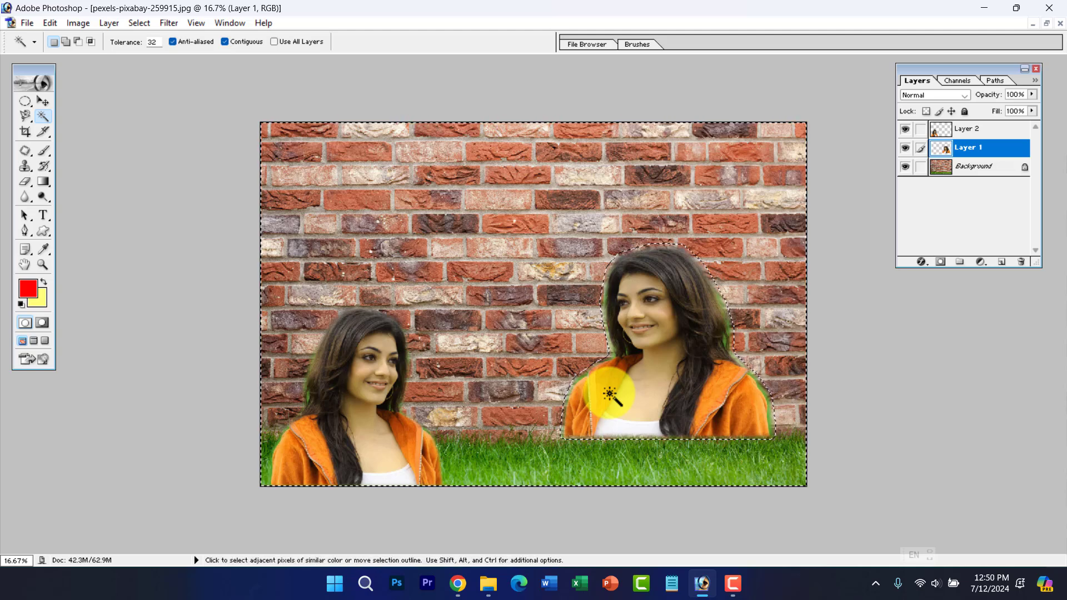
{"action": "key", "text": "Delete"}
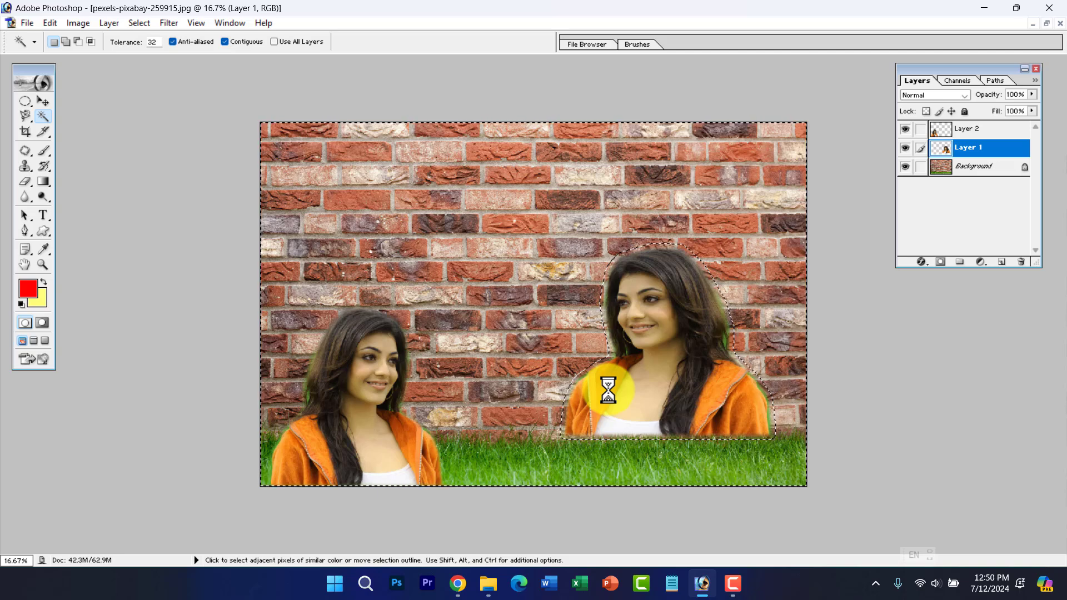
{"action": "key", "text": "ctrl+d"}
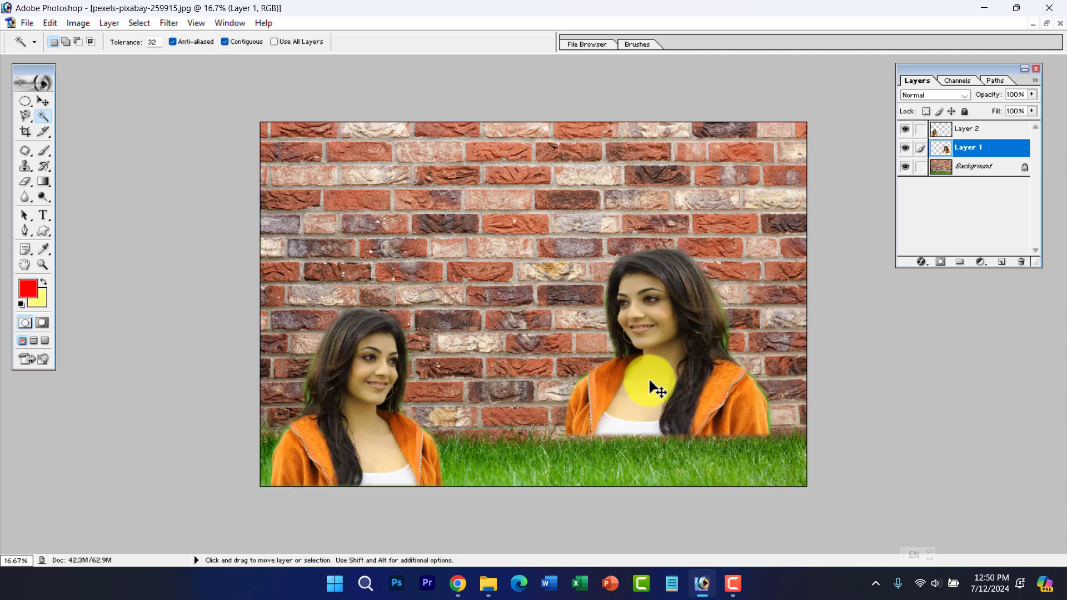
Step: Move the Layer 1 woman down to the photo's lower edge and enlarge her with Free Transform to about 170% width and 169% height
{"action": "left_click", "coordinate": [41, 104]}
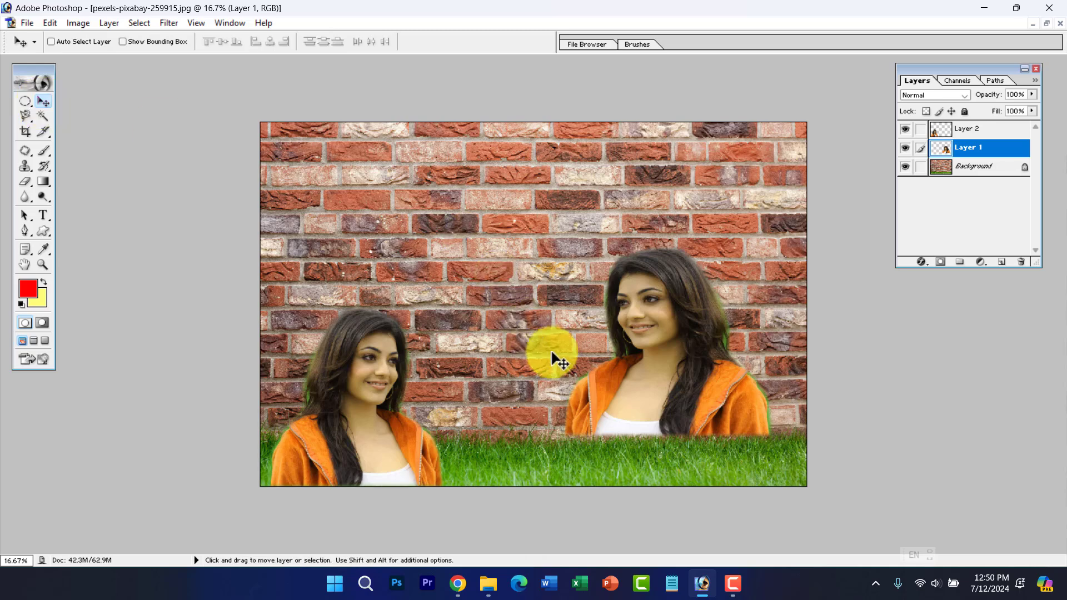
{"action": "left_click_drag", "start_coordinate": [619, 362], "coordinate": [639, 419]}
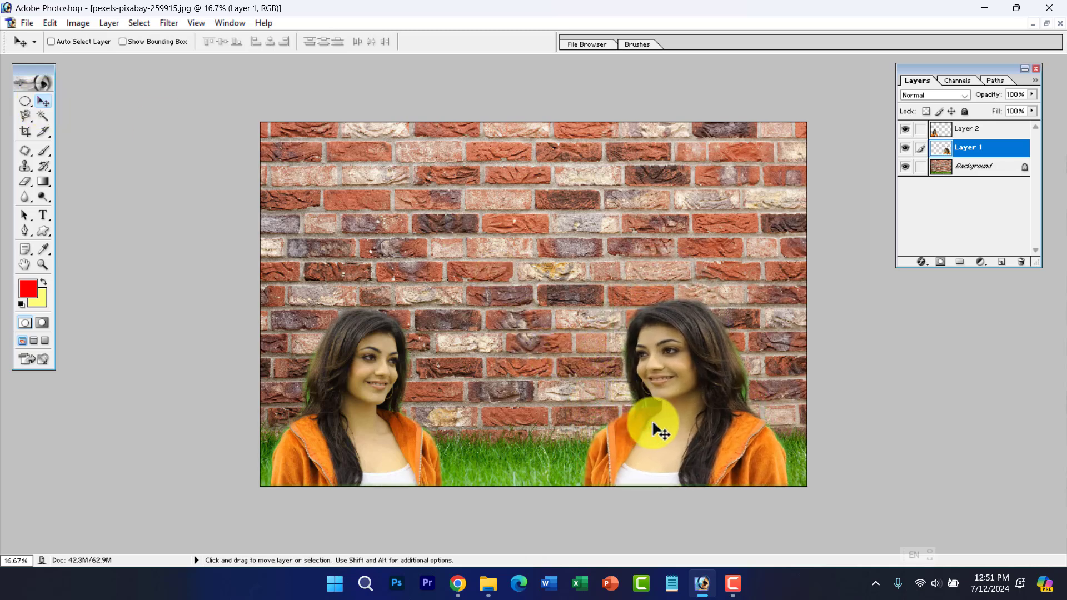
{"action": "key", "text": "ctrl+t"}
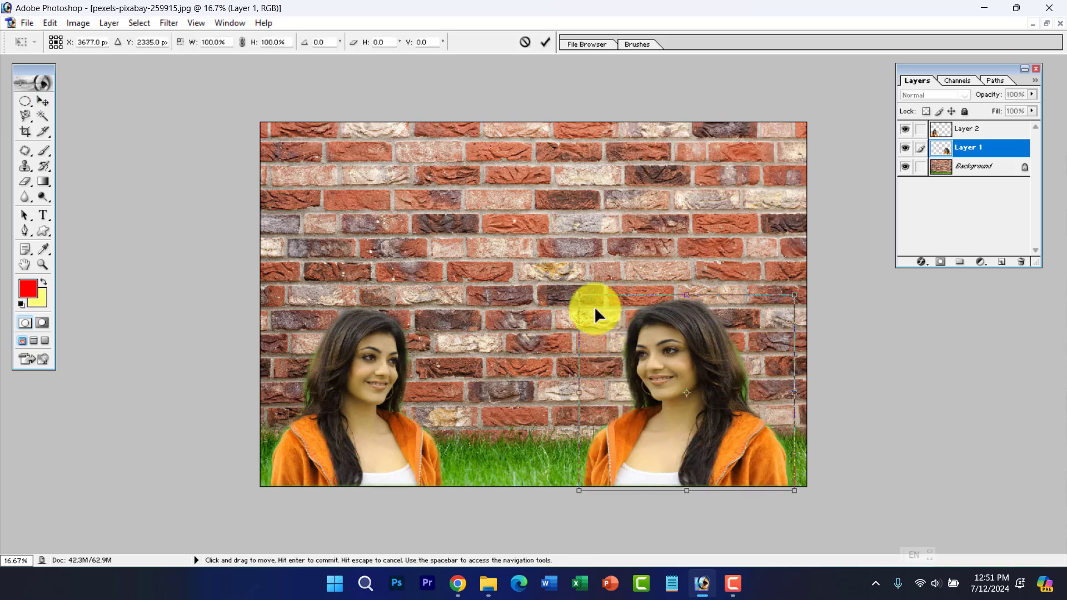
{"action": "left_click_drag", "start_coordinate": [577, 296], "coordinate": [426, 161]}
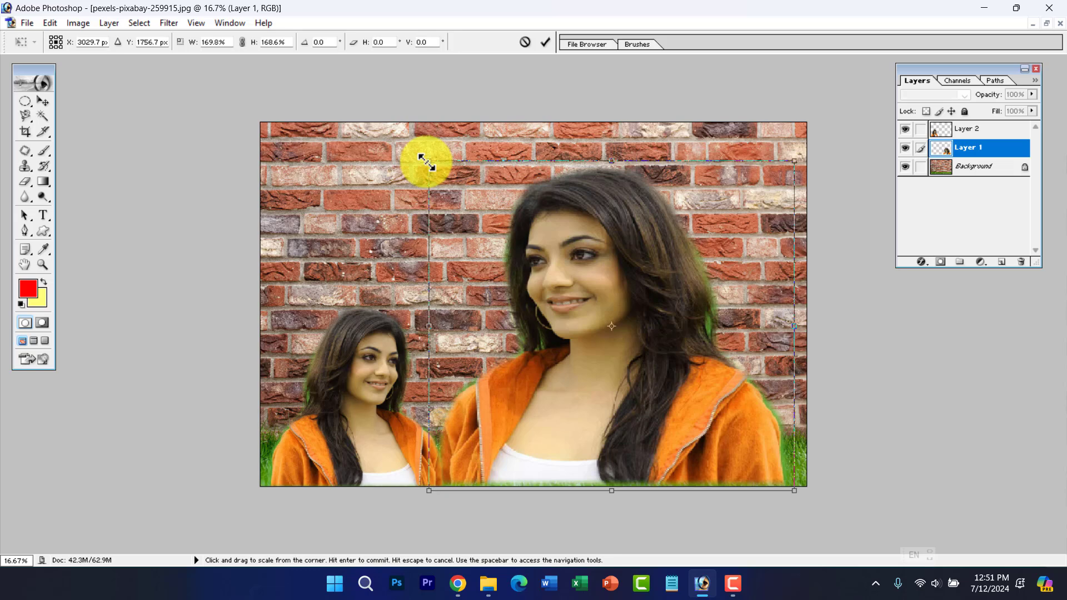
{"action": "key", "text": "Return"}
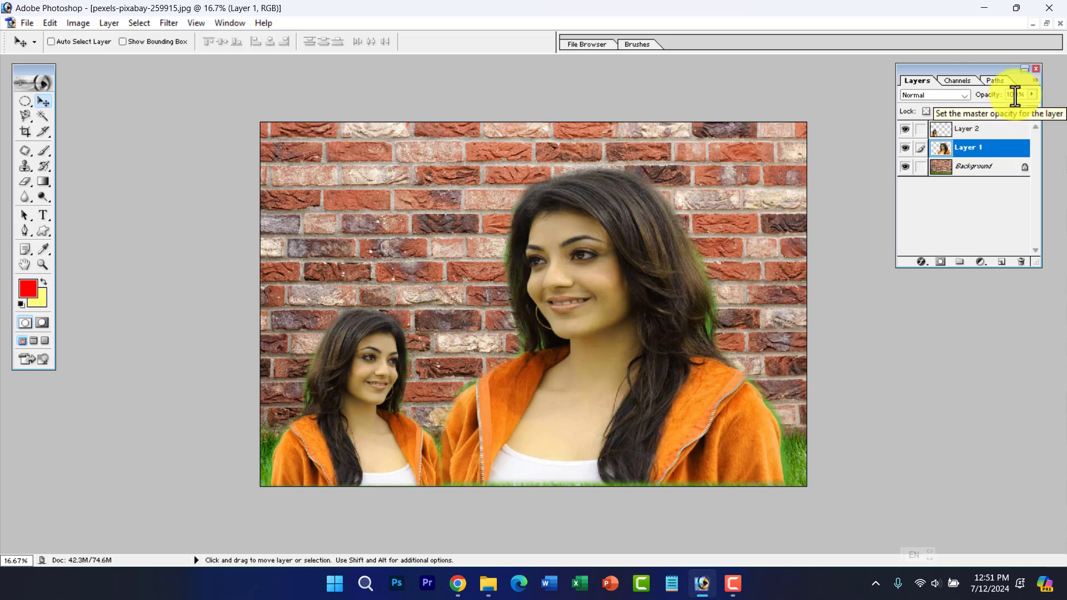
Step: Reduce the opacity of Layer 1 to 49% and move the Layers palette closer to the photo
{"action": "left_click", "coordinate": [1031, 94]}
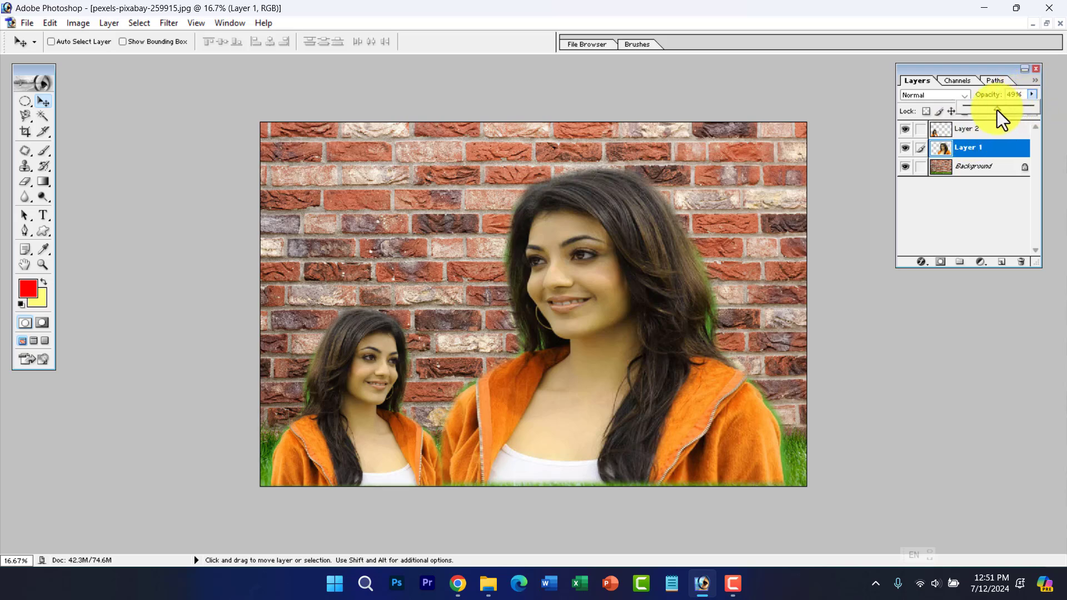
{"action": "left_click_drag", "start_coordinate": [996, 110], "coordinate": [948, 112]}
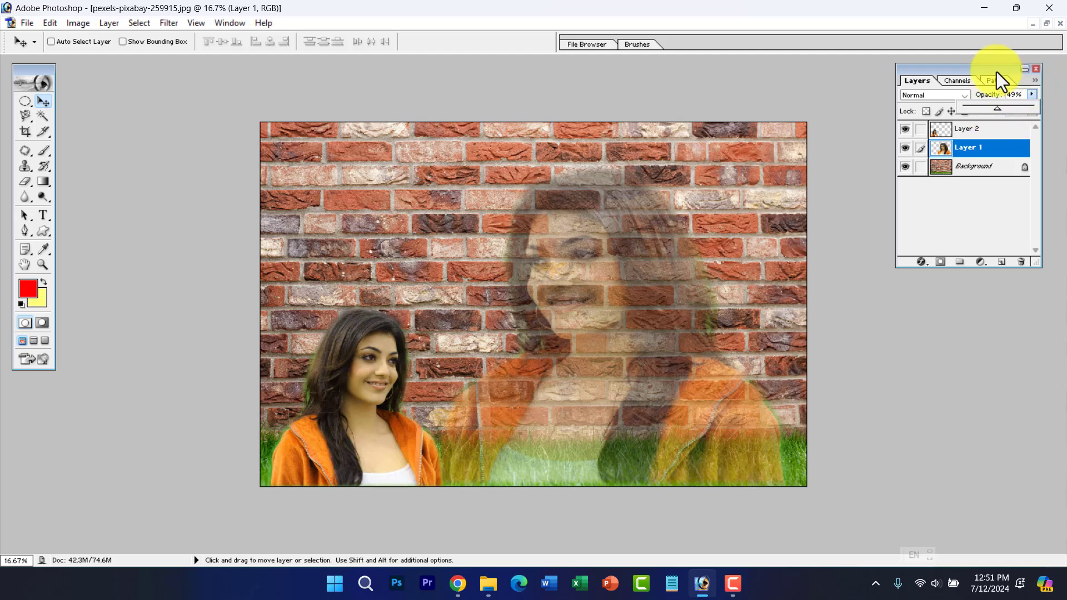
{"action": "left_click_drag", "start_coordinate": [1004, 68], "coordinate": [892, 124]}
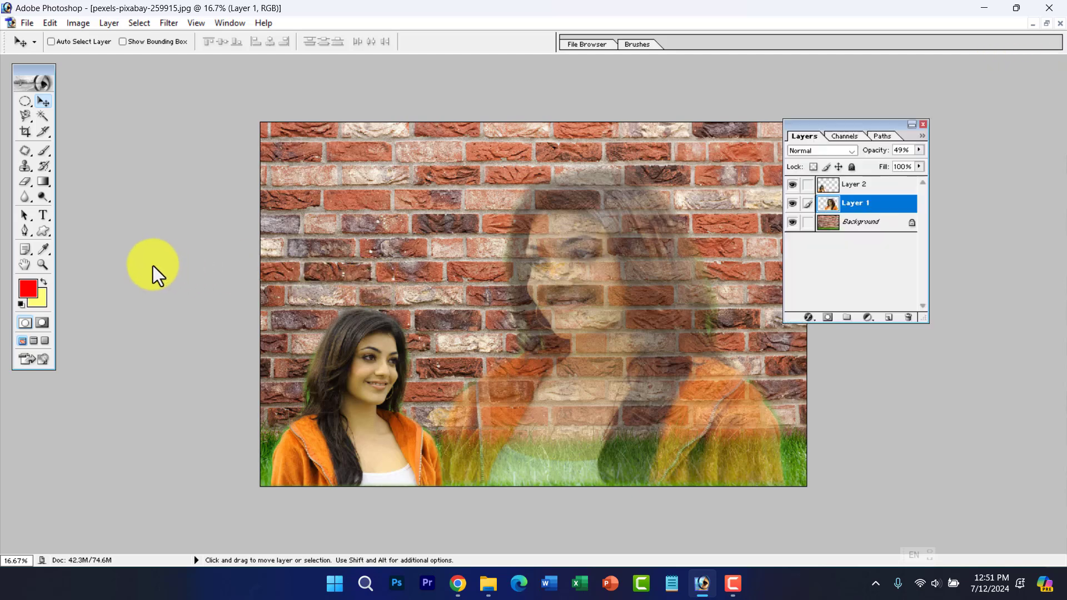
Step: Add the red text "Kajal" on the brick wall above the smaller woman and set its font size to 110 pt
{"action": "left_click", "coordinate": [45, 214]}
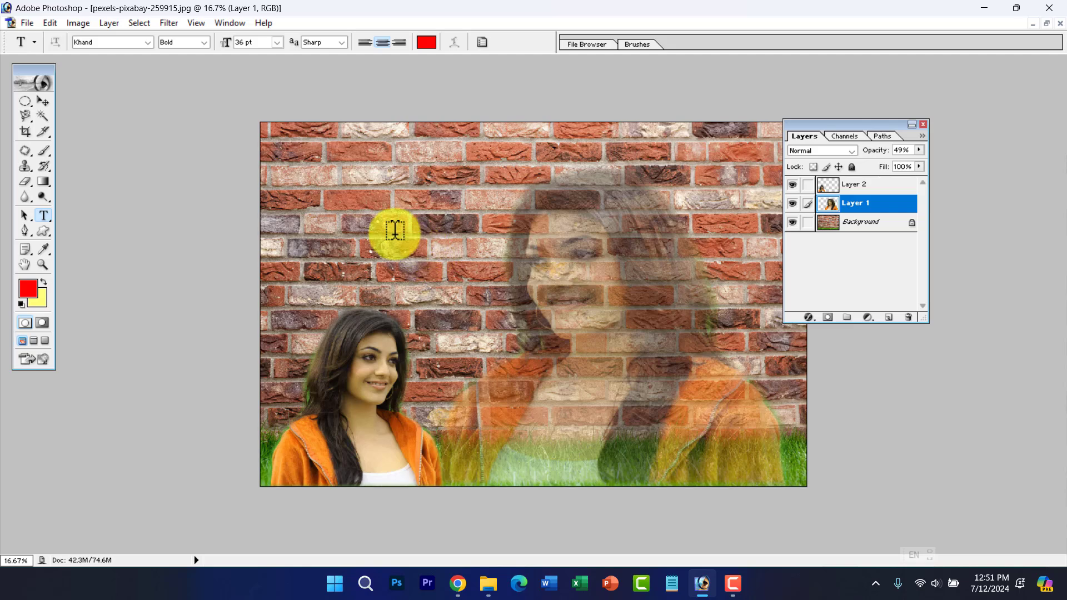
{"action": "left_click", "coordinate": [524, 291]}
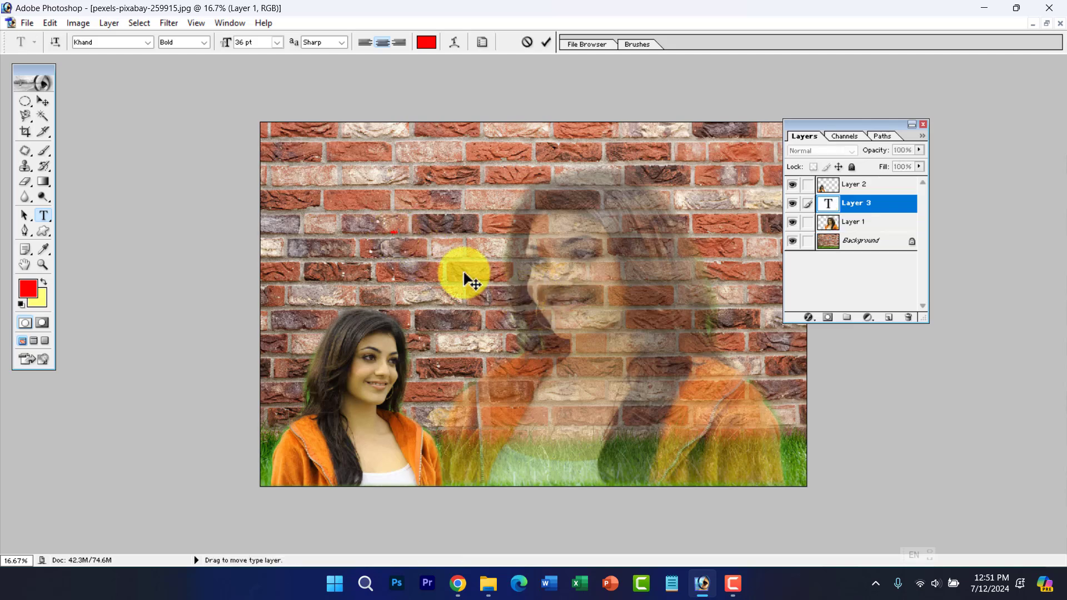
{"action": "key", "text": "ctrl+a"}
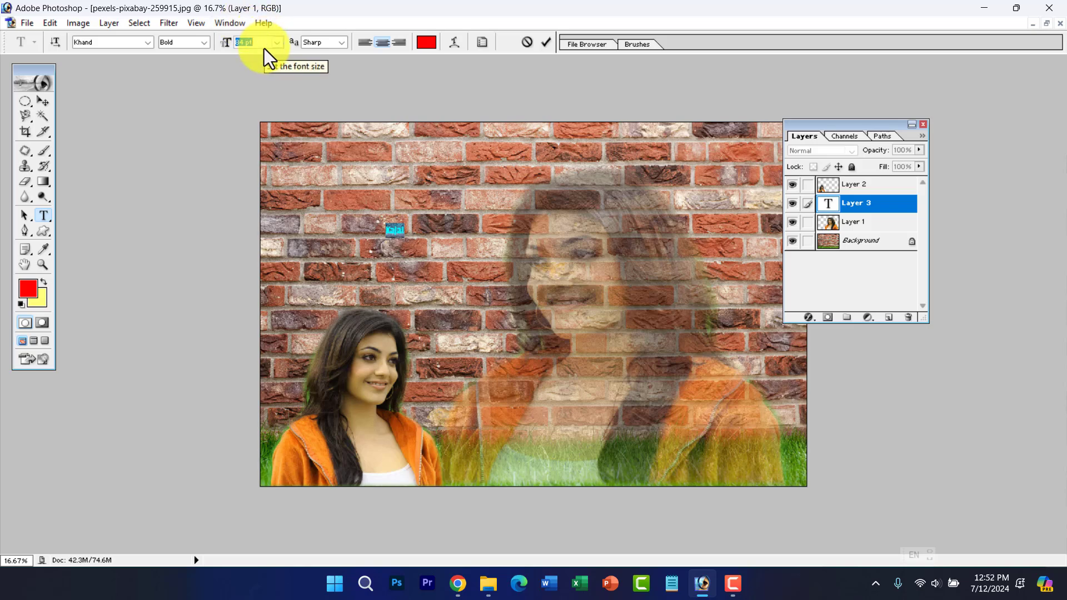
{"action": "type", "text": "110"}
{"action": "key", "text": "Return"}
{"action": "left_click", "coordinate": [44, 101]}
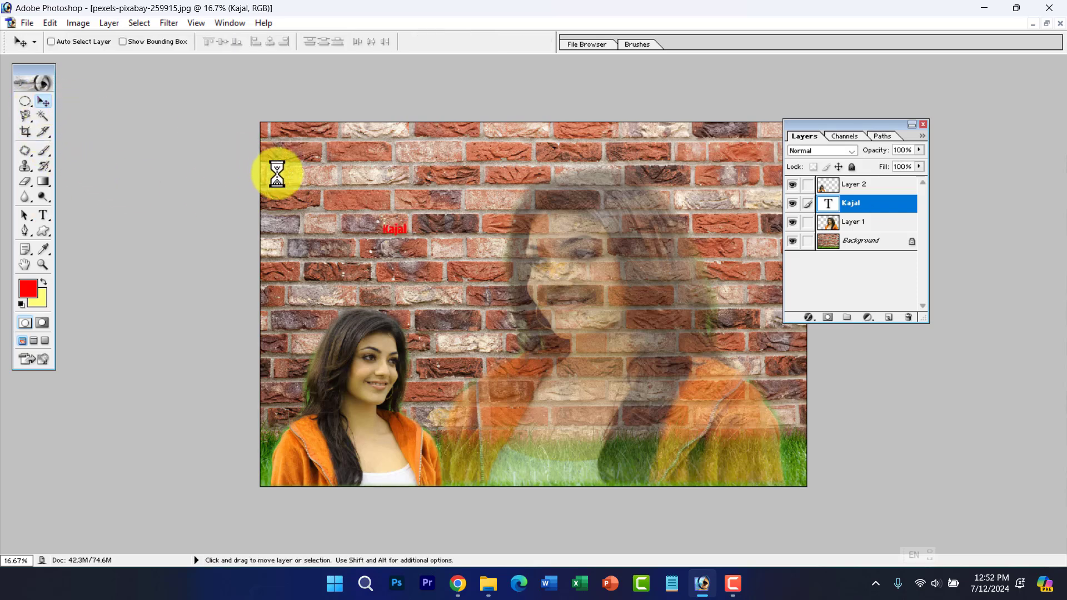
Step: Enlarge the Kajal text with Free Transform to about 1334% width and 932% height, and move it over the faded woman
{"action": "key", "text": "ctrl+t"}
{"action": "left_click_drag", "start_coordinate": [411, 232], "coordinate": [695, 318]}
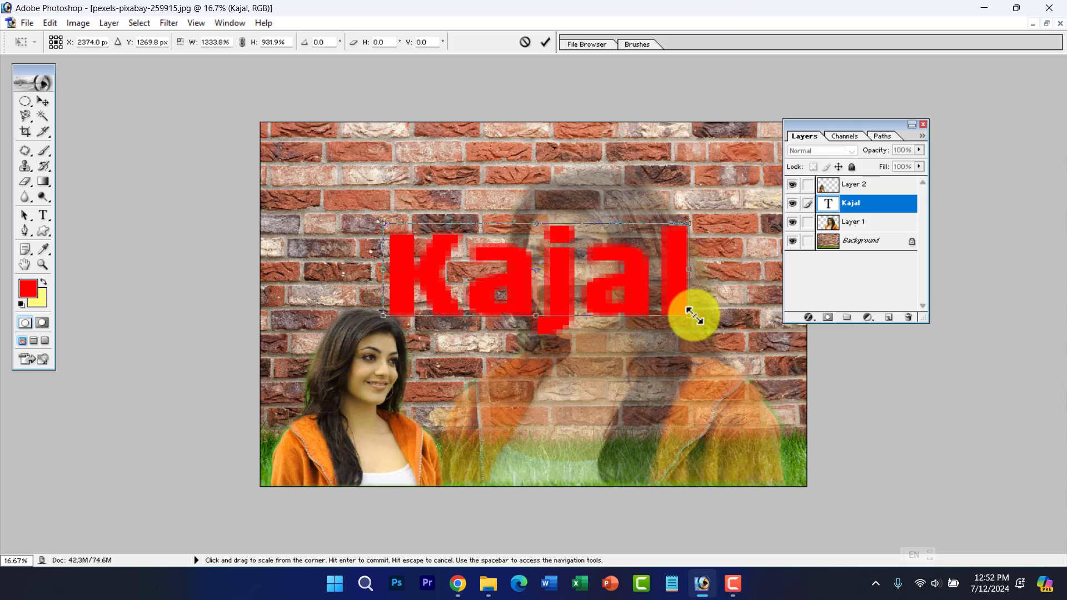
{"action": "key", "text": "Return"}
{"action": "left_click_drag", "start_coordinate": [562, 281], "coordinate": [609, 340]}
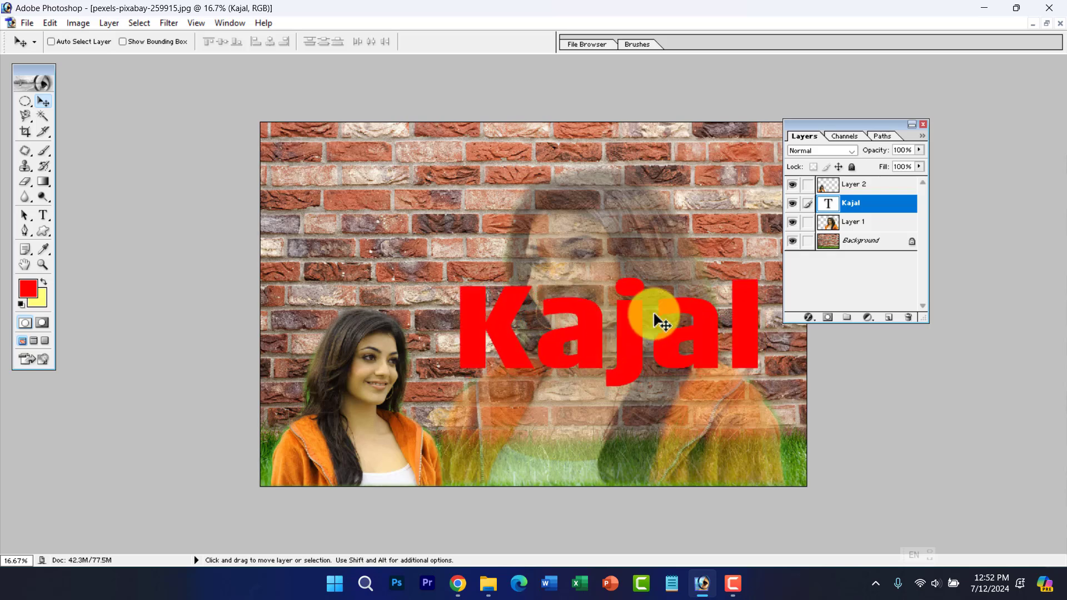
Step: Change the Kajal text color to white (FFFFFF)
{"action": "left_click", "coordinate": [42, 218]}
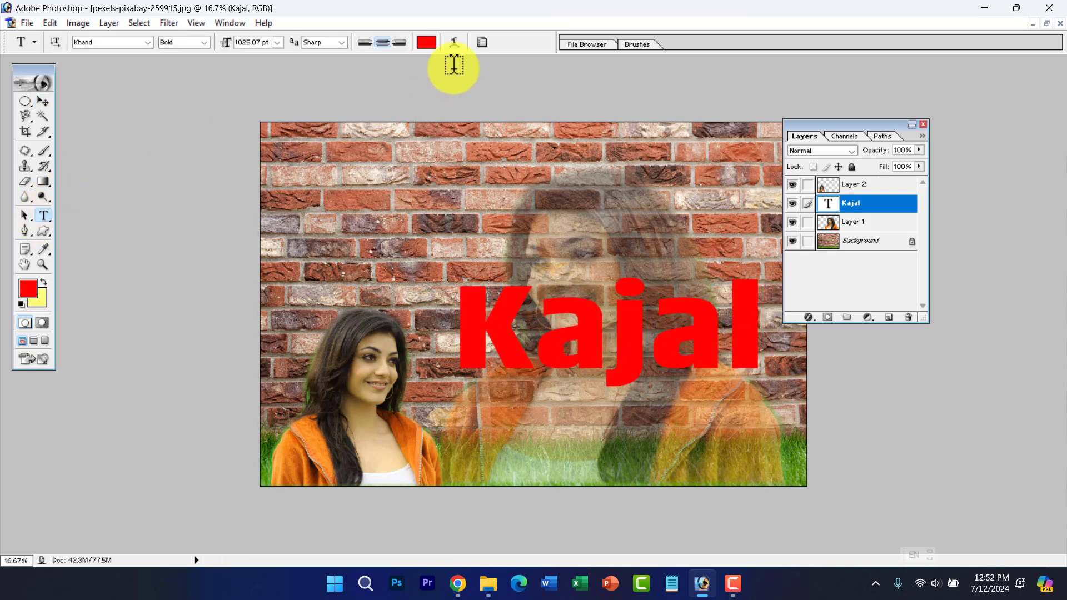
{"action": "left_click", "coordinate": [432, 46]}
{"action": "left_click", "coordinate": [324, 173]}
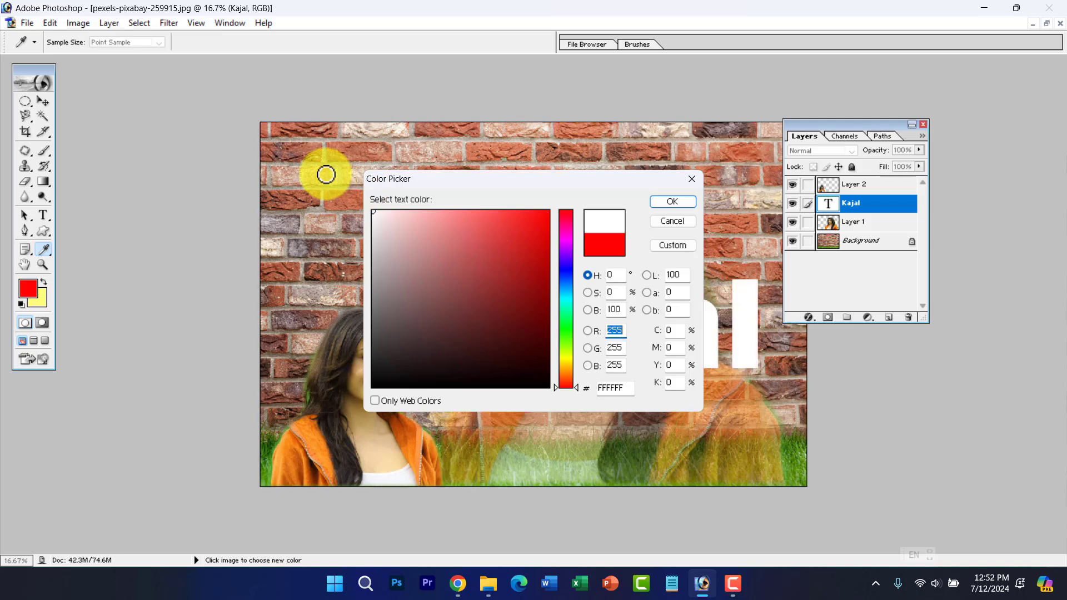
{"action": "left_click", "coordinate": [667, 201]}
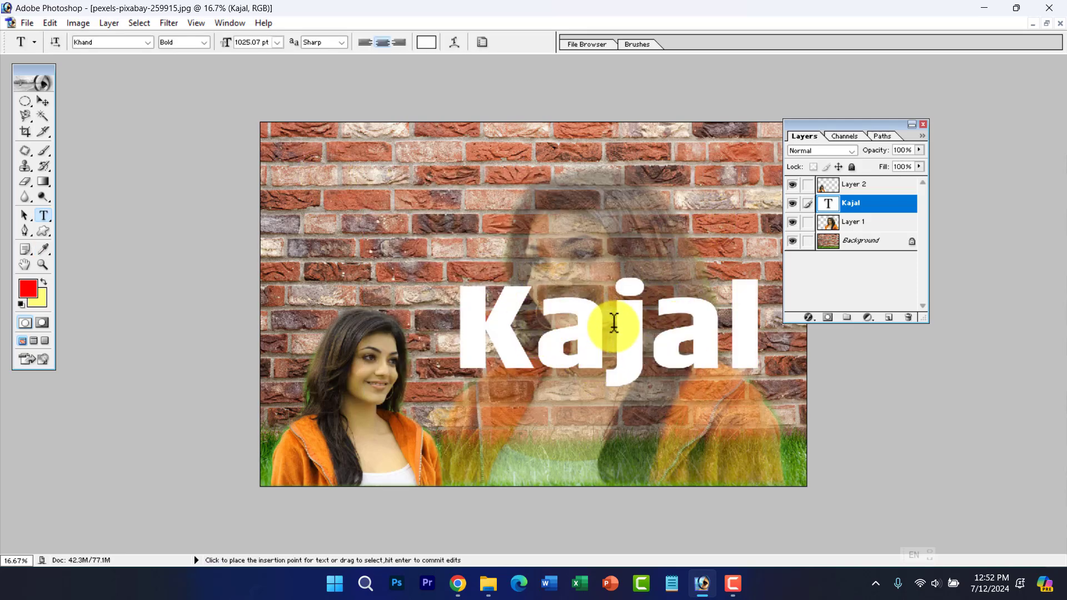
Step: Warp the Kajal text with the horizontal Flag style at +16% bend and move it slightly lower over the faded woman
{"action": "left_click", "coordinate": [454, 44]}
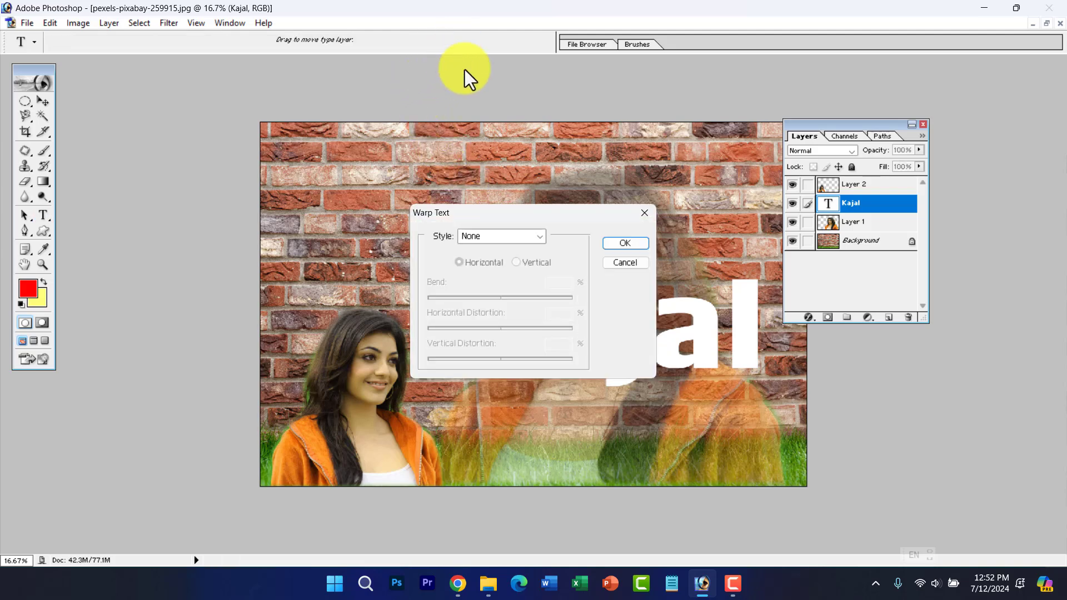
{"action": "left_click", "coordinate": [536, 239]}
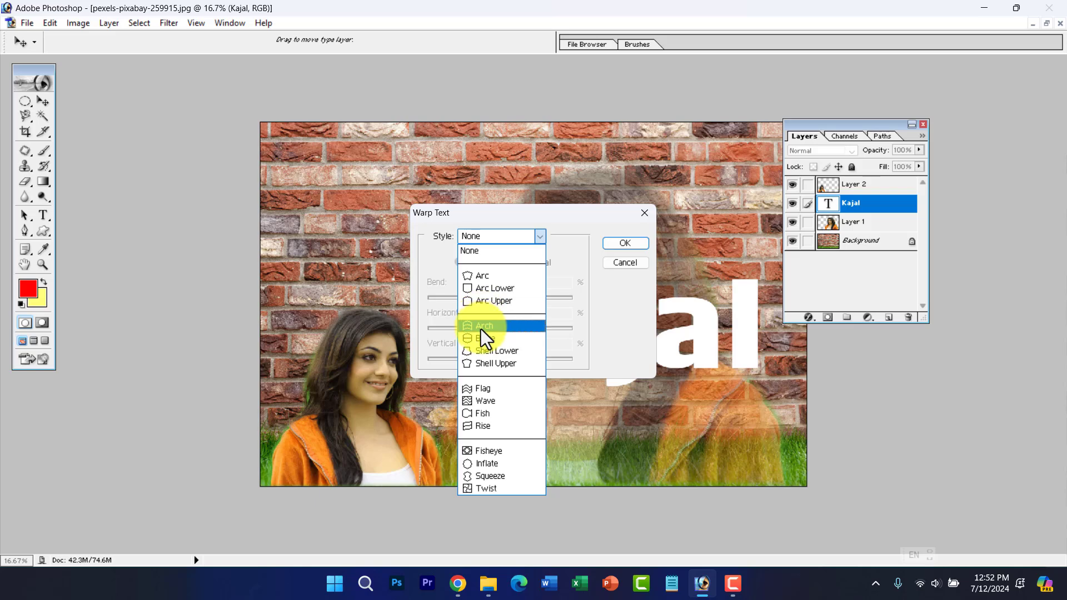
{"action": "left_click", "coordinate": [480, 389]}
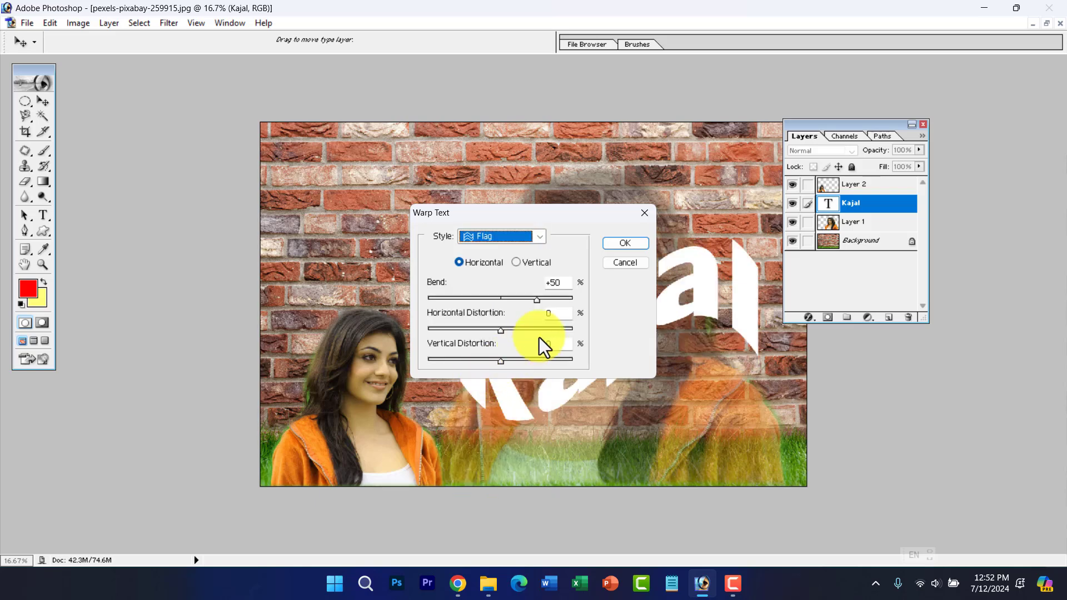
{"action": "left_click_drag", "start_coordinate": [524, 301], "coordinate": [511, 302]}
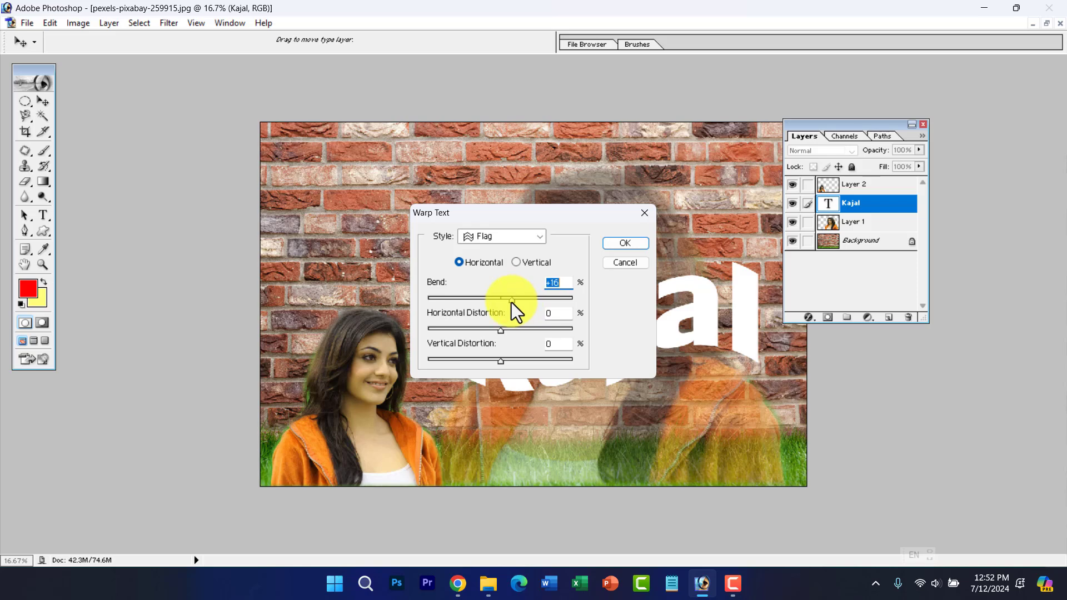
{"action": "left_click", "coordinate": [611, 242]}
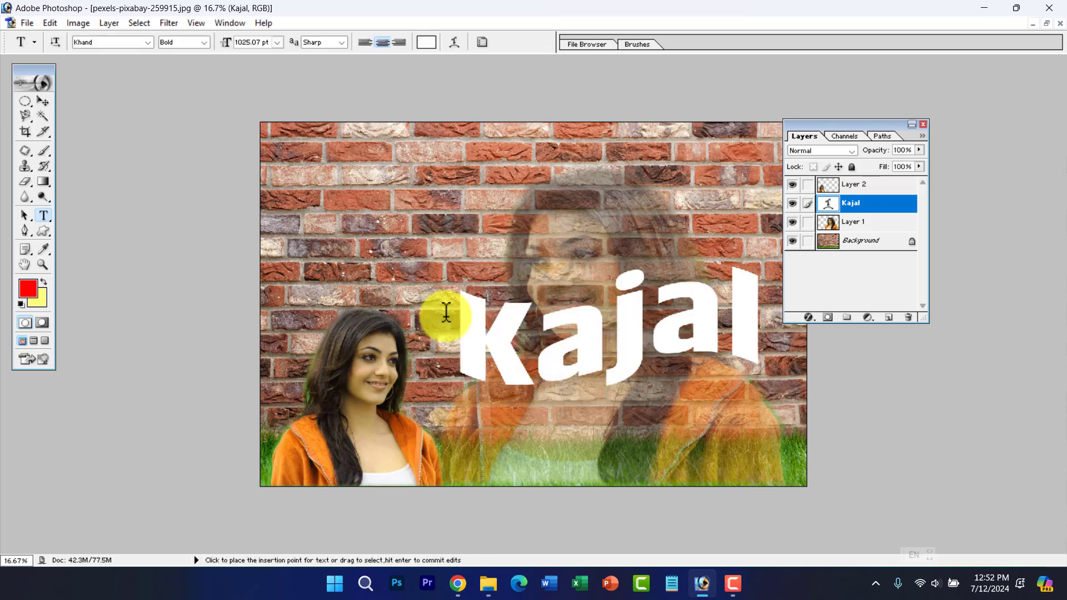
{"action": "left_click", "coordinate": [44, 102]}
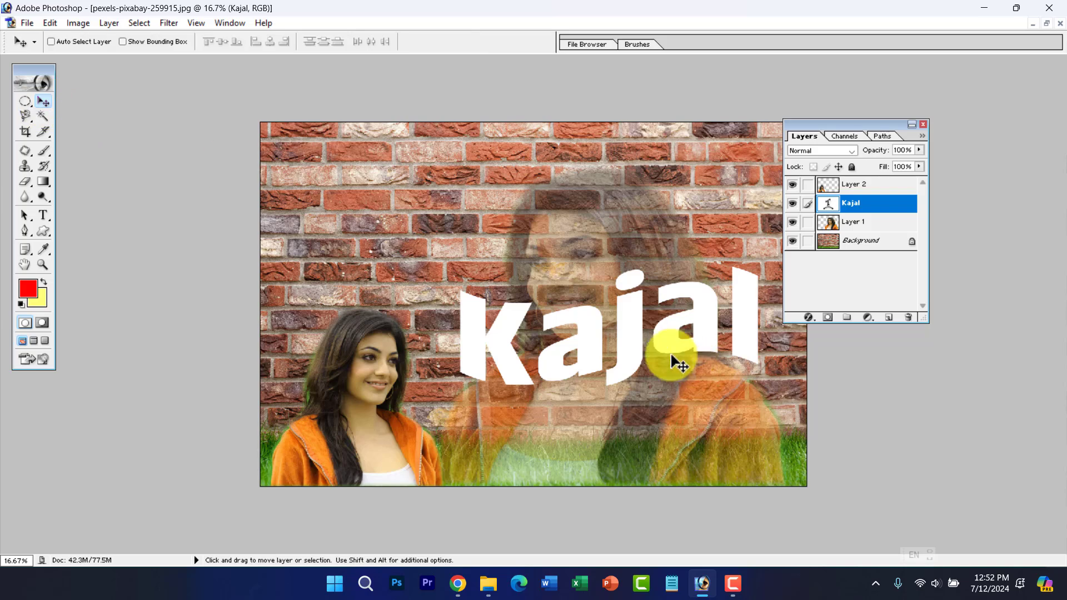
{"action": "left_click_drag", "start_coordinate": [624, 336], "coordinate": [632, 374]}
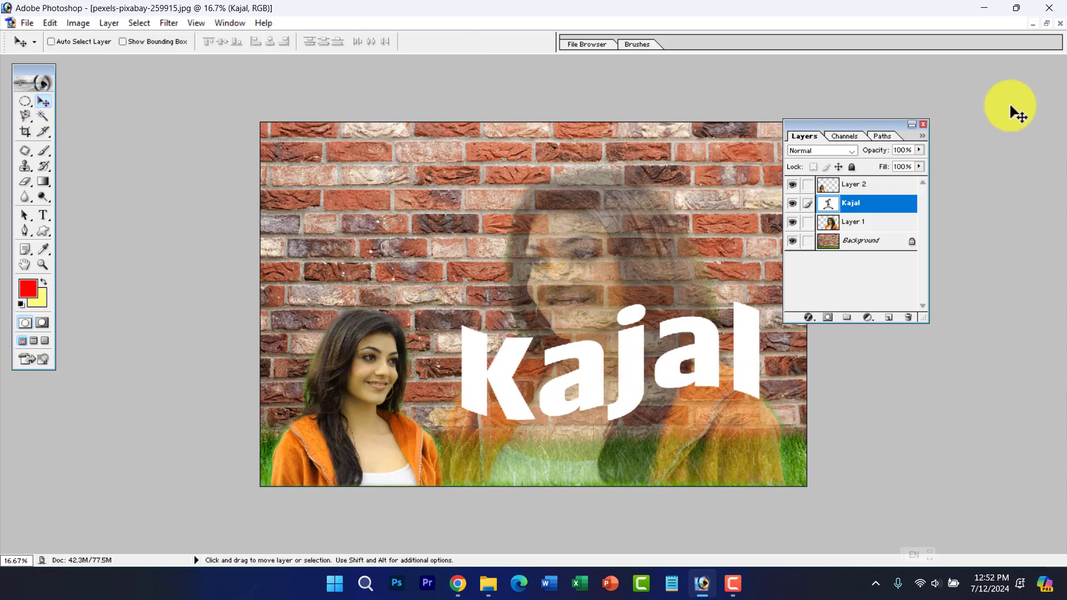
Step: Review the selection on the source portrait and the lasso tool variants, and return to the brick wall composition
{"action": "left_click", "coordinate": [1032, 25]}
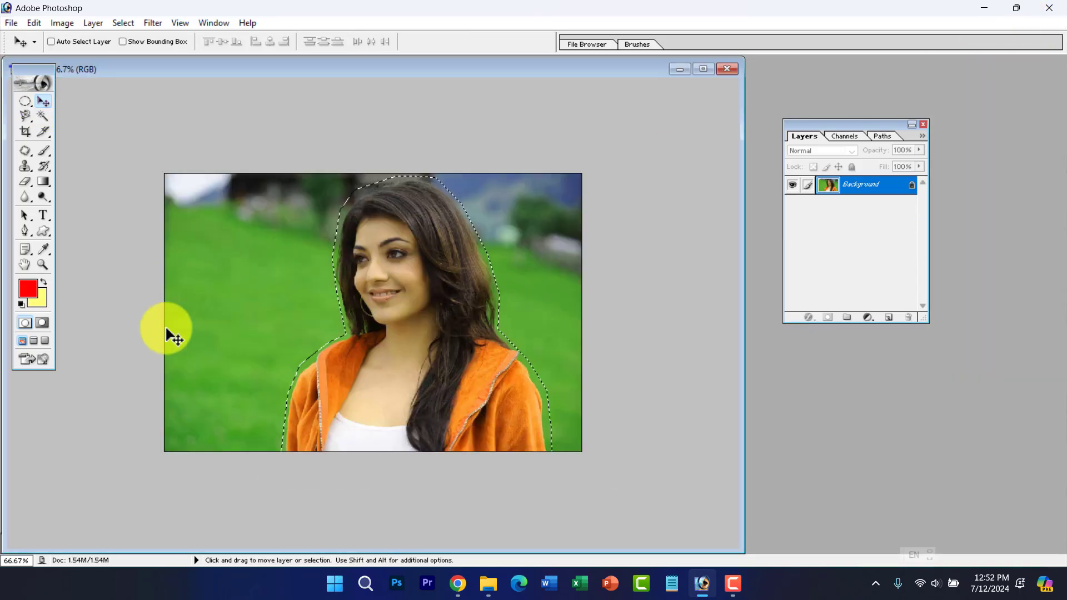
{"action": "left_click", "coordinate": [22, 113]}
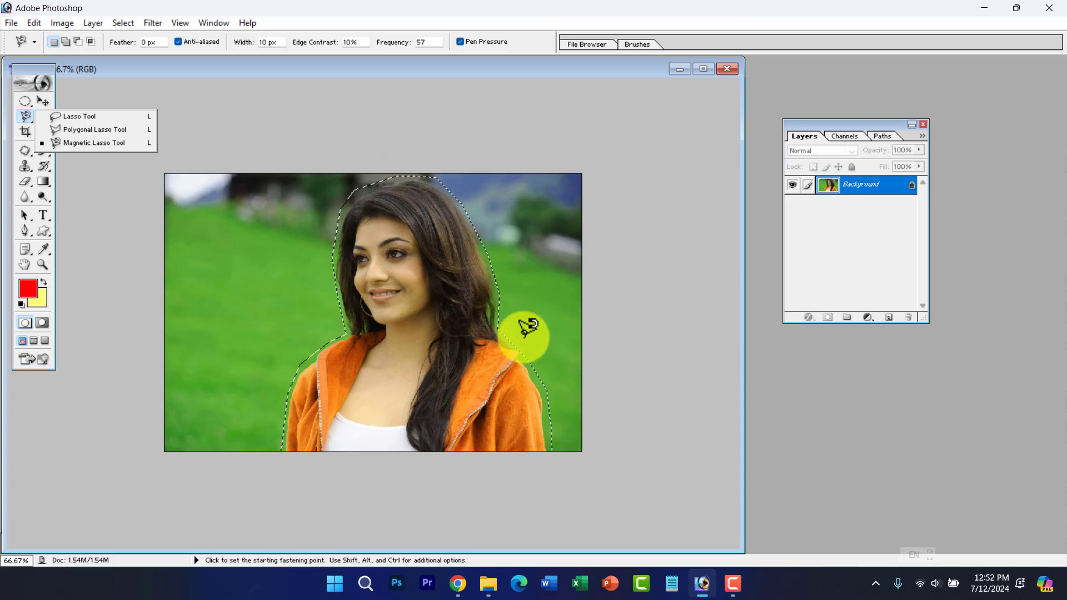
{"action": "left_click", "coordinate": [439, 343]}
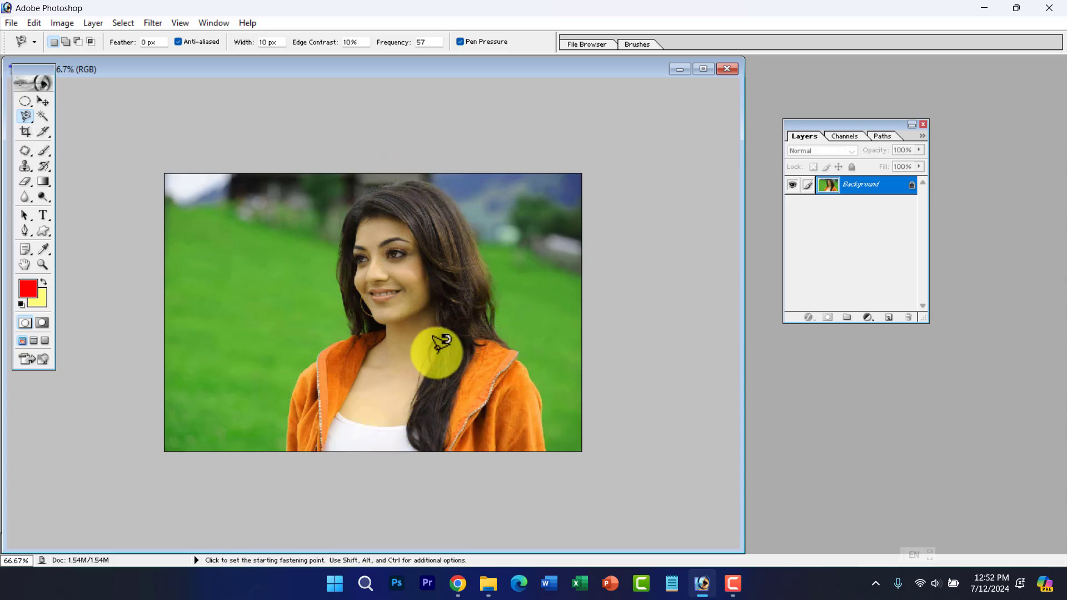
{"action": "key", "text": "ctrl+z"}
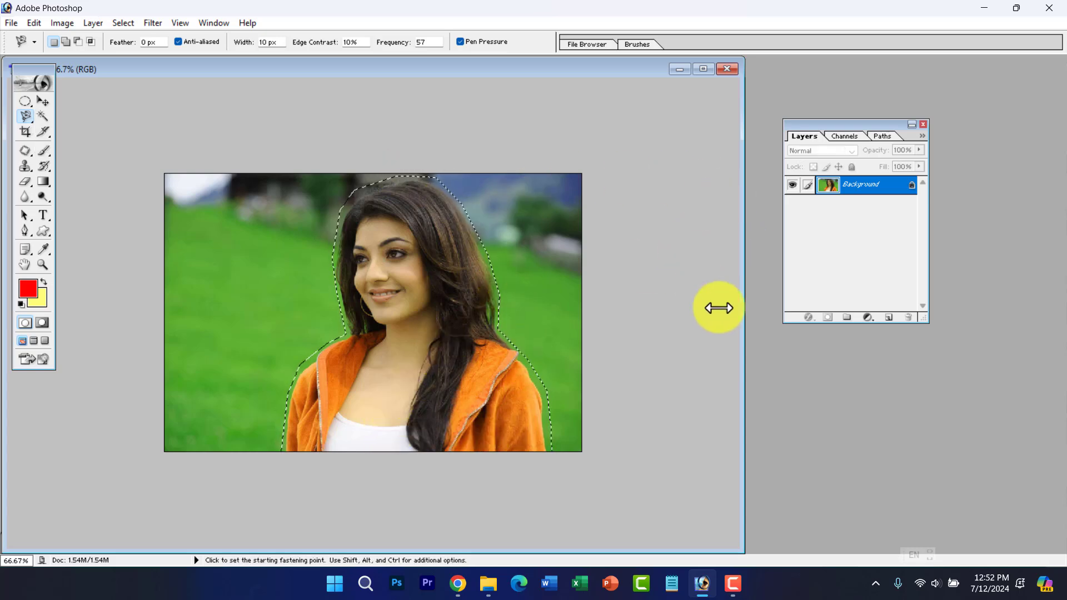
{"action": "key", "text": "ctrl+Tab"}
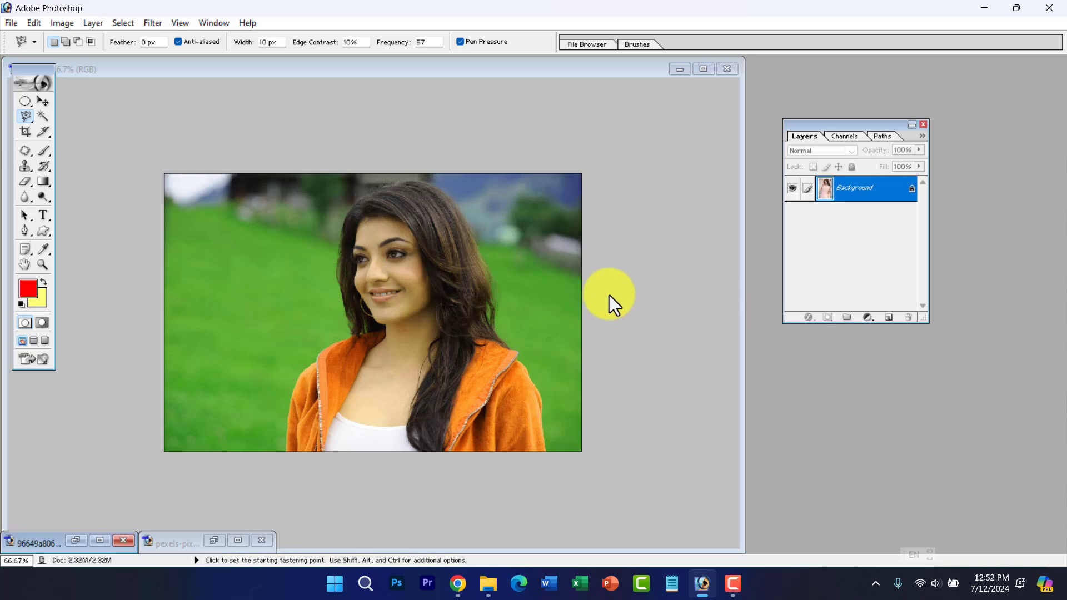
{"action": "key", "text": "ctrl+Tab"}
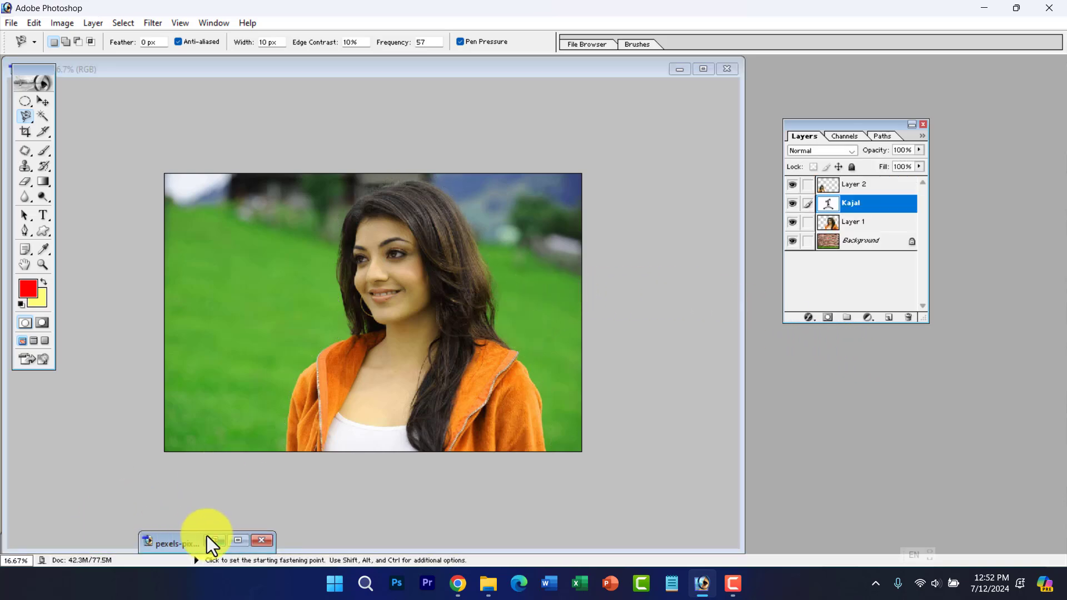
{"action": "left_click", "coordinate": [225, 538]}
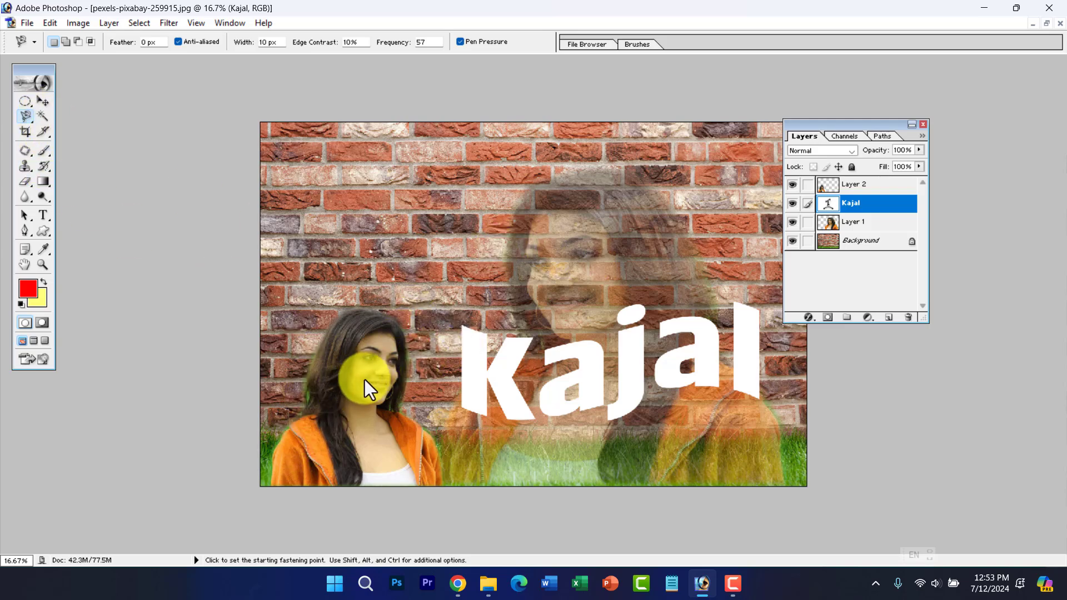
Step: Reduce the opacity of the Kajal text layer to 87% and shift the Layers palette slightly away from the text
{"action": "key", "text": "ctrl"}
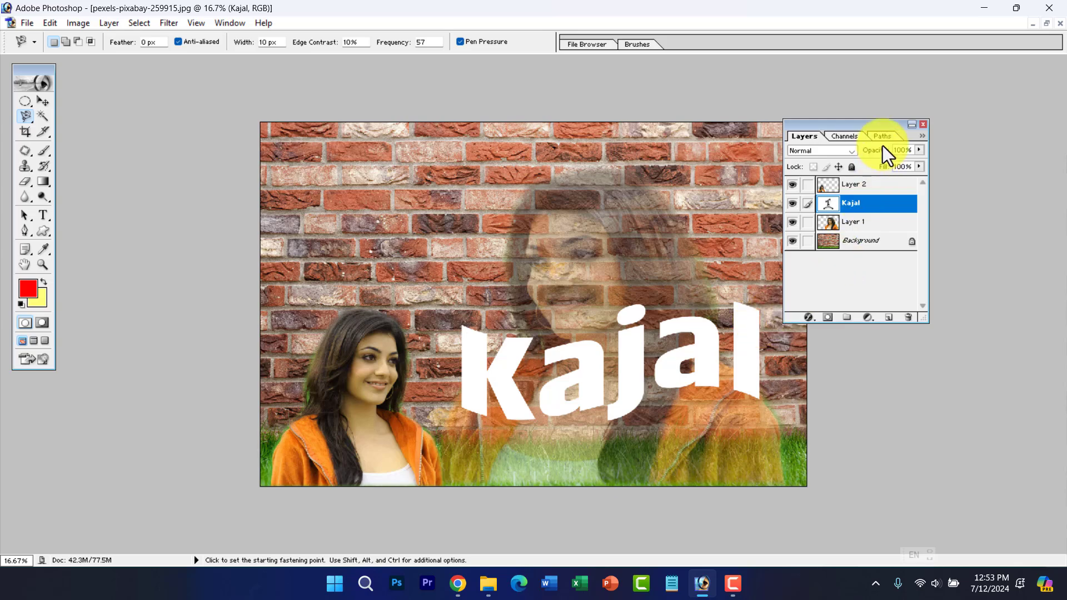
{"action": "left_click", "coordinate": [918, 151]}
{"action": "left_click_drag", "start_coordinate": [893, 166], "coordinate": [909, 181]}
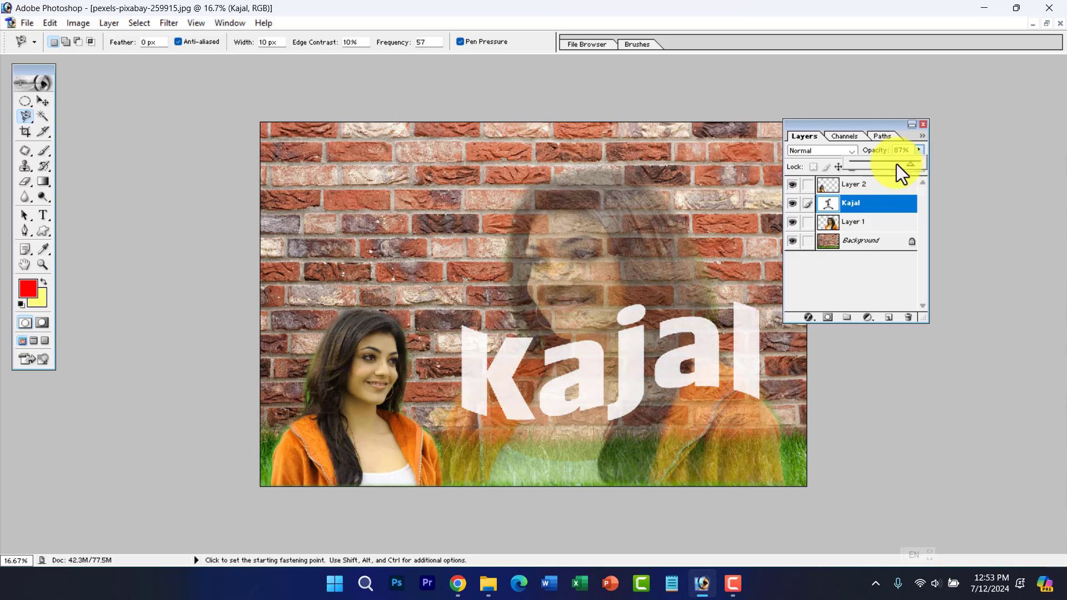
{"action": "left_click_drag", "start_coordinate": [881, 125], "coordinate": [898, 127]}
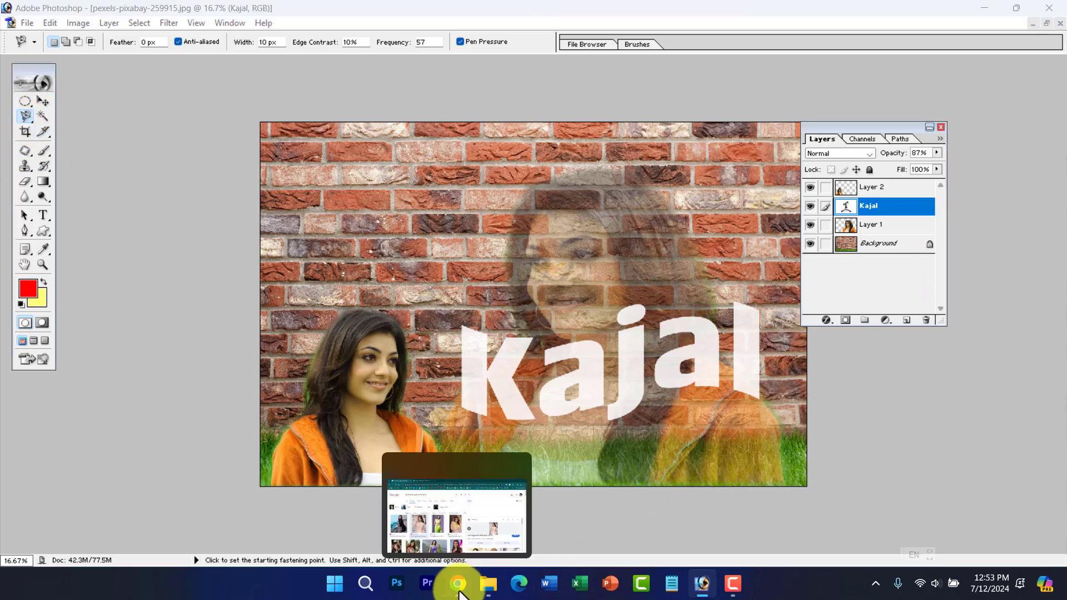
Step: Switch to the Chrome browser and search Google Images for "pimples on face"
{"action": "left_click", "coordinate": [483, 522]}
{"action": "left_click_drag", "start_coordinate": [330, 121], "coordinate": [61, 130]}
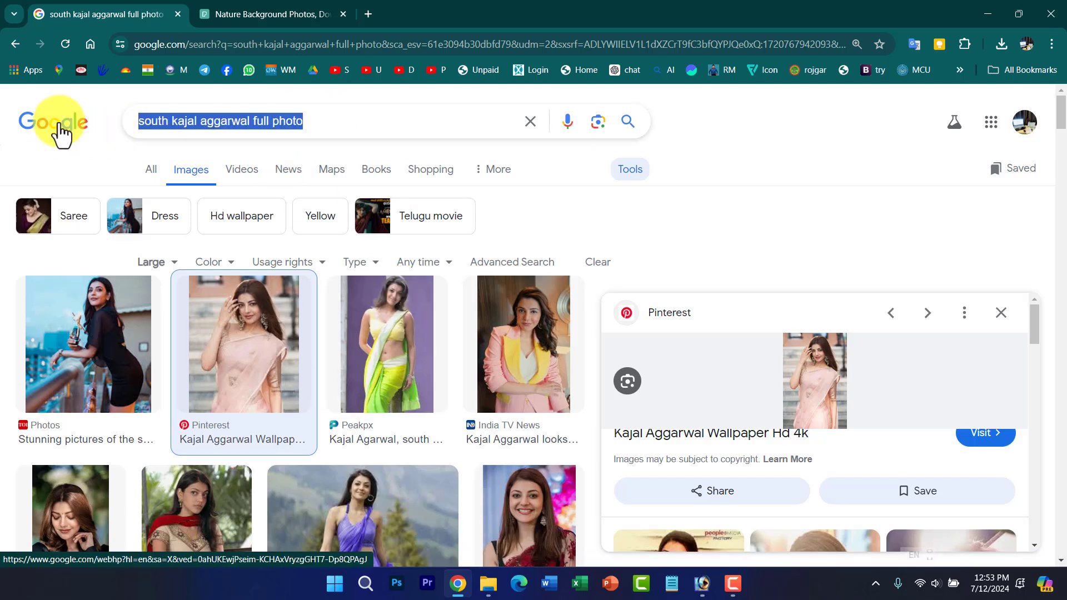
{"action": "type", "text": "pimple"}
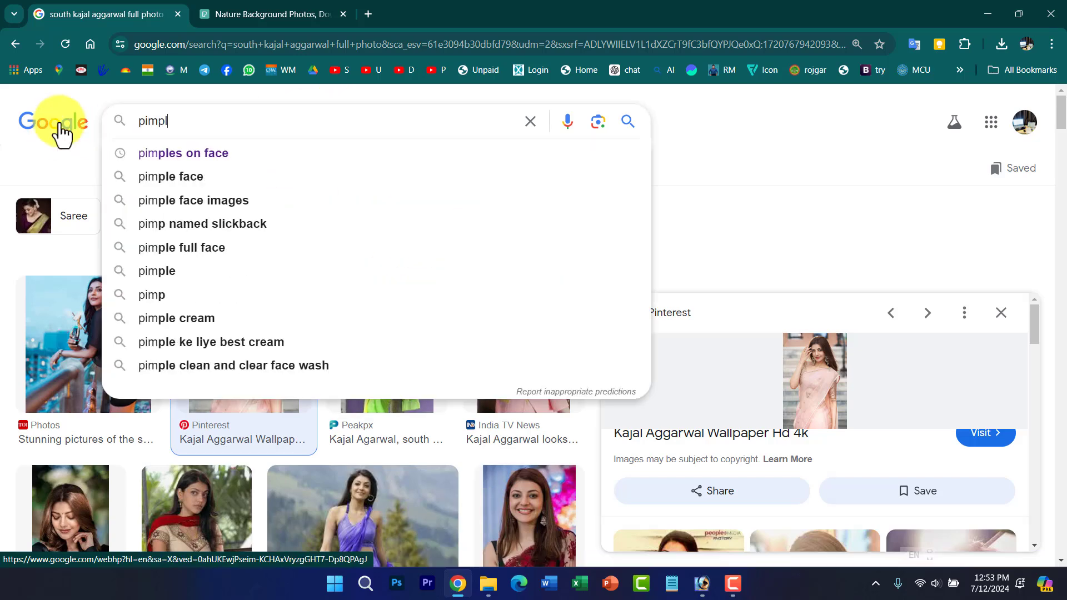
{"action": "type", "text": "s"}
{"action": "key", "text": "Down"}
{"action": "key", "text": "Return"}
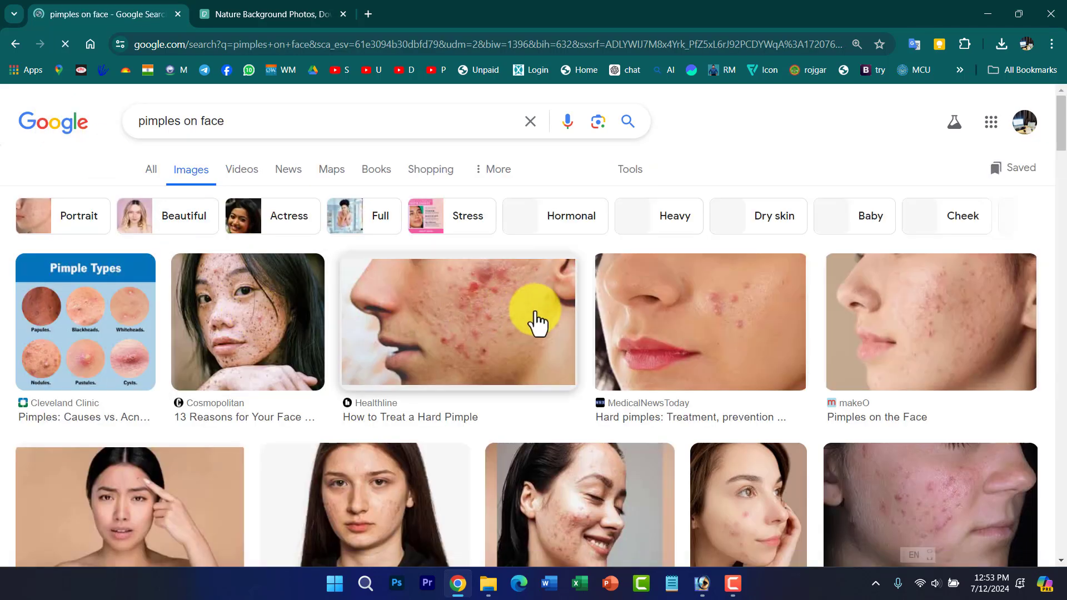
Step: Save the MedicalNewsToday hard pimples image to the Practical folder as JPEG woman-with-hard-pimples-on-her-face
{"action": "scroll", "coordinate": [594, 305], "scroll_direction": "down", "scroll_amount": 3}
{"action": "left_click", "coordinate": [714, 214]}
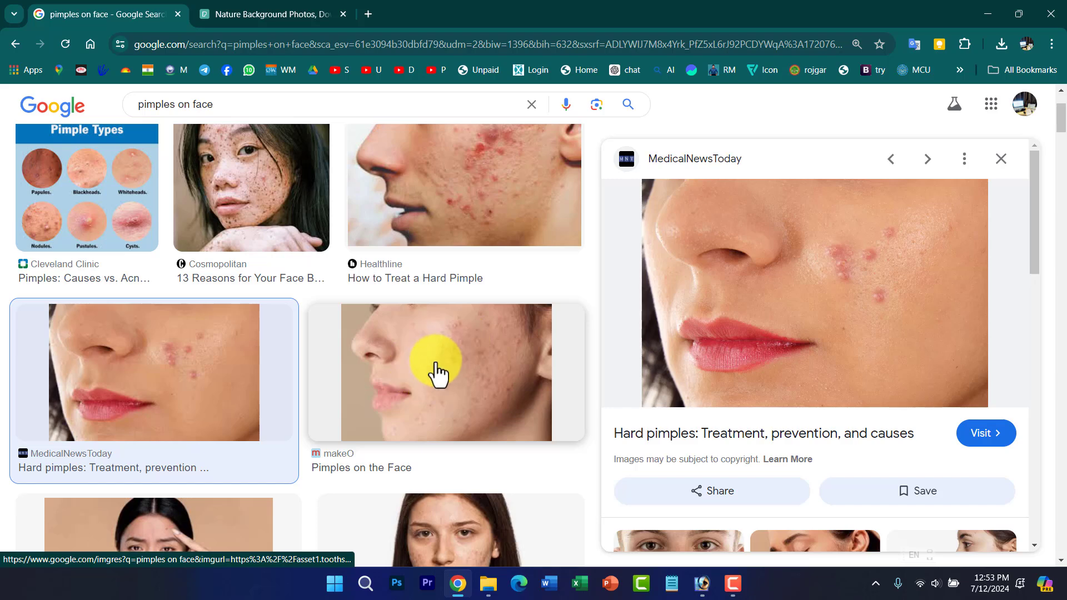
{"action": "scroll", "coordinate": [443, 361], "scroll_direction": "up", "scroll_amount": 3}
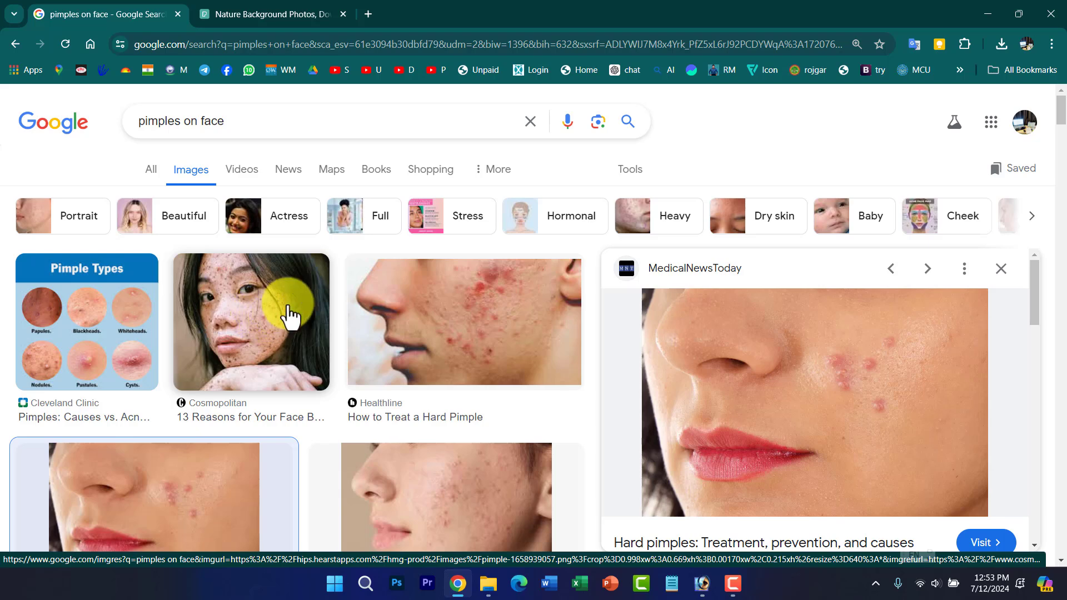
{"action": "right_click", "coordinate": [838, 333]}
{"action": "left_click", "coordinate": [887, 225]}
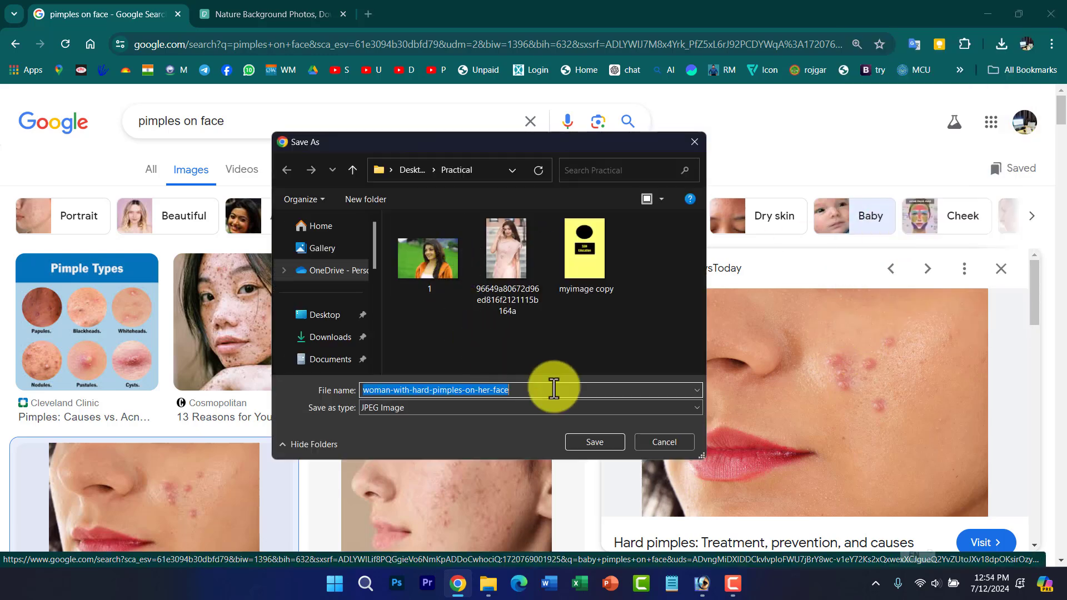
{"action": "left_click", "coordinate": [607, 440]}
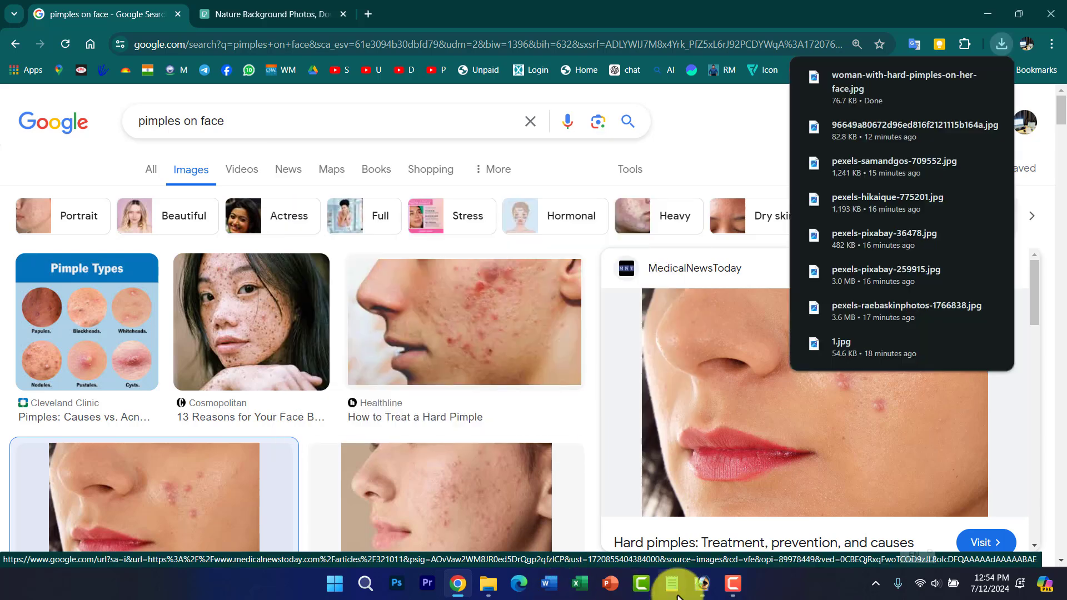
Step: Return to Photoshop, open woman-with-hard-pimples-on-her-face.jpg maximized at 100%, and move the Layers palette off the cheek
{"action": "left_click", "coordinate": [702, 583]}
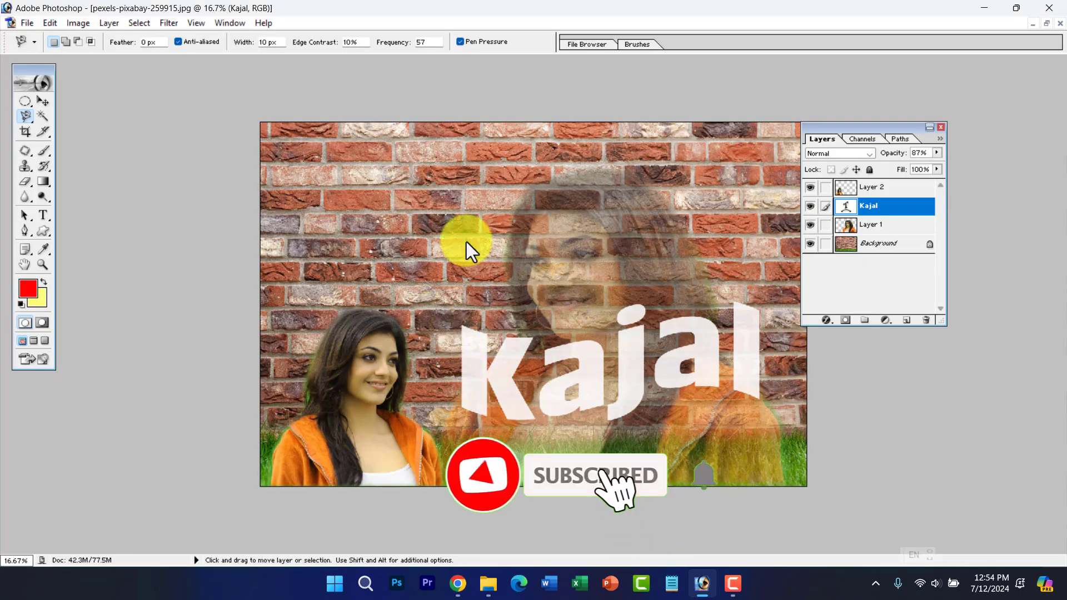
{"action": "key", "text": "ctrl+o"}
{"action": "left_click", "coordinate": [474, 265]}
{"action": "double_click", "coordinate": [474, 265]}
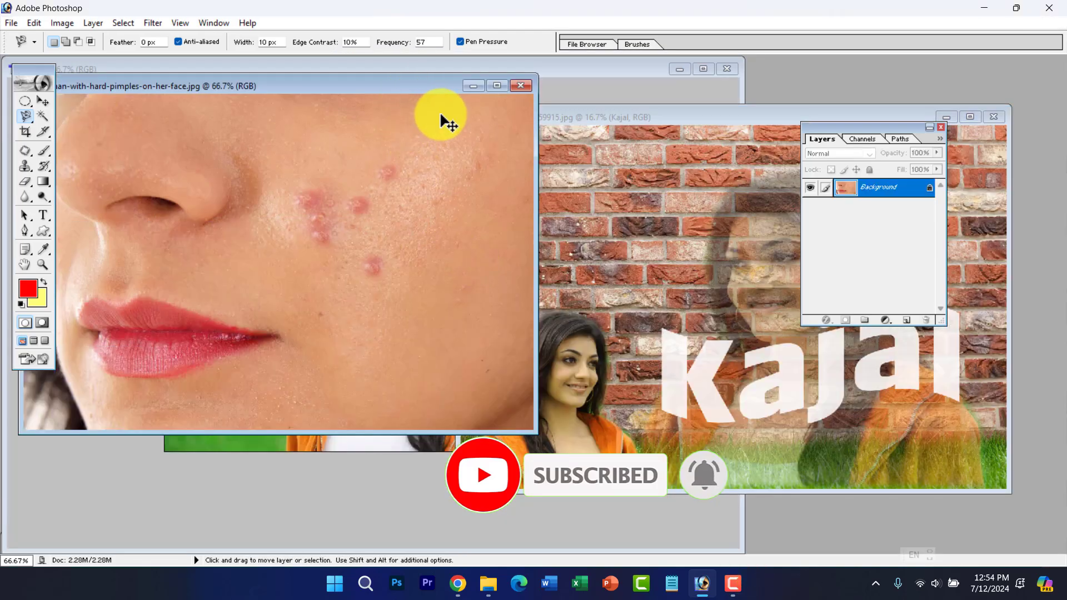
{"action": "double_click", "coordinate": [435, 89]}
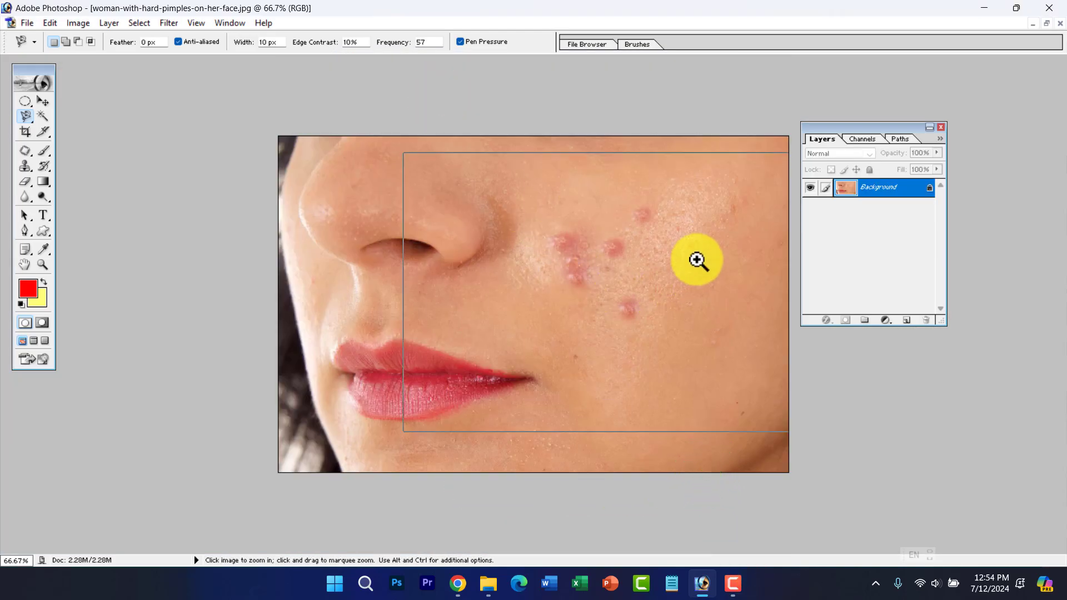
{"action": "key", "text": "ctrl+plus"}
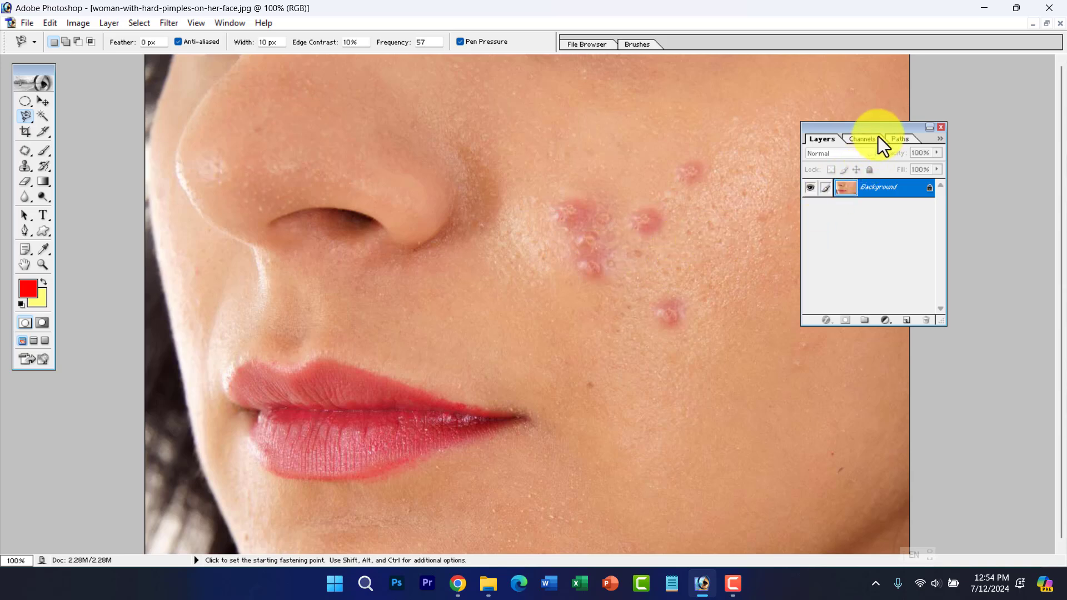
{"action": "left_click_drag", "start_coordinate": [882, 125], "coordinate": [972, 124]}
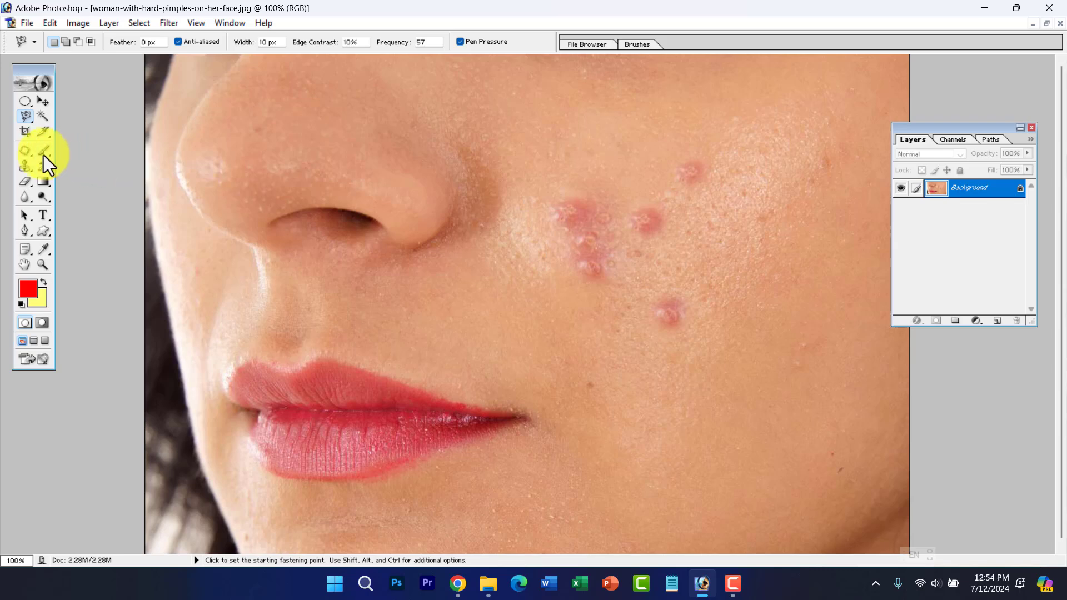
Step: Remove the lowest separate pimple on the cheek with the Patch tool in Source mode, using clear skin nearby, and deselect
{"action": "mouse_move", "coordinate": [32, 152]}
{"action": "left_mouse_down"}
{"action": "mouse_move", "coordinate": [105, 152]}
{"action": "mouse_move", "coordinate": [78, 164]}
{"action": "left_mouse_up"}
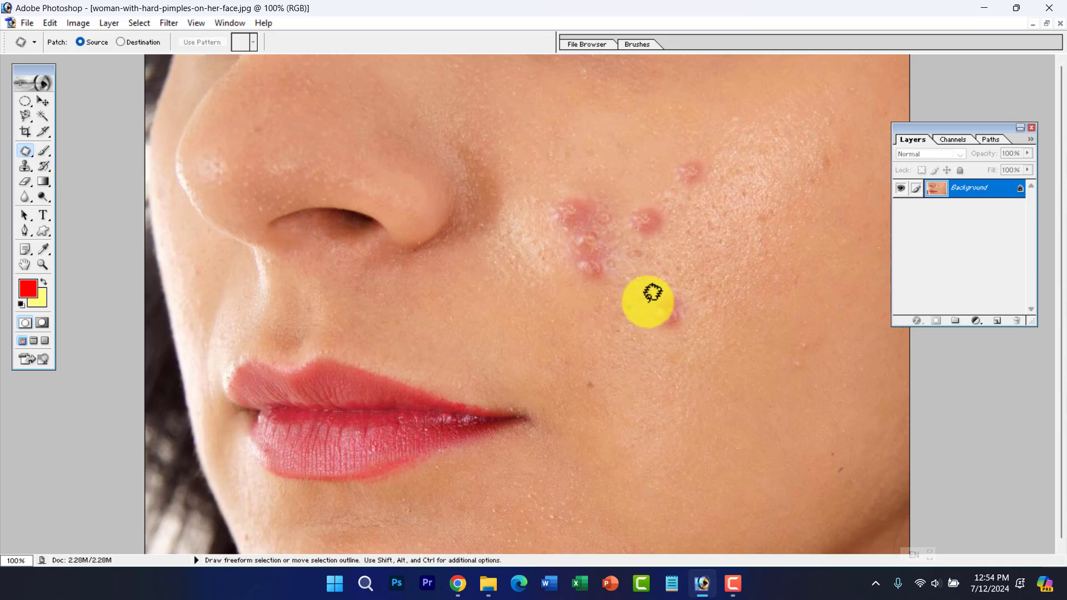
{"action": "mouse_move", "coordinate": [651, 296]}
{"action": "left_mouse_down"}
{"action": "mouse_move", "coordinate": [679, 278]}
{"action": "mouse_move", "coordinate": [695, 312]}
{"action": "mouse_move", "coordinate": [682, 322]}
{"action": "mouse_move", "coordinate": [650, 314]}
{"action": "mouse_move", "coordinate": [652, 301]}
{"action": "left_mouse_up"}
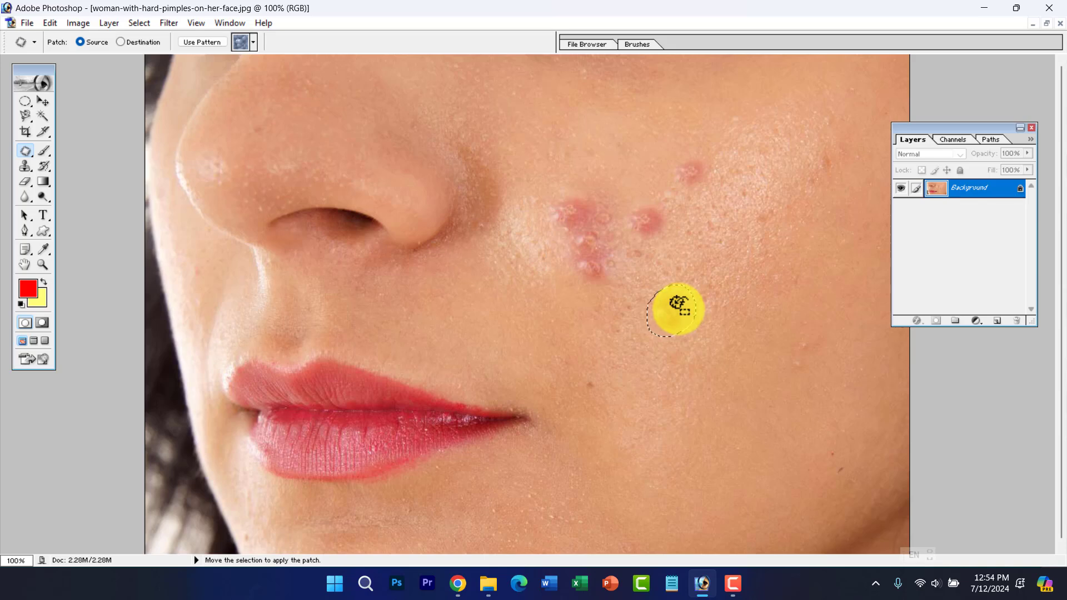
{"action": "left_click_drag", "start_coordinate": [678, 306], "coordinate": [692, 320]}
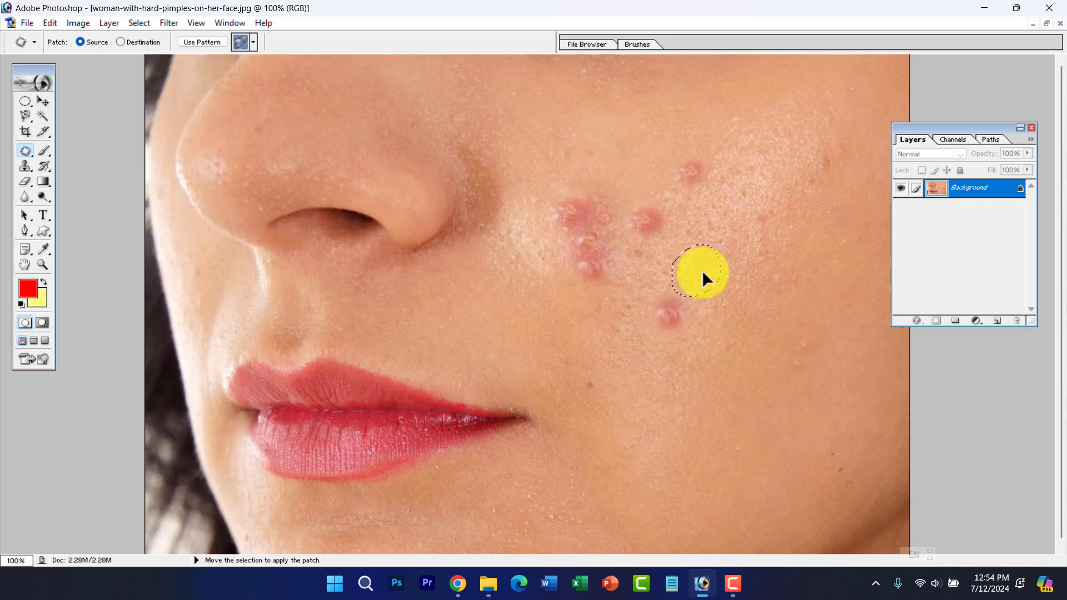
{"action": "left_click_drag", "start_coordinate": [703, 276], "coordinate": [703, 277]}
{"action": "key", "text": "ctrl+d"}
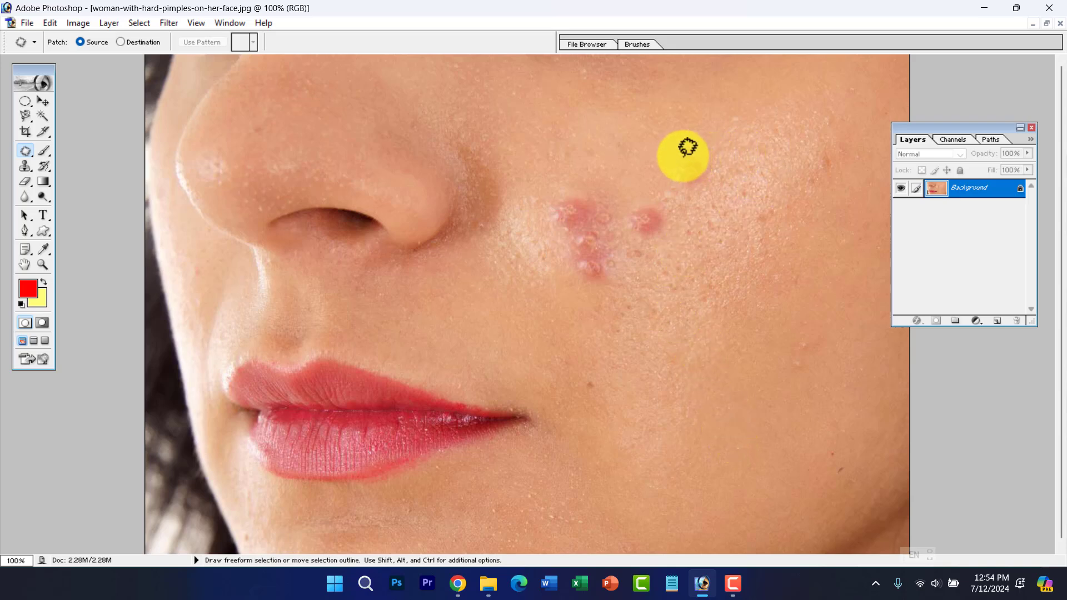
Step: Patch the uppermost pimple and the single pimple beside the cluster with nearby clear skin, clearing each selection
{"action": "mouse_move", "coordinate": [679, 156]}
{"action": "left_mouse_down"}
{"action": "mouse_move", "coordinate": [689, 193]}
{"action": "mouse_move", "coordinate": [709, 157]}
{"action": "mouse_move", "coordinate": [692, 148]}
{"action": "mouse_move", "coordinate": [698, 167]}
{"action": "left_mouse_up"}
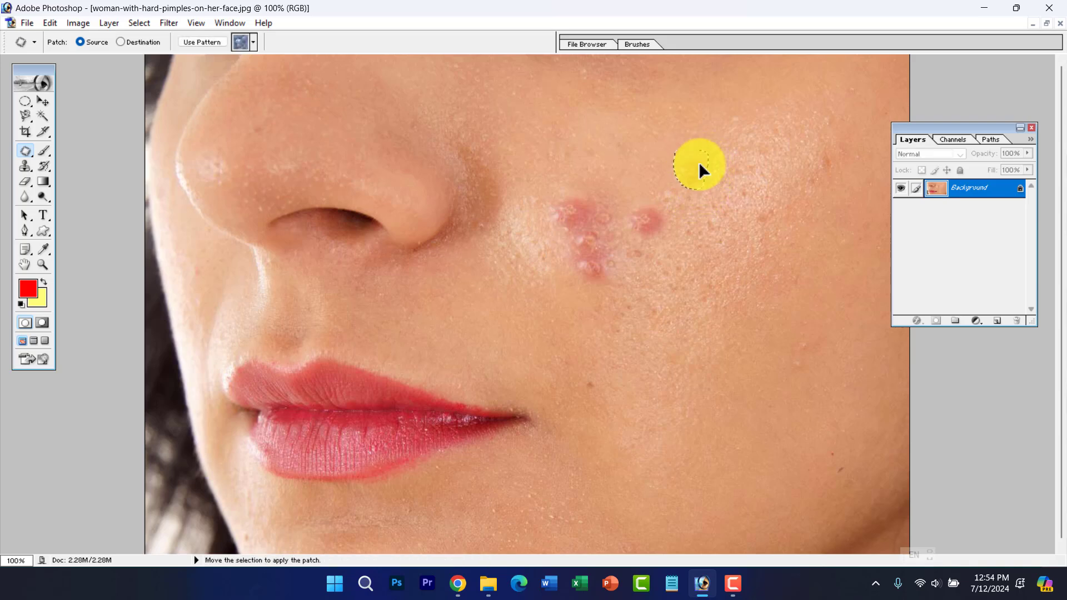
{"action": "left_click_drag", "start_coordinate": [719, 132], "coordinate": [718, 132]}
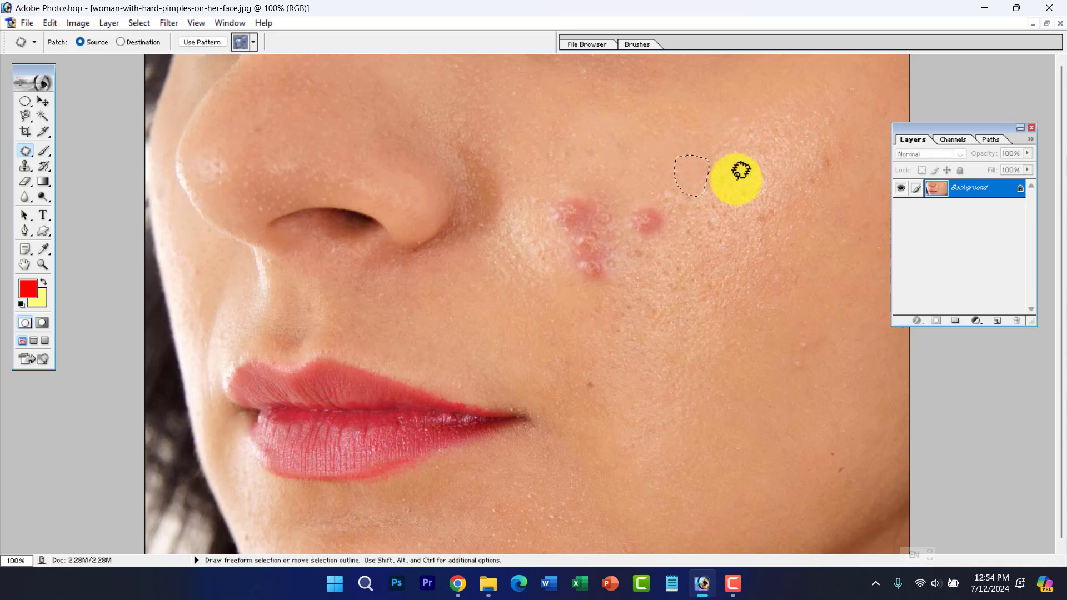
{"action": "left_click", "coordinate": [738, 214]}
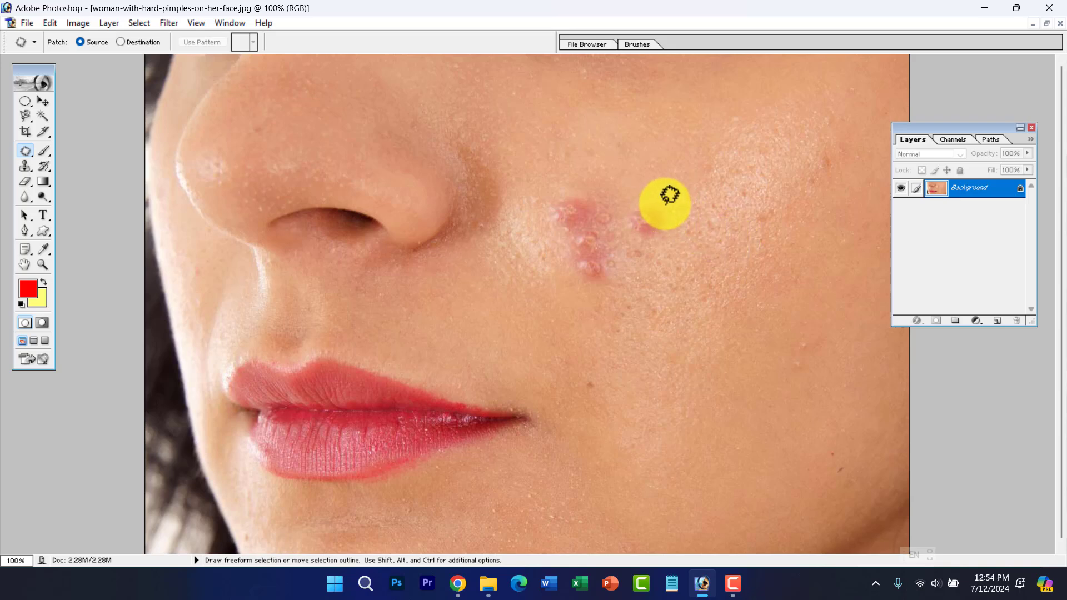
{"action": "mouse_move", "coordinate": [665, 203]}
{"action": "left_mouse_down"}
{"action": "mouse_move", "coordinate": [667, 238]}
{"action": "mouse_move", "coordinate": [642, 245]}
{"action": "mouse_move", "coordinate": [627, 222]}
{"action": "mouse_move", "coordinate": [673, 171]}
{"action": "mouse_move", "coordinate": [686, 176]}
{"action": "left_mouse_up"}
{"action": "left_click", "coordinate": [722, 213]}
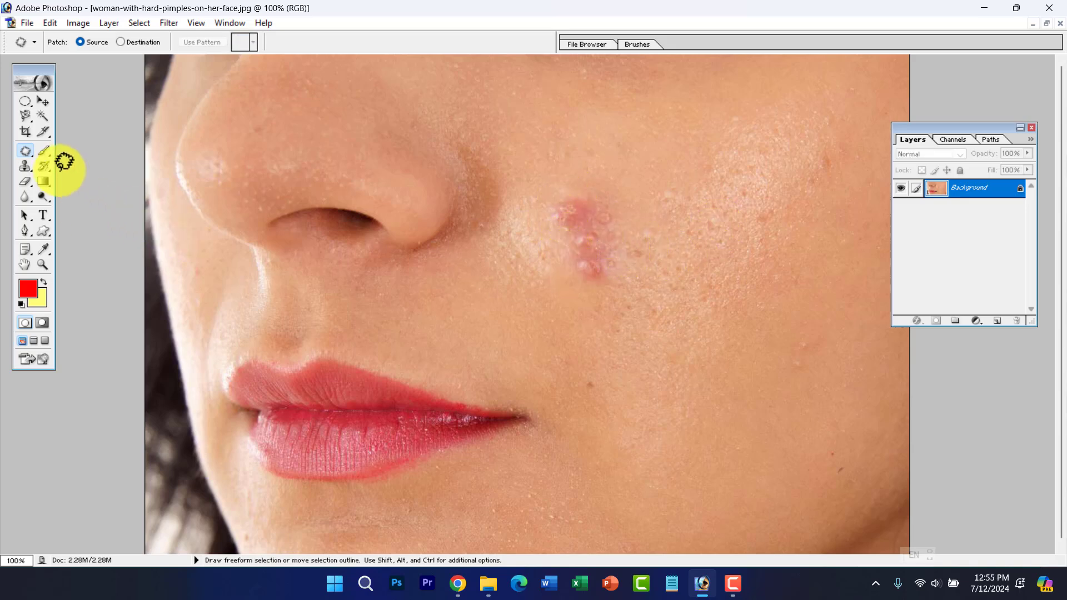
Step: Switch to the Healing Brush tool and set its brush diameter to 95 px
{"action": "left_click_drag", "start_coordinate": [33, 155], "coordinate": [81, 151]}
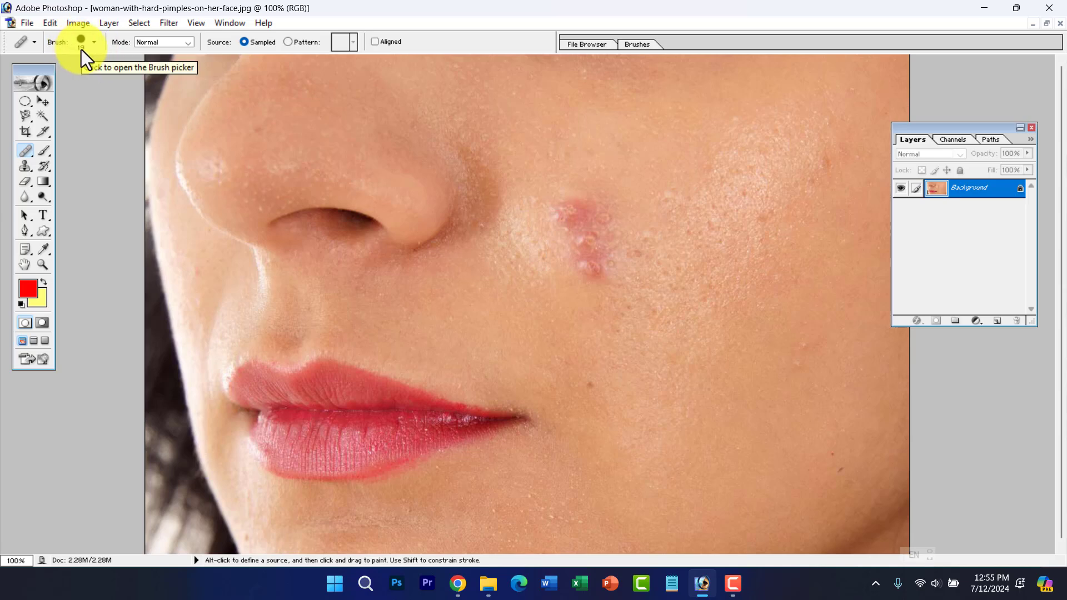
{"action": "left_click", "coordinate": [94, 43]}
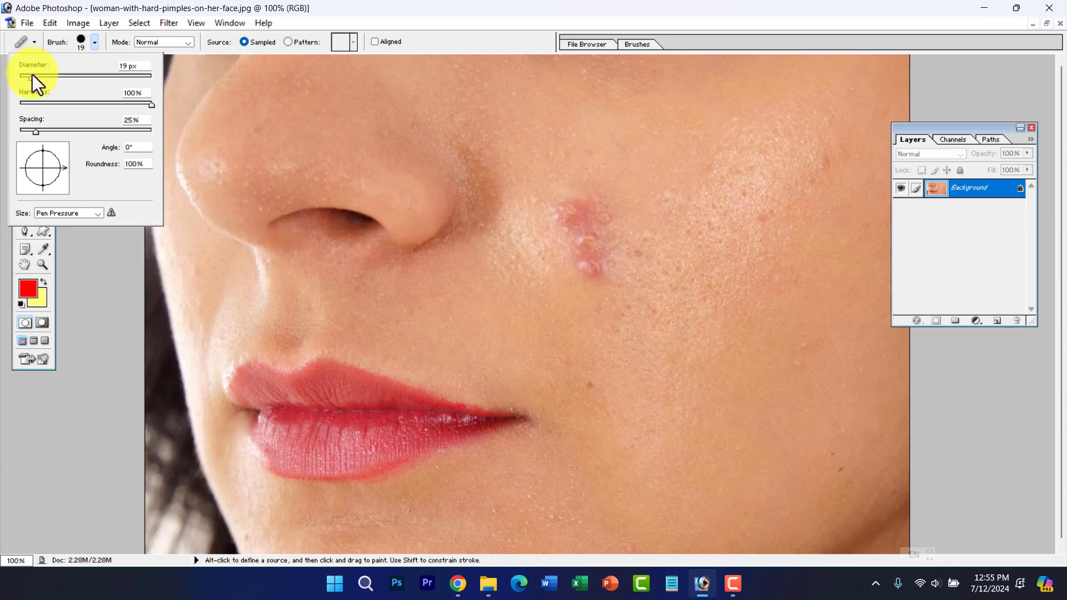
{"action": "left_click_drag", "start_coordinate": [32, 76], "coordinate": [38, 77]}
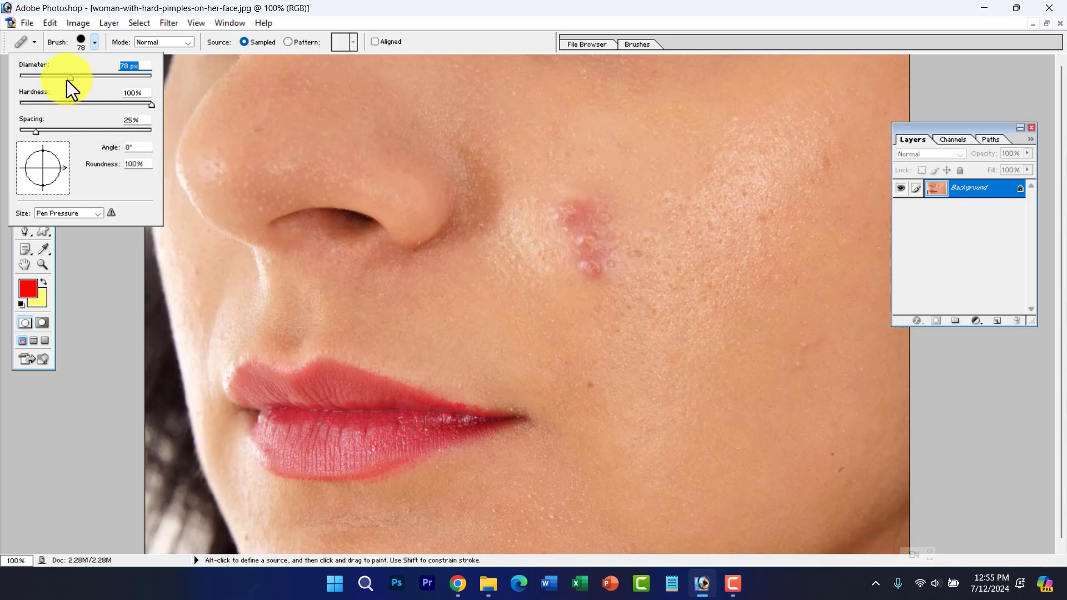
{"action": "left_click_drag", "start_coordinate": [66, 80], "coordinate": [75, 78]}
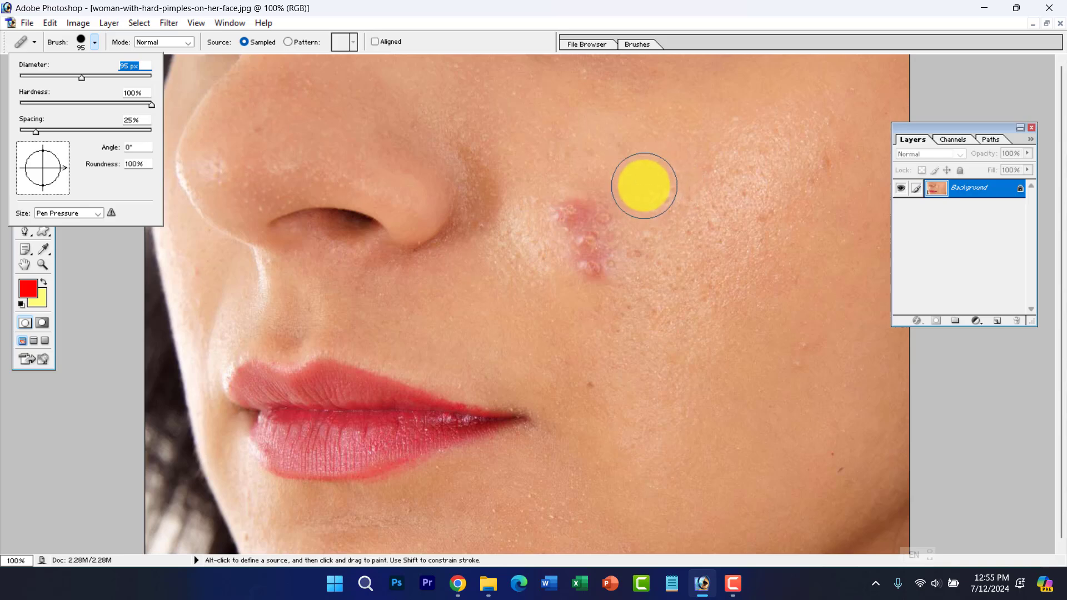
{"action": "left_click", "coordinate": [645, 186]}
{"action": "left_click", "coordinate": [548, 227]}
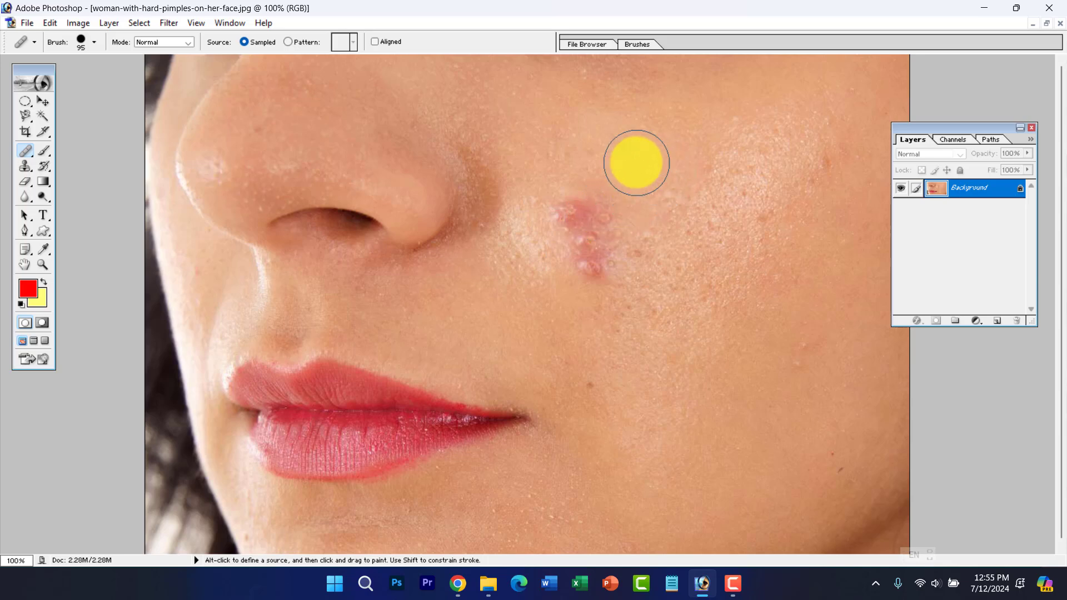
Step: Heal the remaining pimple cluster beside the nose by painting over it with clear skin sampled from the cheek
{"action": "key", "text": "alt"}
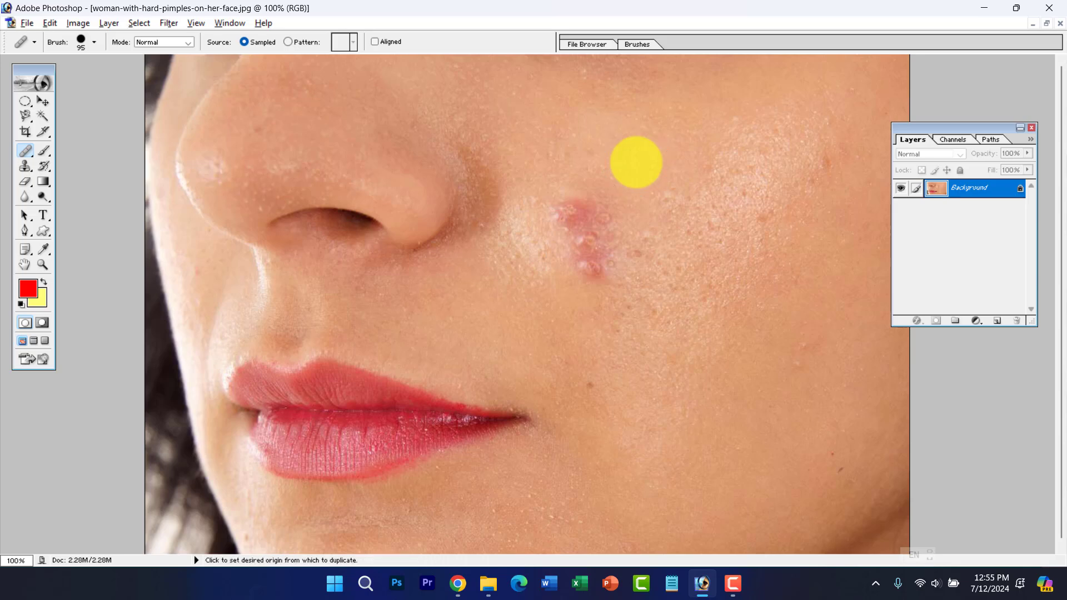
{"action": "left_click", "coordinate": [664, 196], "text": "alt"}
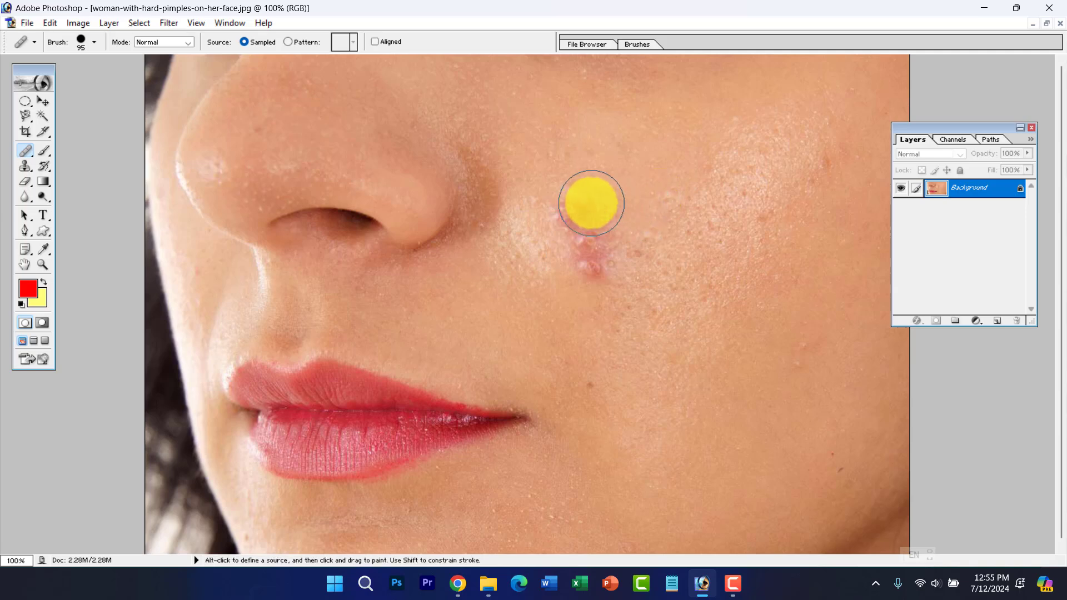
{"action": "left_click_drag", "start_coordinate": [569, 210], "coordinate": [602, 274]}
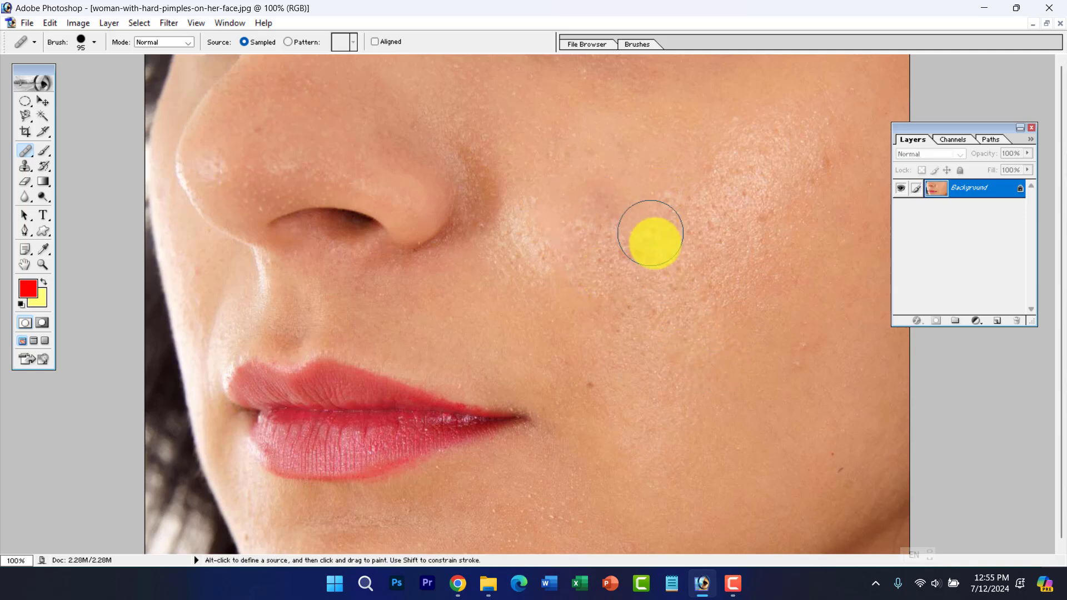
{"action": "left_click", "coordinate": [658, 195], "text": "alt"}
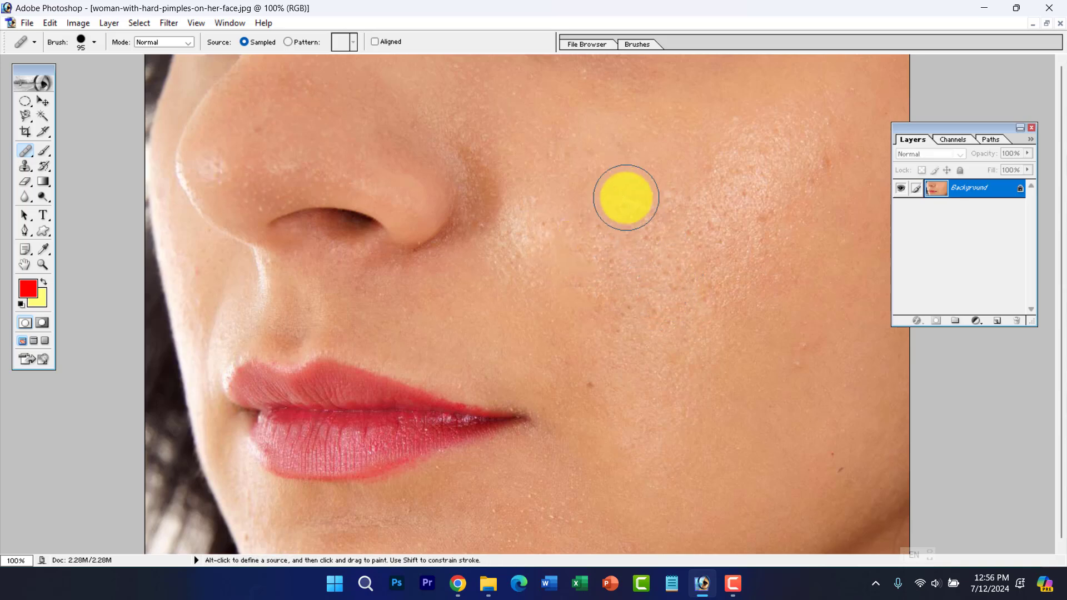
Step: Lighten the skin across the whole face using the Dodge tool with a 917 px brush
{"action": "left_click", "coordinate": [655, 332], "text": "ctrl+alt"}
{"action": "left_click", "coordinate": [654, 332], "text": "ctrl+alt"}
{"action": "left_click", "coordinate": [655, 332], "text": "ctrl+alt"}
{"action": "left_click", "coordinate": [655, 332], "text": "ctrl+alt"}
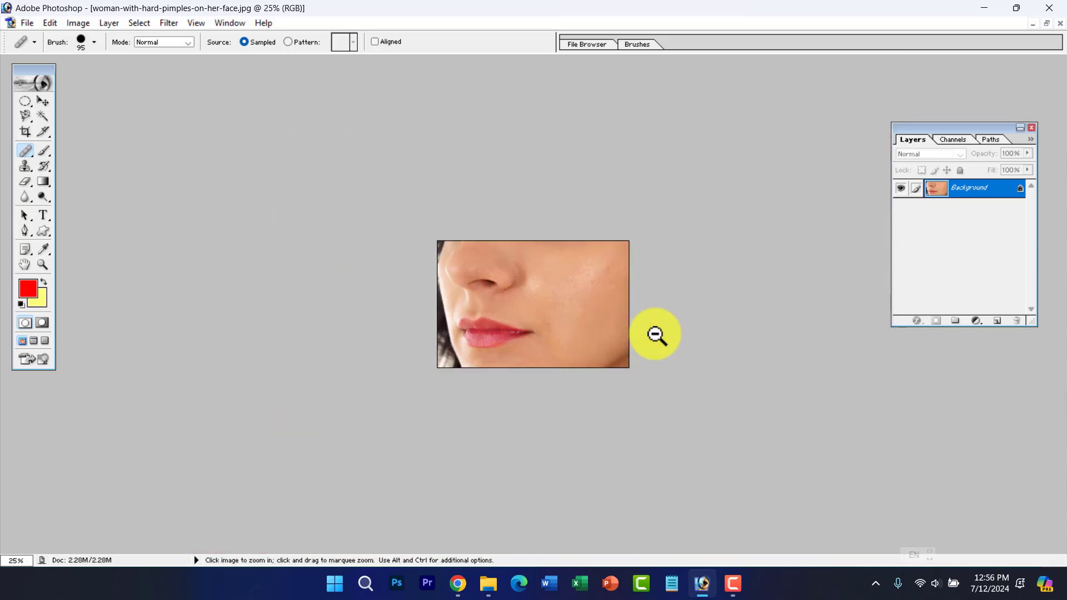
{"action": "left_click", "coordinate": [466, 256], "text": "ctrl"}
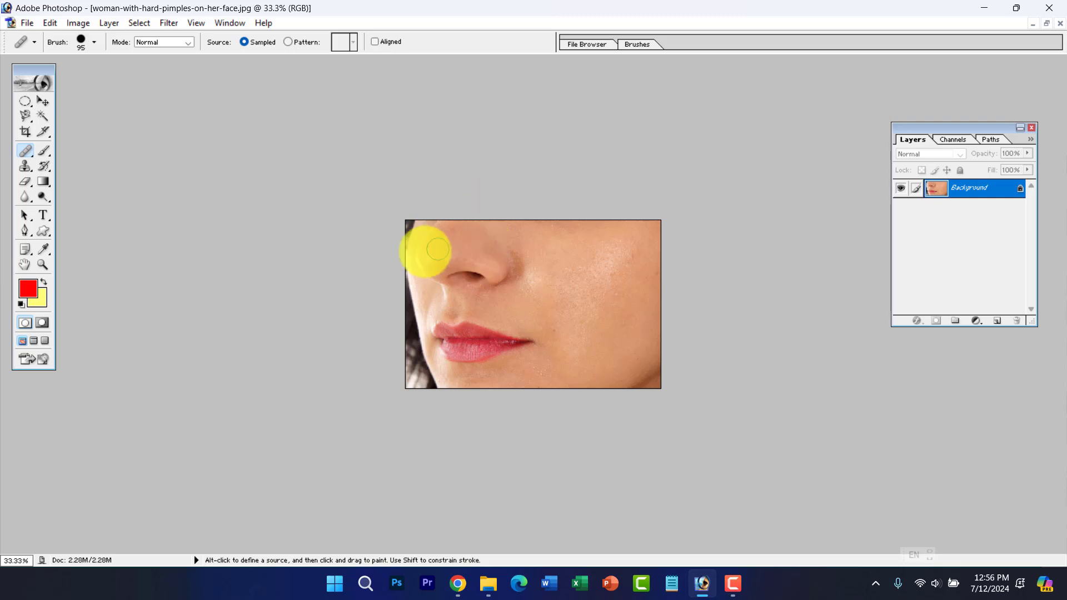
{"action": "left_click_drag", "start_coordinate": [43, 195], "coordinate": [97, 198]}
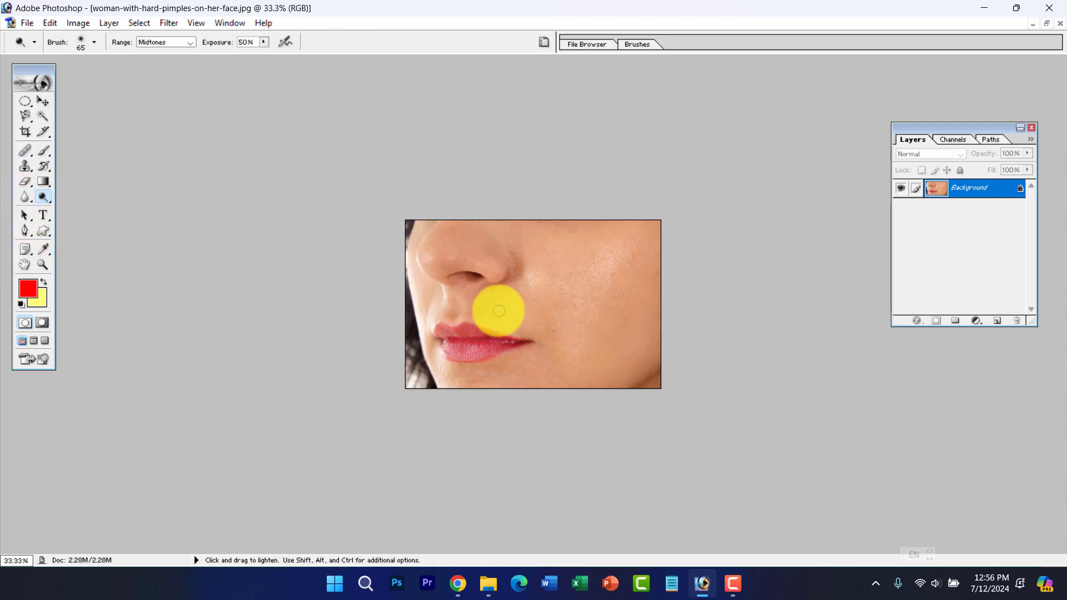
{"action": "left_click", "coordinate": [92, 44]}
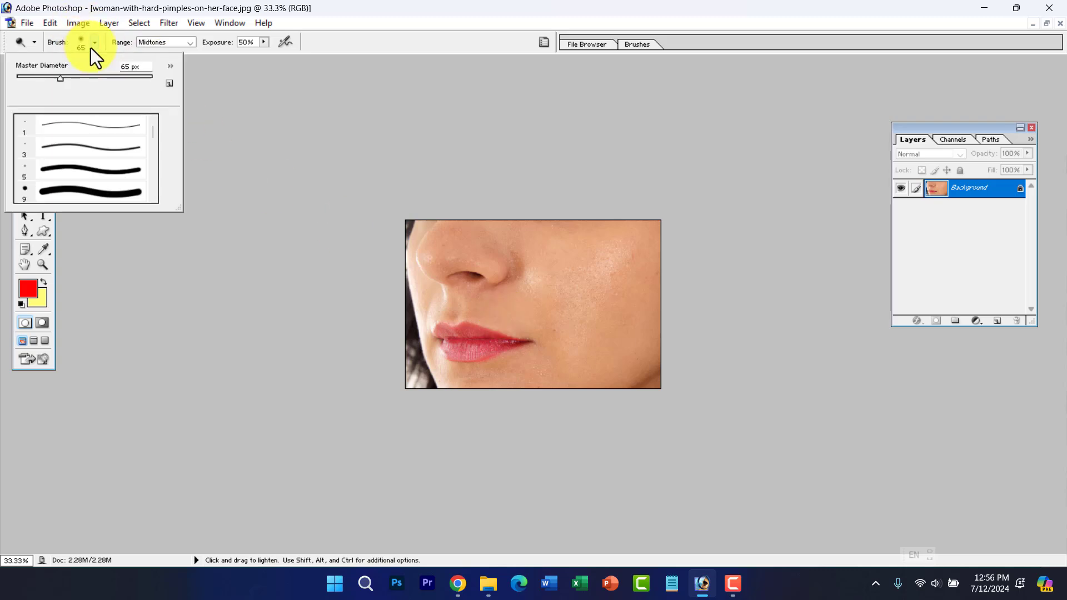
{"action": "left_click_drag", "start_coordinate": [108, 81], "coordinate": [144, 85]}
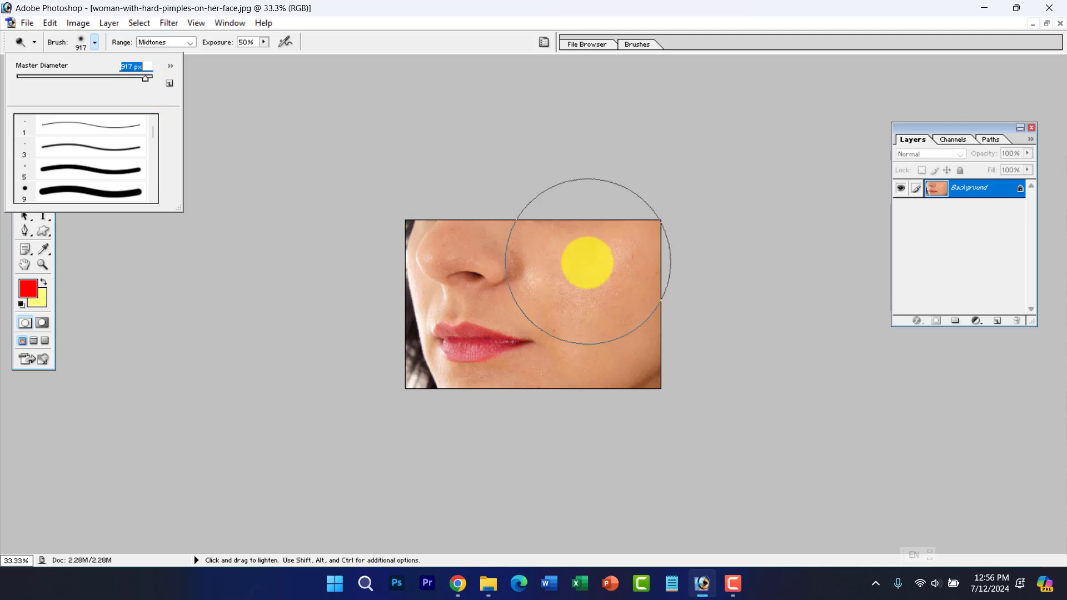
{"action": "mouse_move", "coordinate": [570, 264]}
{"action": "left_mouse_down"}
{"action": "mouse_move", "coordinate": [606, 342]}
{"action": "mouse_move", "coordinate": [604, 273]}
{"action": "mouse_move", "coordinate": [666, 326]}
{"action": "mouse_move", "coordinate": [593, 311]}
{"action": "mouse_move", "coordinate": [519, 264]}
{"action": "mouse_move", "coordinate": [463, 261]}
{"action": "mouse_move", "coordinate": [452, 329]}
{"action": "mouse_move", "coordinate": [492, 392]}
{"action": "mouse_move", "coordinate": [585, 281]}
{"action": "mouse_move", "coordinate": [631, 260]}
{"action": "mouse_move", "coordinate": [664, 335]}
{"action": "left_mouse_up"}
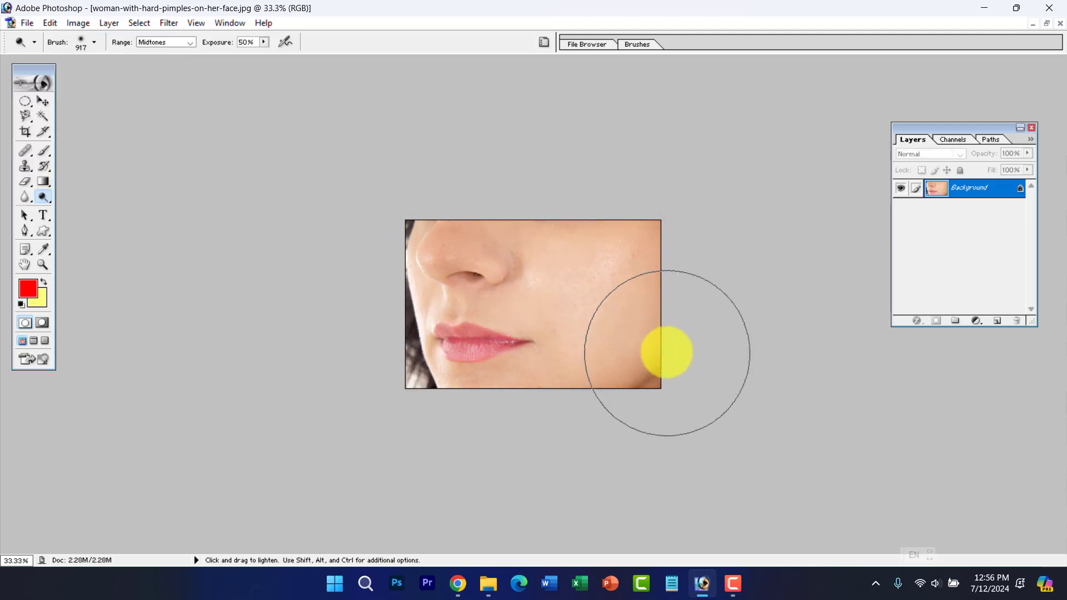
Step: Switch to the Sharpen tool and set its brush diameter to 965 px
{"action": "left_click", "coordinate": [514, 272], "text": "ctrl"}
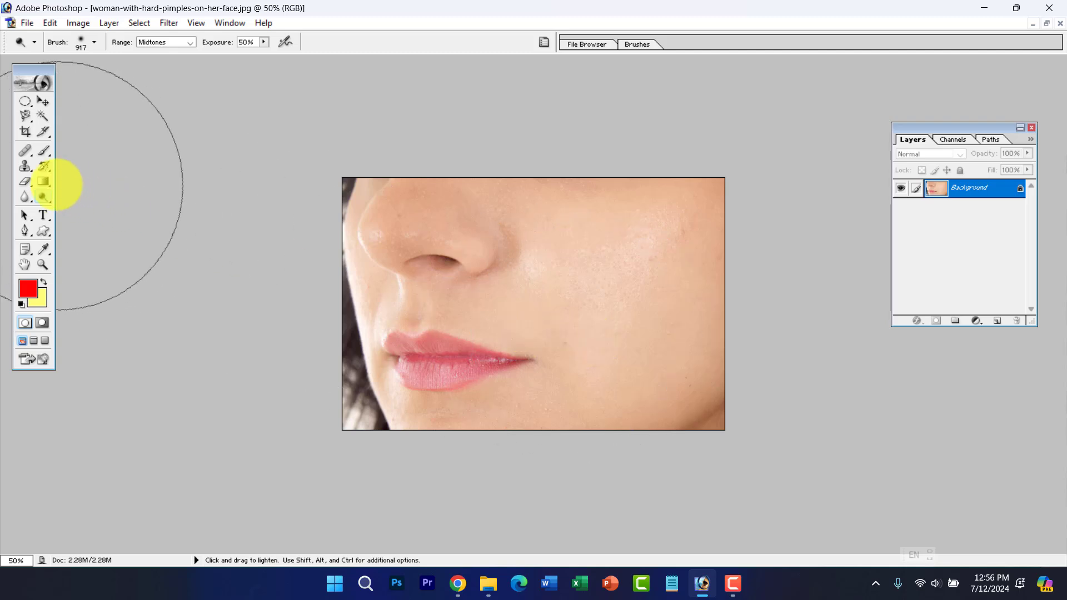
{"action": "left_click", "coordinate": [45, 199]}
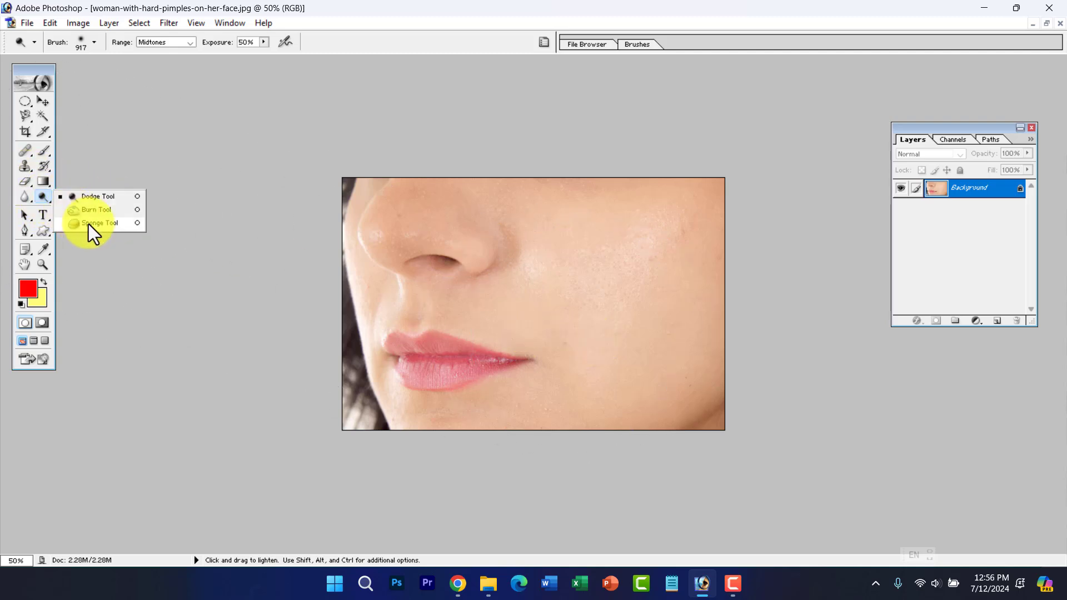
{"action": "left_click", "coordinate": [25, 197]}
{"action": "left_click", "coordinate": [31, 199]}
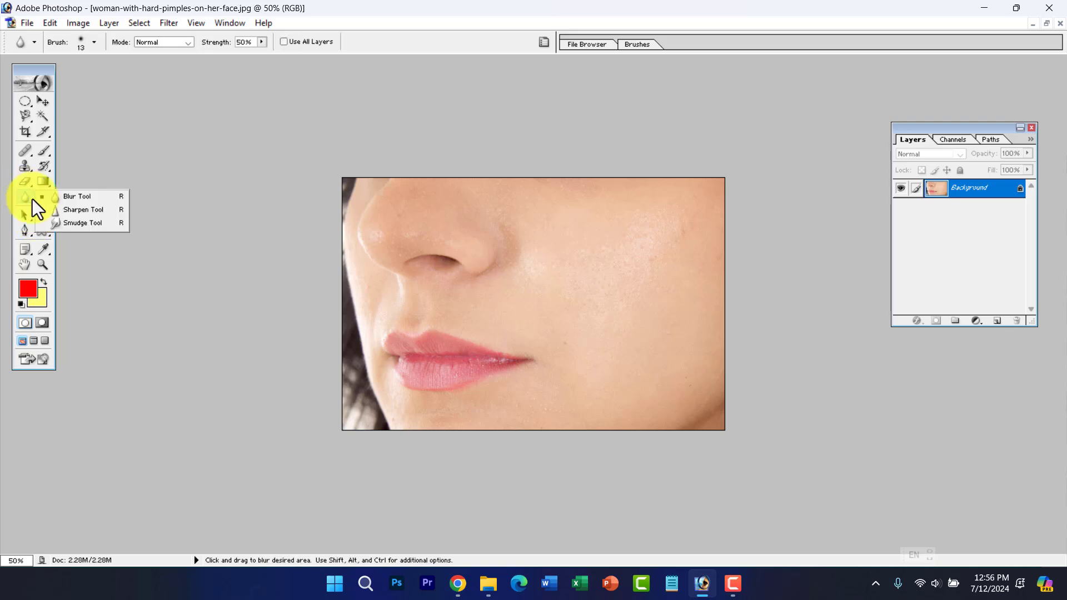
{"action": "left_click", "coordinate": [79, 211]}
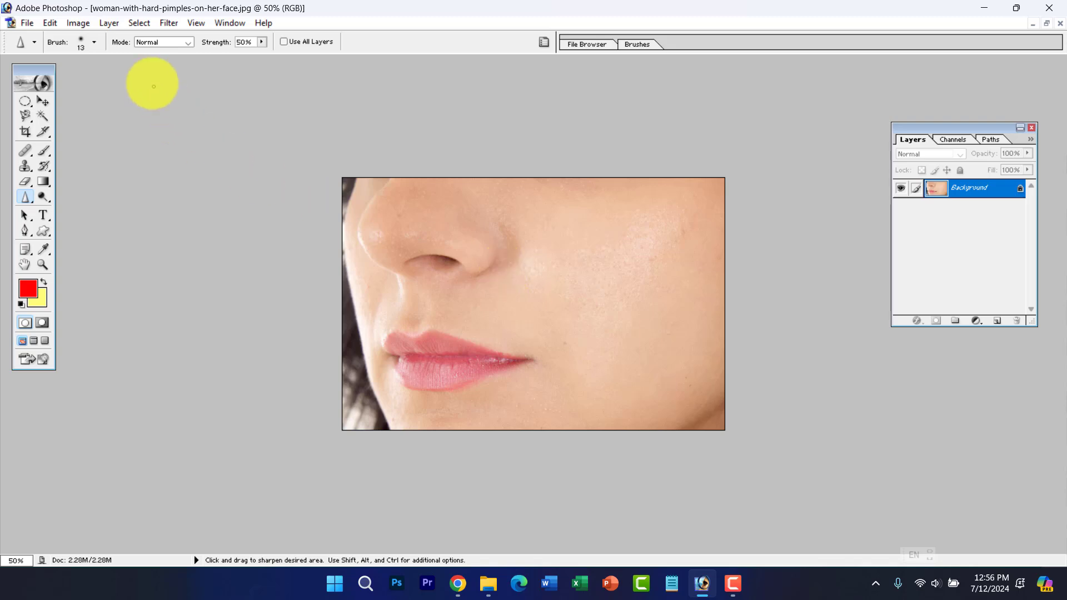
{"action": "left_click", "coordinate": [94, 42]}
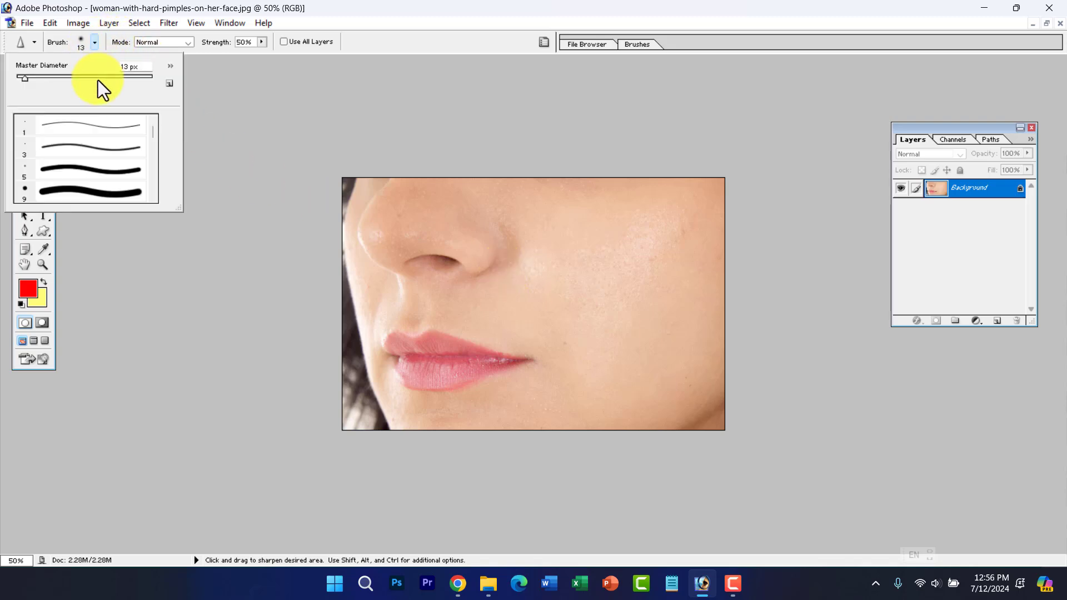
{"action": "mouse_move", "coordinate": [98, 79]}
{"action": "left_mouse_down"}
{"action": "mouse_move", "coordinate": [152, 82]}
{"action": "mouse_move", "coordinate": [145, 78]}
{"action": "left_mouse_up"}
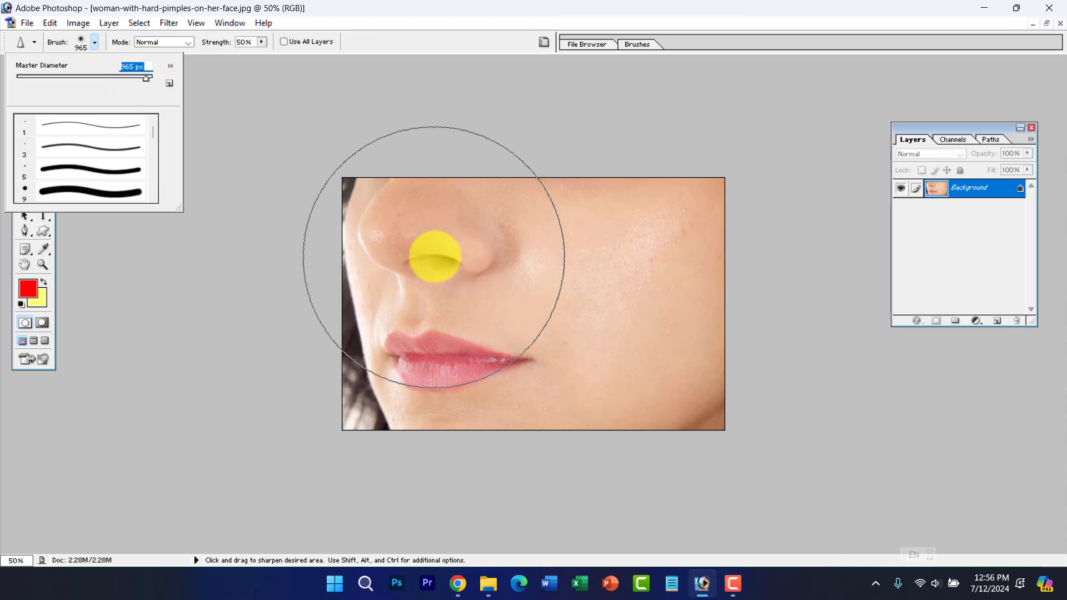
Step: Sharpen the nose and cheek skin with the Sharpen tool, checking the face at a smaller and larger view
{"action": "left_click", "coordinate": [477, 204]}
{"action": "mouse_move", "coordinate": [658, 239]}
{"action": "left_mouse_down"}
{"action": "mouse_move", "coordinate": [607, 292]}
{"action": "mouse_move", "coordinate": [614, 217]}
{"action": "mouse_move", "coordinate": [621, 245]}
{"action": "left_mouse_up"}
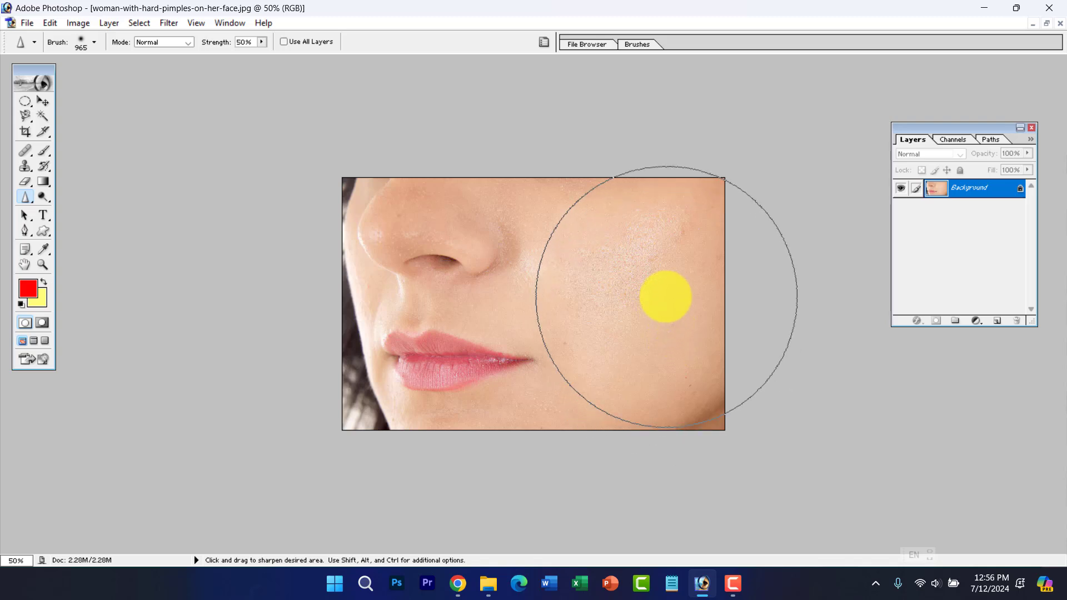
{"action": "left_click", "coordinate": [586, 262], "text": "alt"}
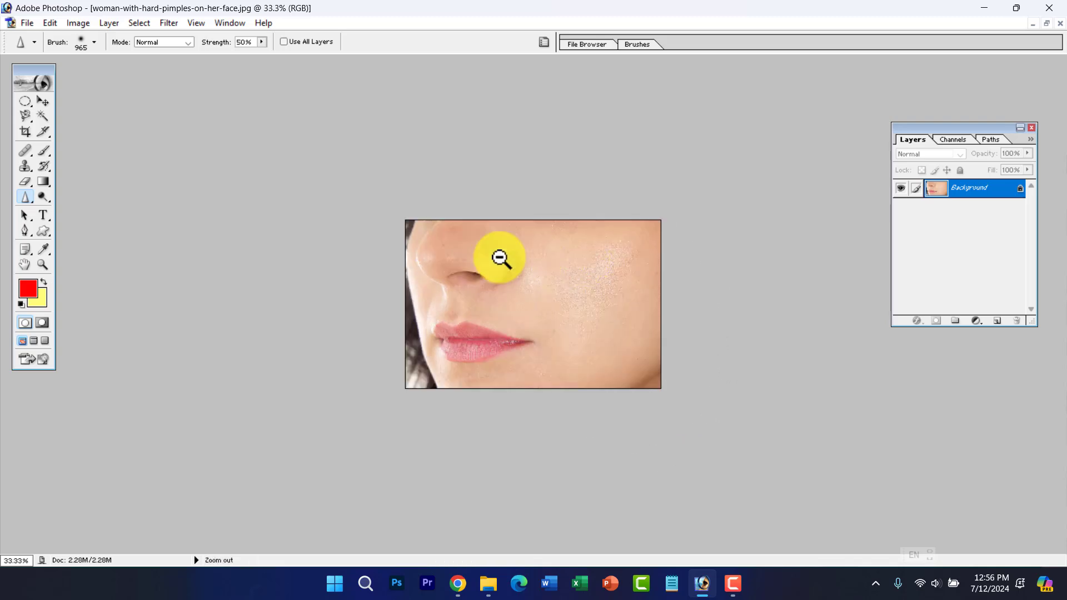
{"action": "left_click", "coordinate": [536, 243], "text": "ctrl"}
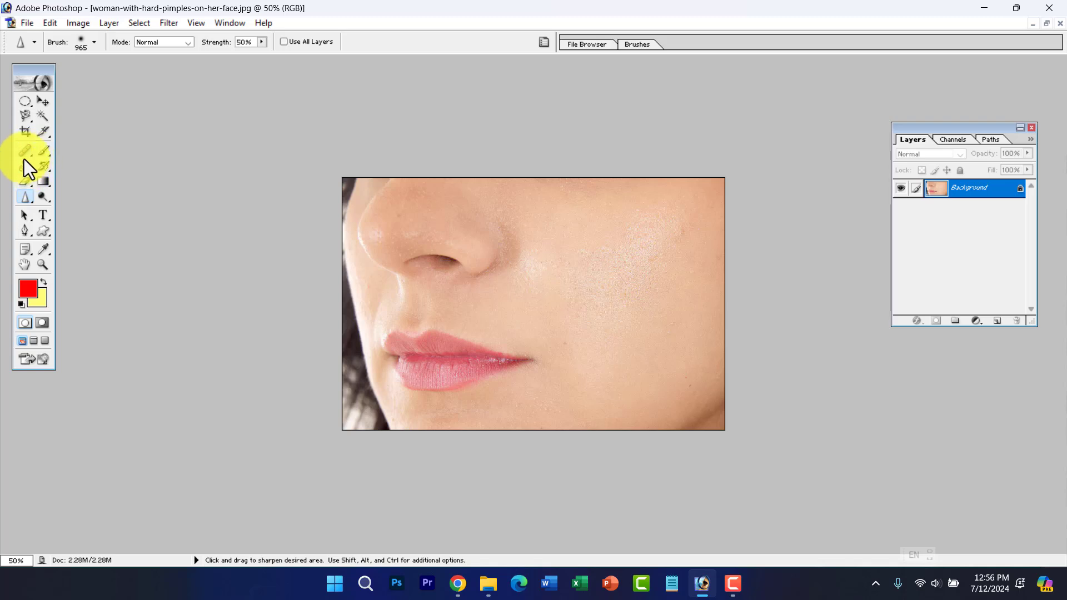
{"action": "left_click_drag", "start_coordinate": [25, 153], "coordinate": [96, 159]}
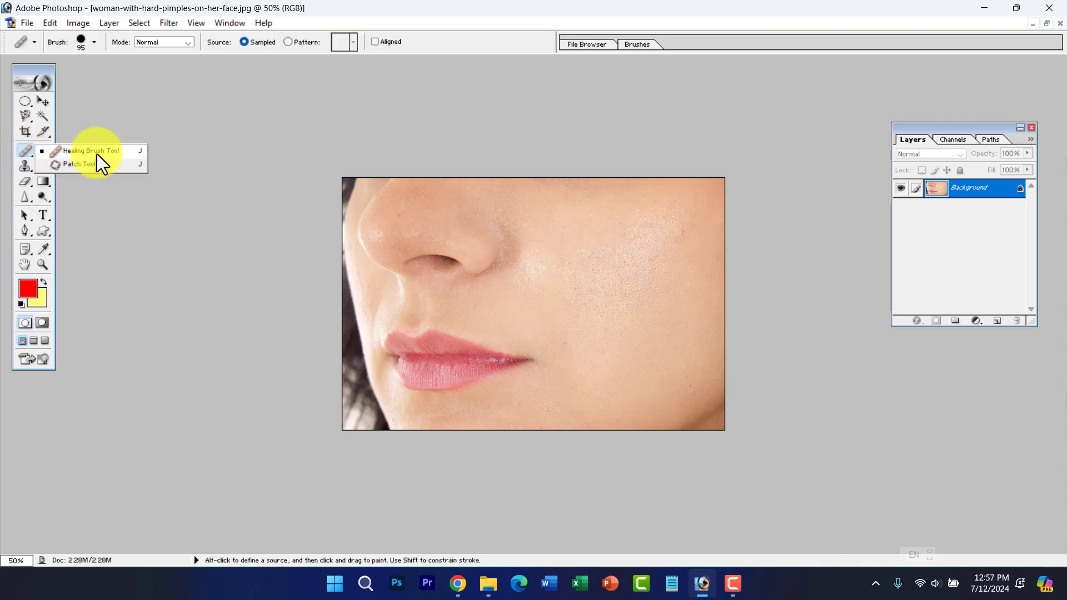
{"action": "left_click_drag", "start_coordinate": [96, 154], "coordinate": [96, 153]}
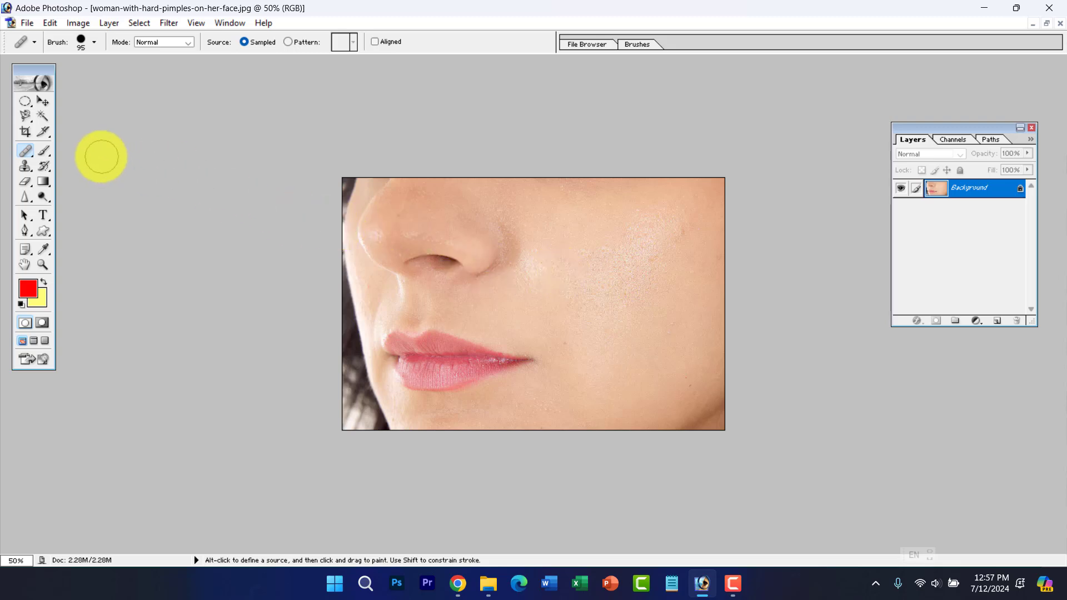
{"action": "left_click_drag", "start_coordinate": [25, 144], "coordinate": [25, 144]}
{"action": "left_click", "coordinate": [68, 165]}
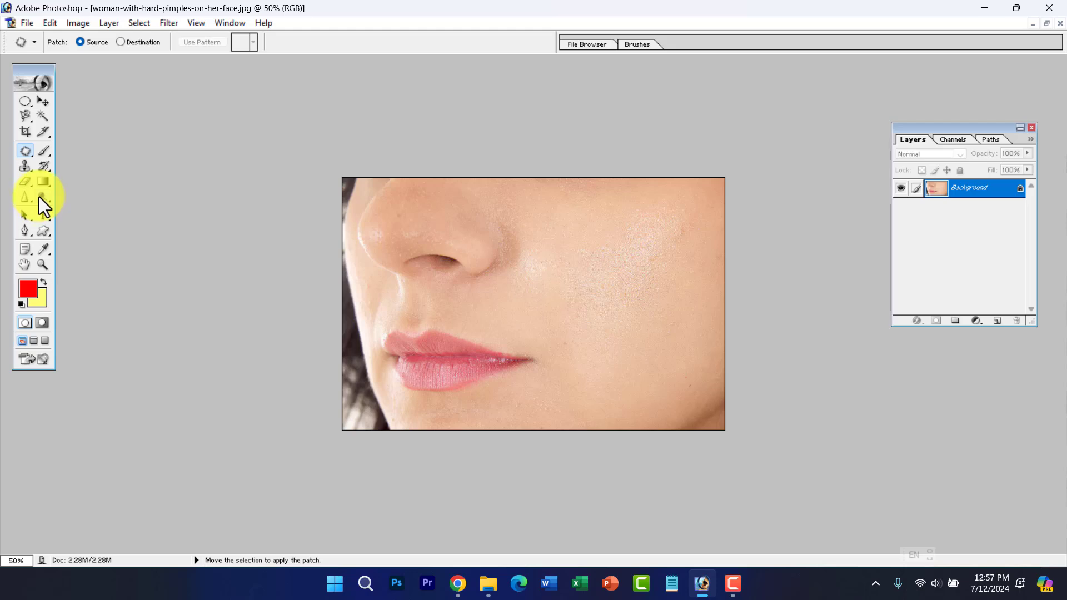
Step: Clear the selection around the woman in 1.jpg and lighten the photo using the Dodge tool with a 917 px brush
{"action": "left_click", "coordinate": [41, 201]}
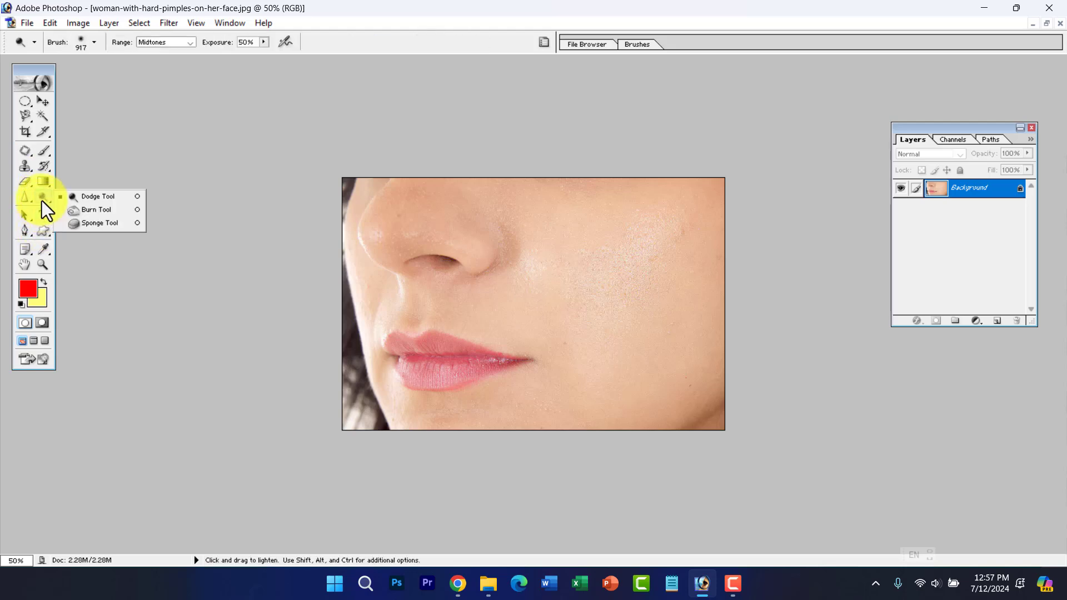
{"action": "left_click", "coordinate": [99, 200]}
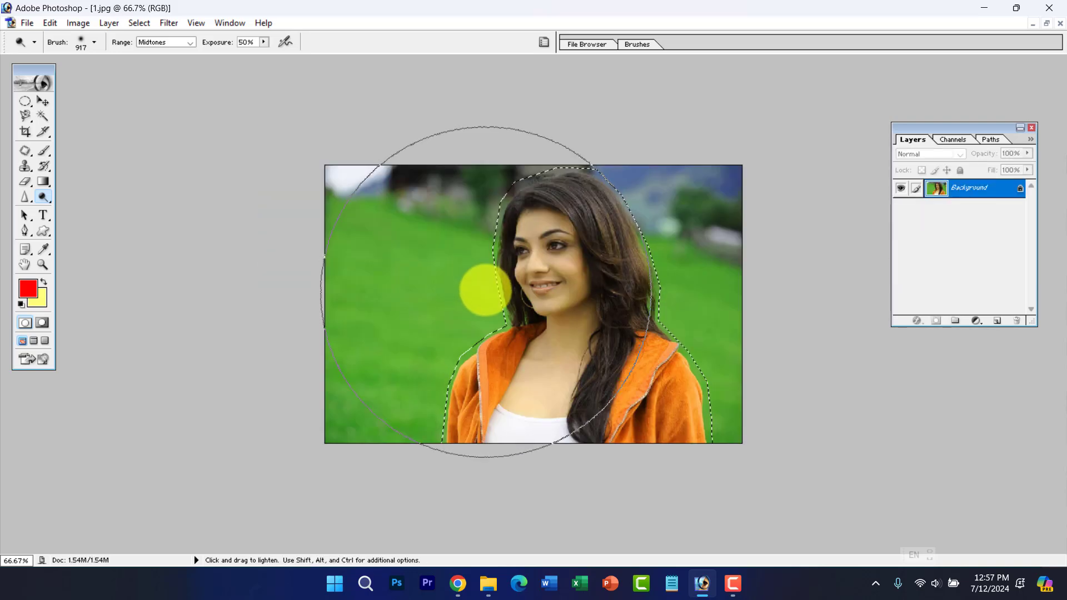
{"action": "key", "text": "ctrl+d"}
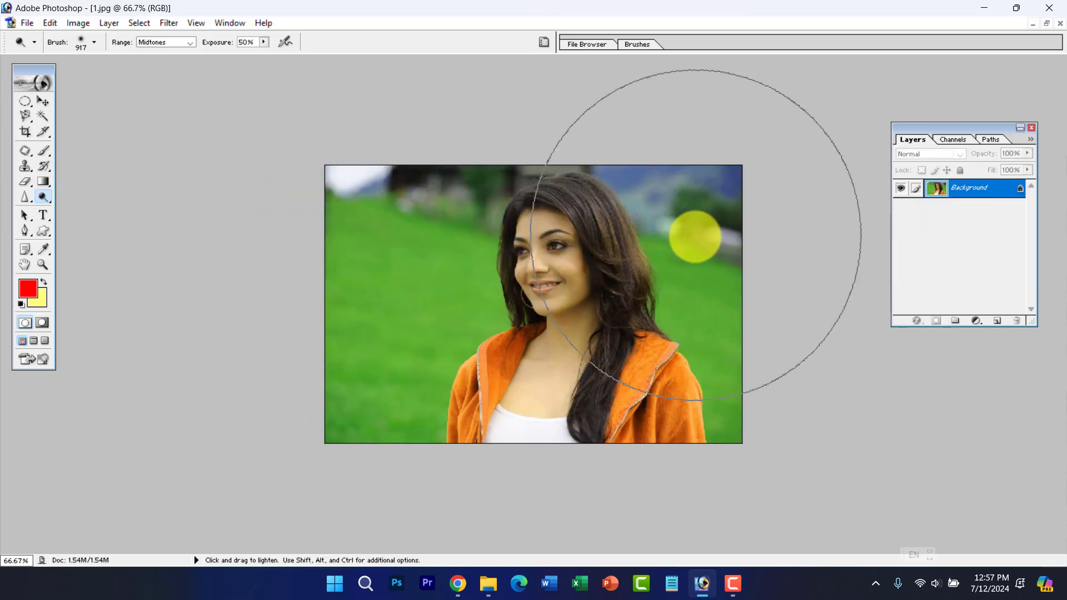
{"action": "mouse_move", "coordinate": [631, 232]}
{"action": "left_mouse_down"}
{"action": "mouse_move", "coordinate": [595, 230]}
{"action": "mouse_move", "coordinate": [601, 257]}
{"action": "left_mouse_up"}
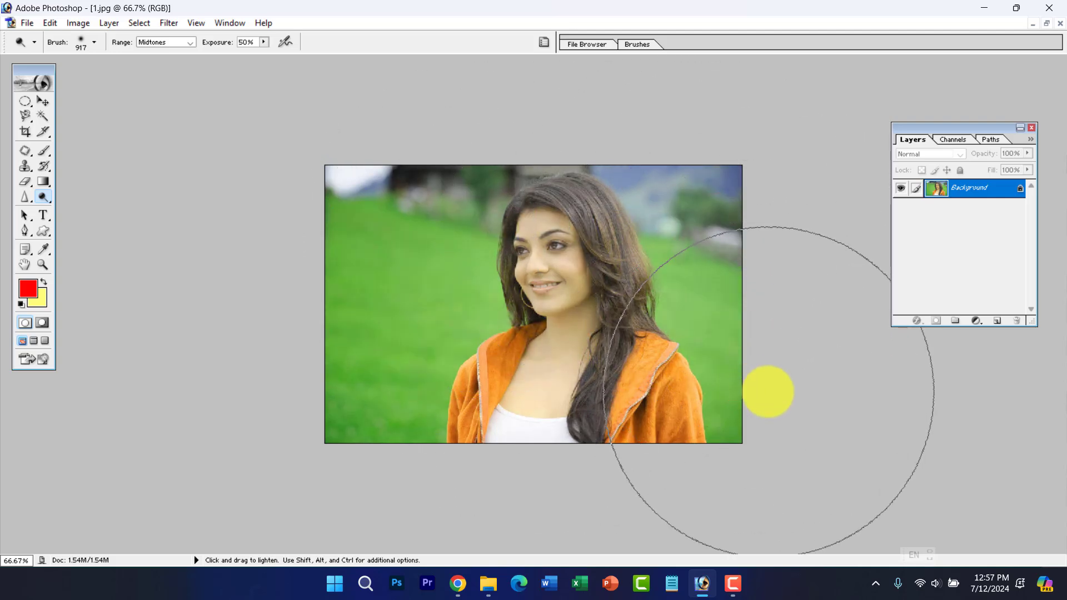
Step: Darken the photo of the woman using the Burn tool with a 486 px brush
{"action": "left_click", "coordinate": [43, 196]}
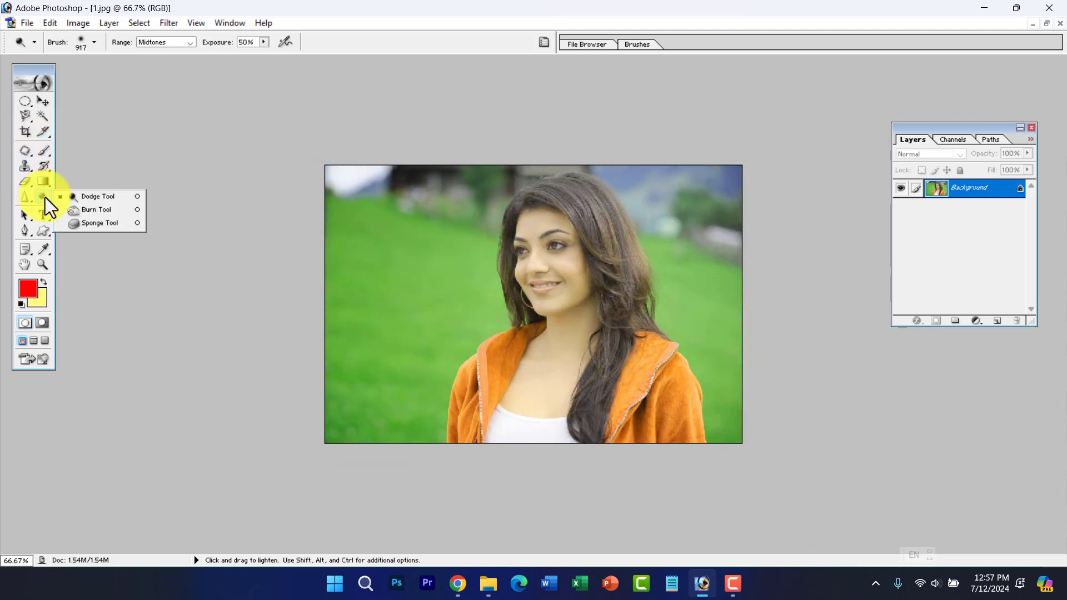
{"action": "left_click", "coordinate": [96, 210]}
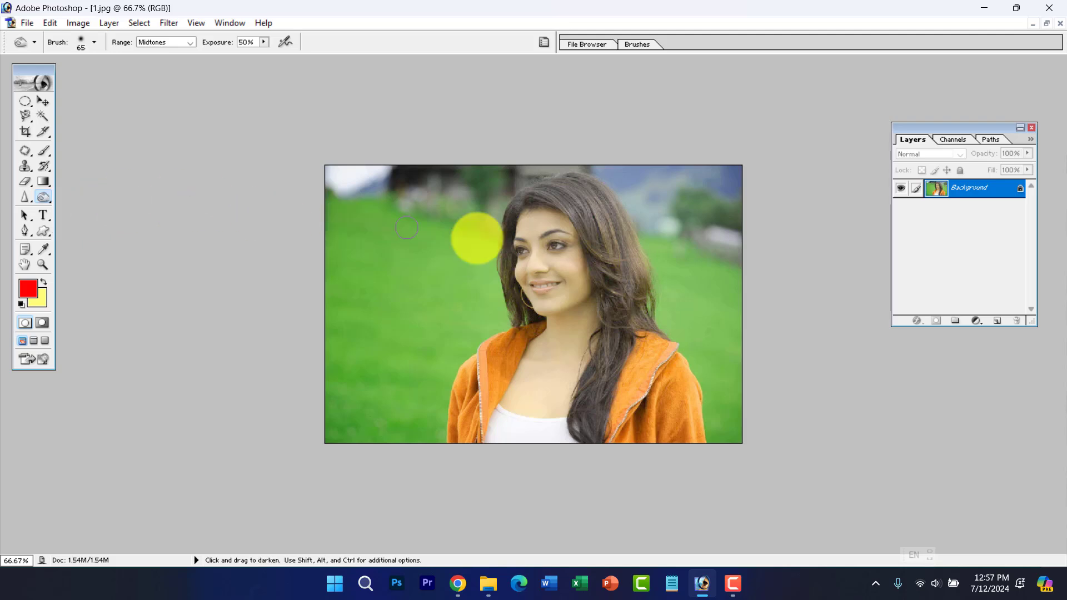
{"action": "left_click", "coordinate": [94, 43]}
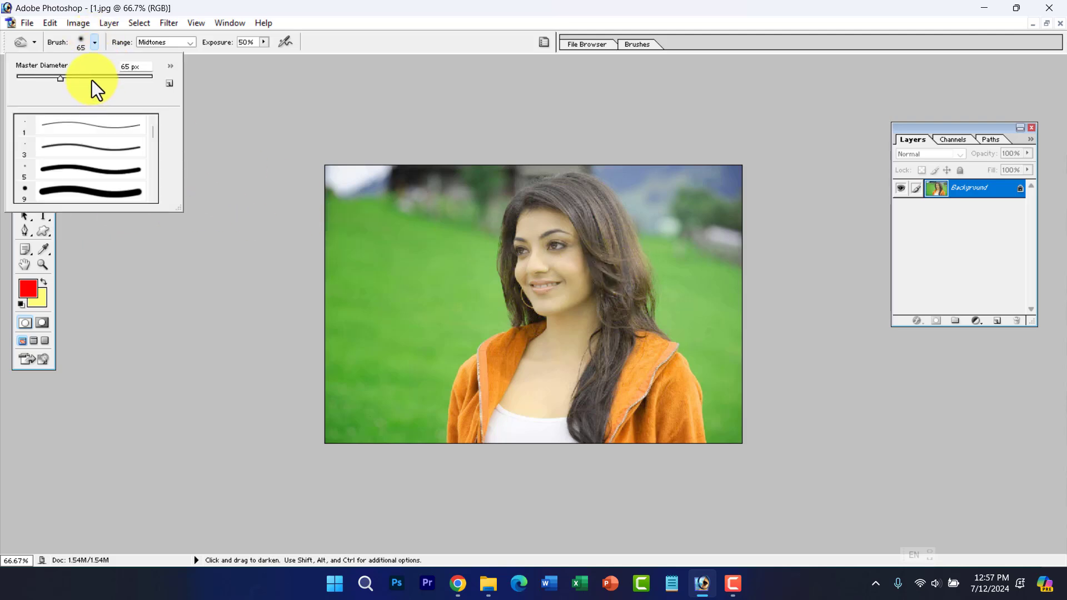
{"action": "left_click_drag", "start_coordinate": [92, 78], "coordinate": [121, 79]}
{"action": "left_click", "coordinate": [137, 79]}
{"action": "mouse_move", "coordinate": [559, 262]}
{"action": "left_mouse_down"}
{"action": "mouse_move", "coordinate": [524, 317]}
{"action": "mouse_move", "coordinate": [629, 362]}
{"action": "mouse_move", "coordinate": [483, 314]}
{"action": "mouse_move", "coordinate": [619, 207]}
{"action": "mouse_move", "coordinate": [579, 183]}
{"action": "mouse_move", "coordinate": [409, 553]}
{"action": "mouse_move", "coordinate": [429, 586]}
{"action": "left_mouse_up"}
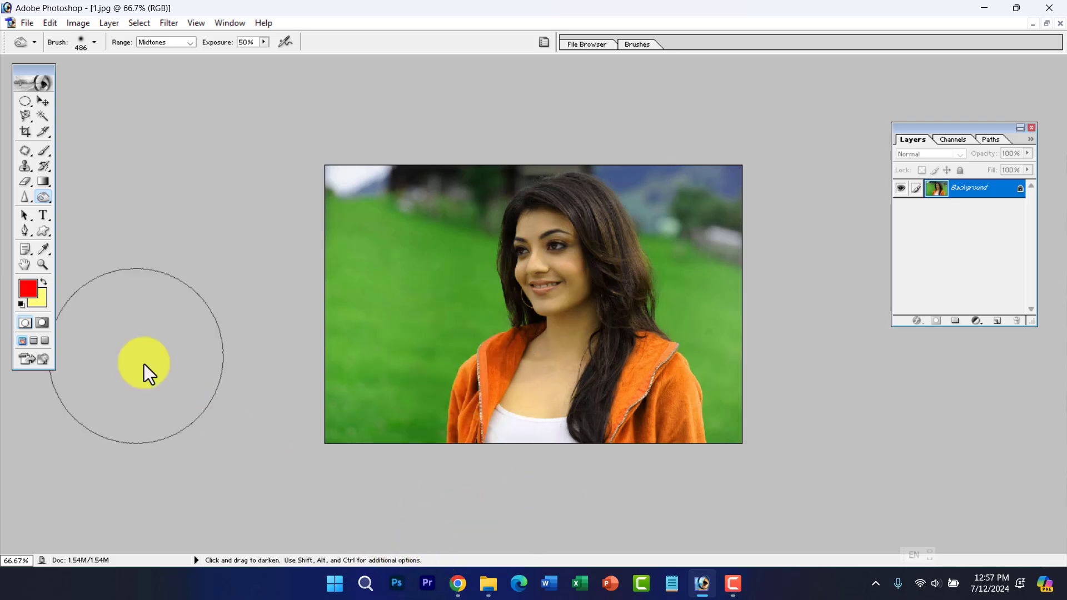
Step: Lighten the darkened photo of the woman again with the Dodge tool
{"action": "left_click_drag", "start_coordinate": [45, 205], "coordinate": [75, 199]}
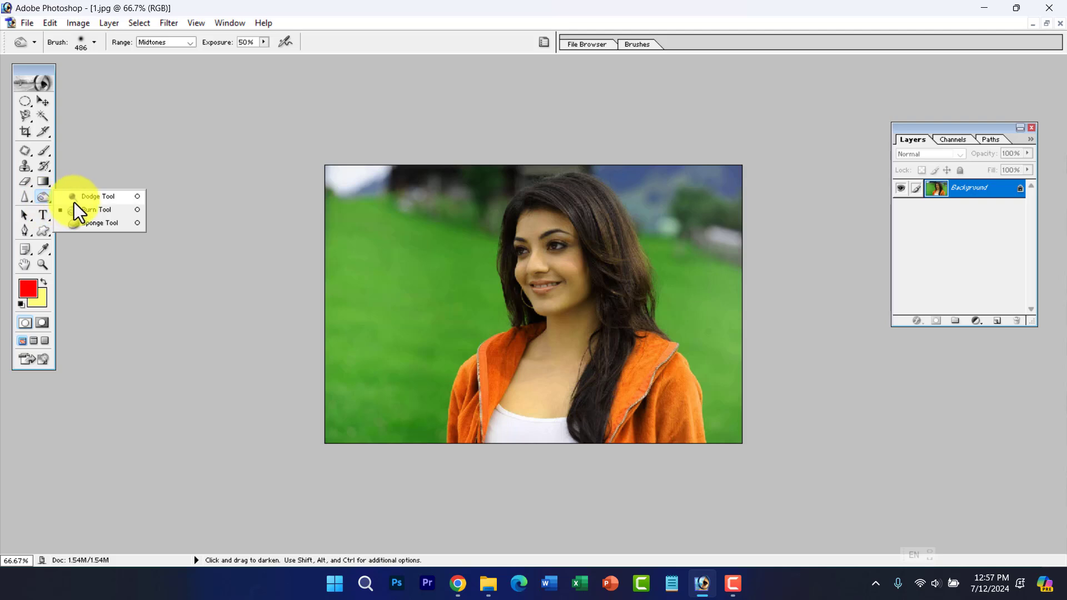
{"action": "mouse_move", "coordinate": [548, 447]}
{"action": "left_mouse_down"}
{"action": "mouse_move", "coordinate": [612, 291]}
{"action": "mouse_move", "coordinate": [519, 186]}
{"action": "mouse_move", "coordinate": [443, 528]}
{"action": "left_mouse_up"}
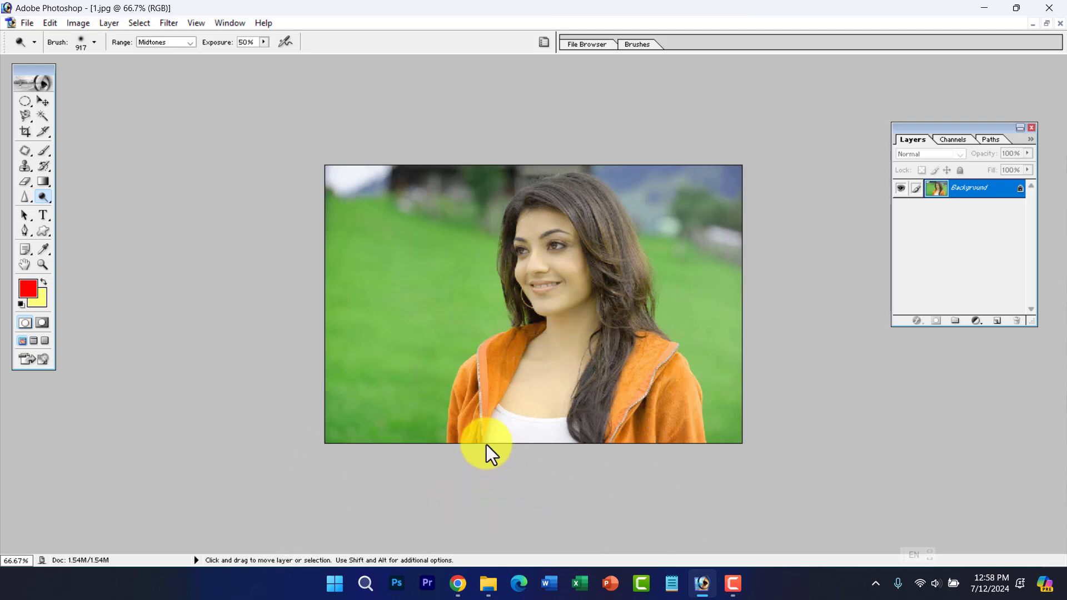
{"action": "left_click", "coordinate": [39, 198]}
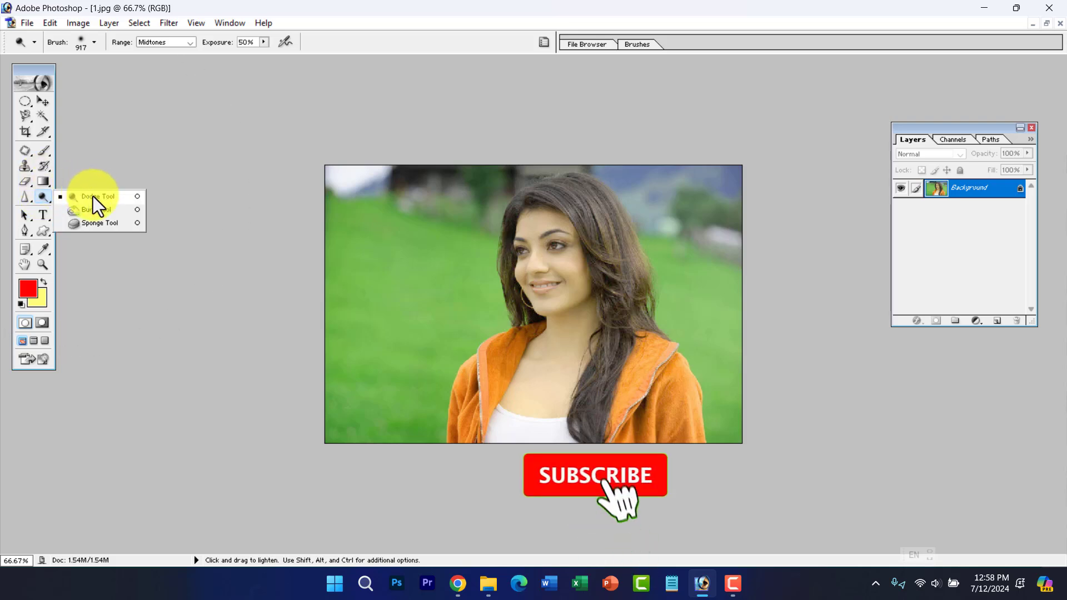
{"action": "left_click", "coordinate": [29, 201]}
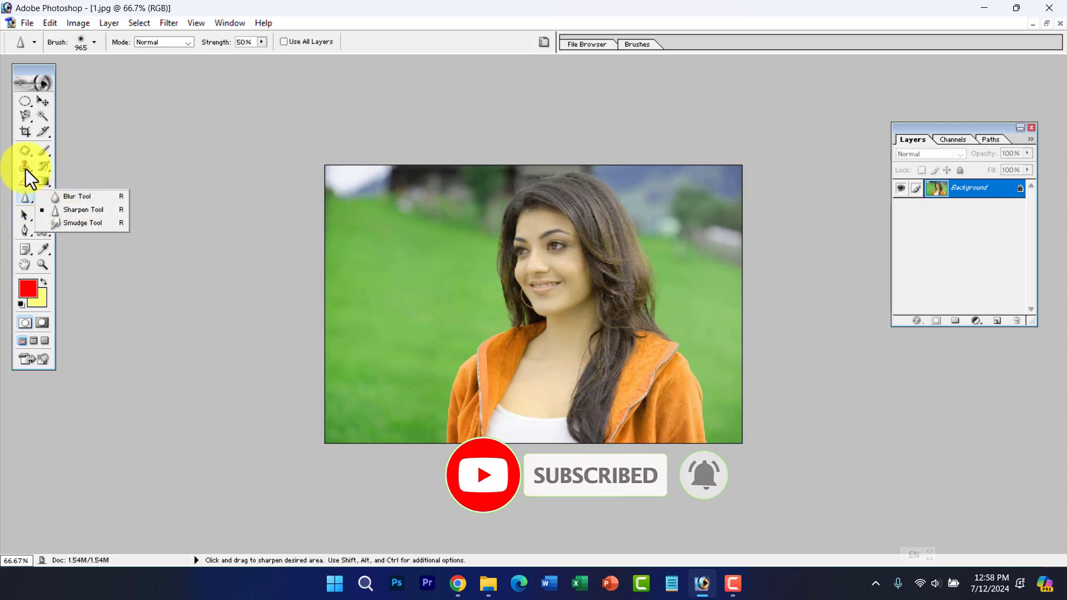
{"action": "left_click", "coordinate": [24, 151]}
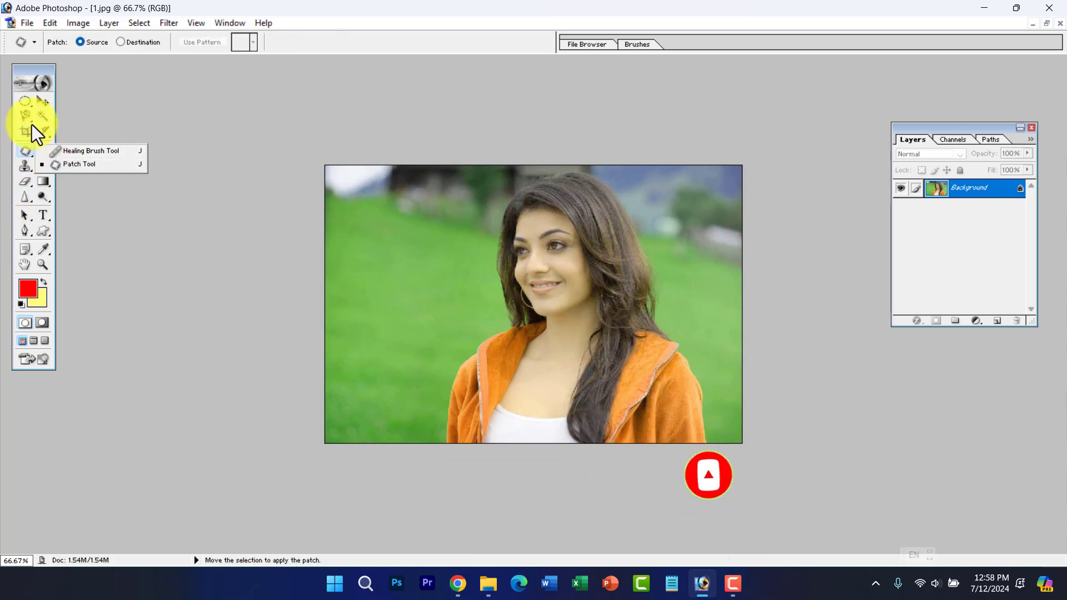
{"action": "left_click", "coordinate": [23, 112]}
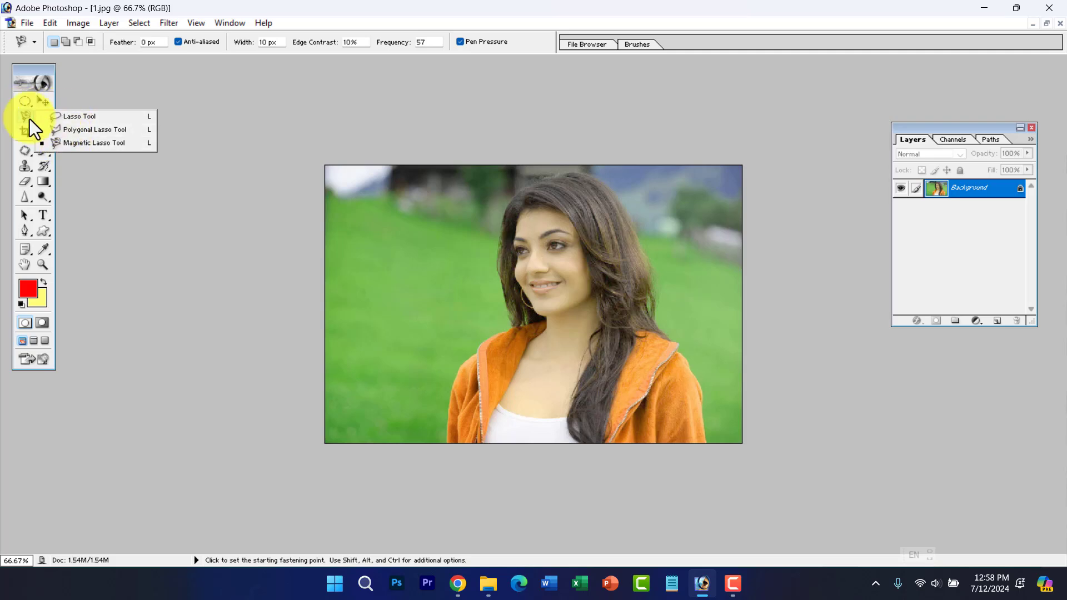
{"action": "left_click", "coordinate": [39, 113]}
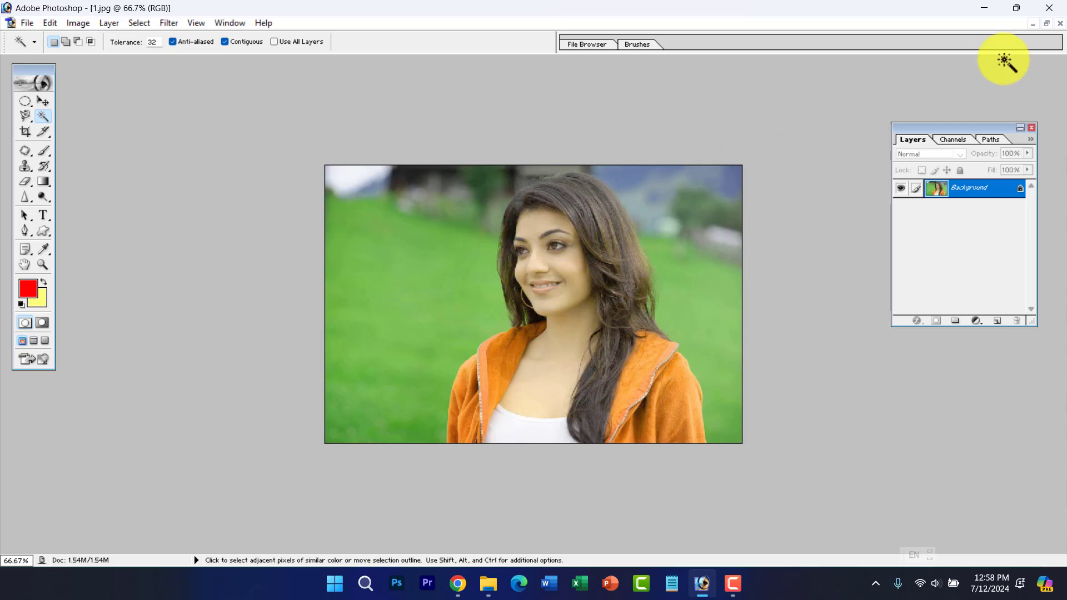
Step: Restore the maximized image windows to floating view and minimize 1.jpg
{"action": "left_click", "coordinate": [1041, 23]}
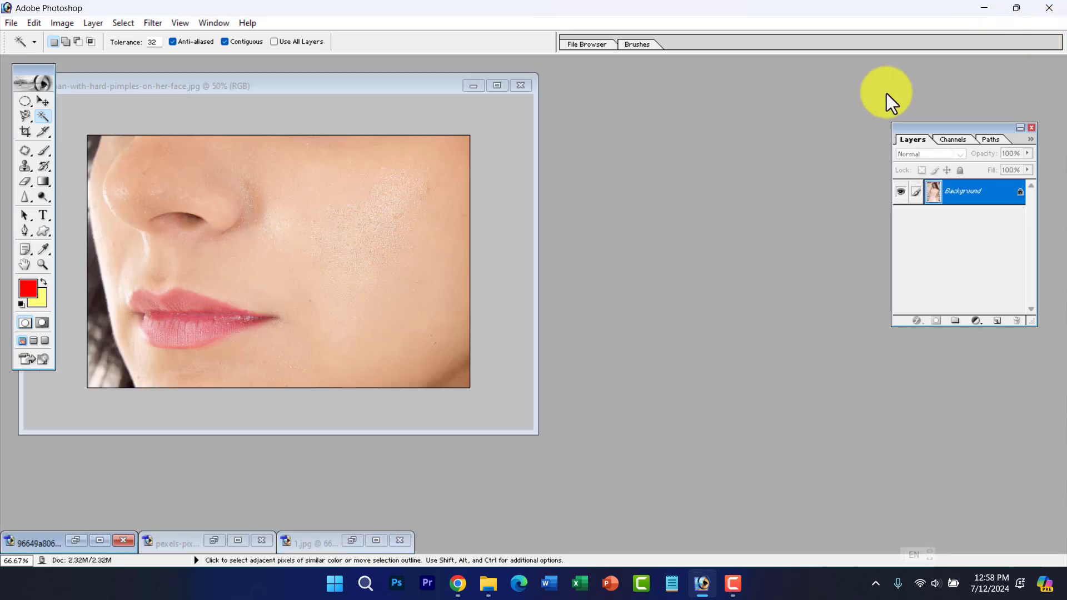